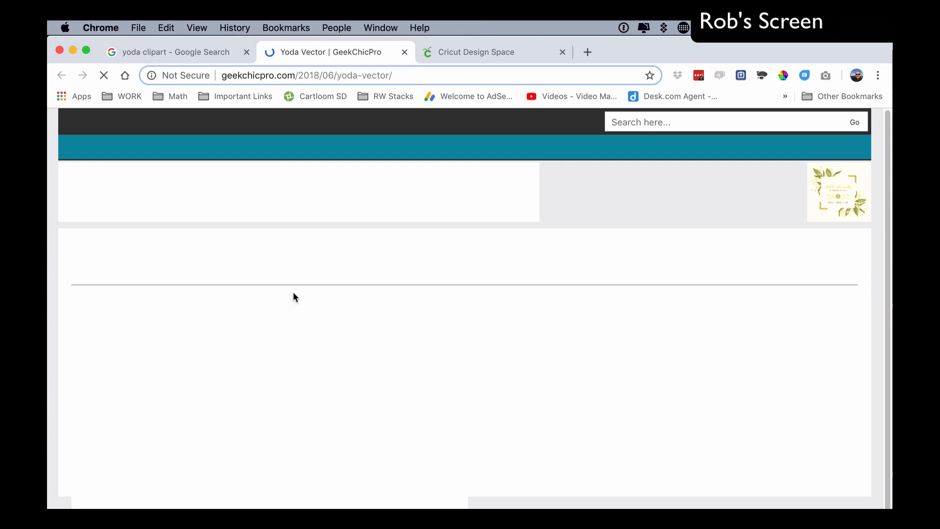
Save the enlarged Yoda Vector image from the Google results as "yoda" in a new "demo" folder inside Downloads
{"action": "left_click", "coordinate": [178, 52]}
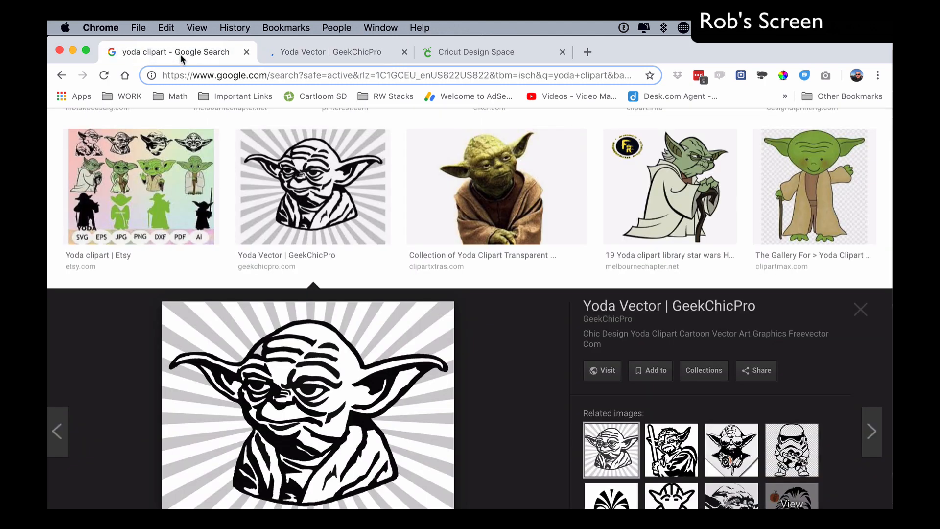
{"action": "right_click", "coordinate": [290, 385]}
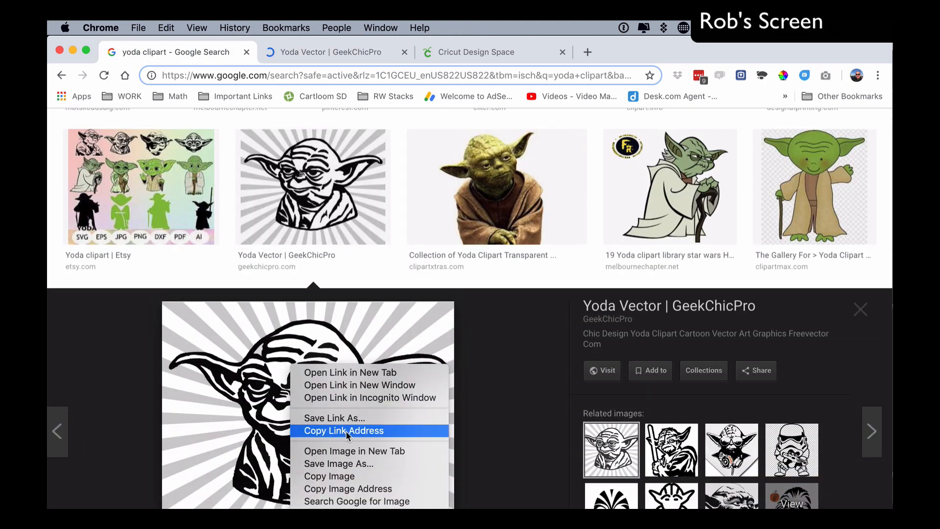
{"action": "left_click", "coordinate": [364, 464]}
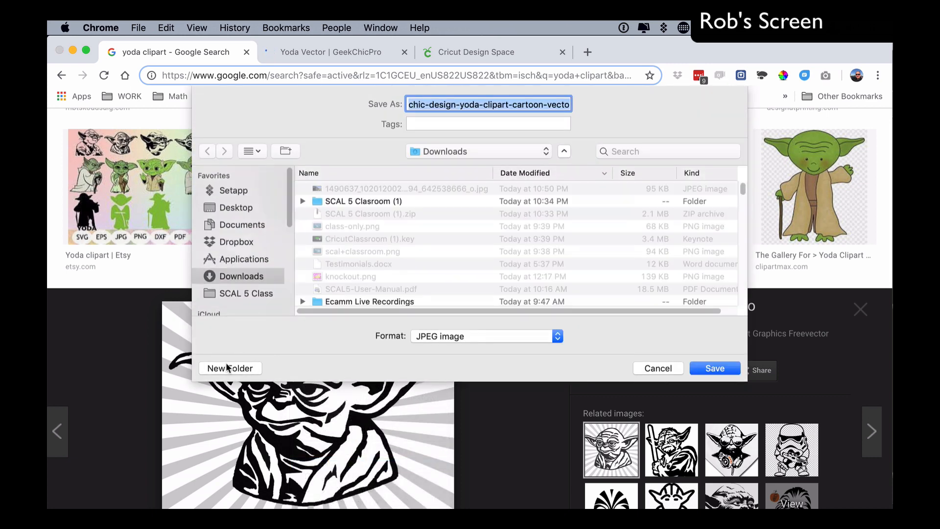
{"action": "left_click", "coordinate": [225, 367]}
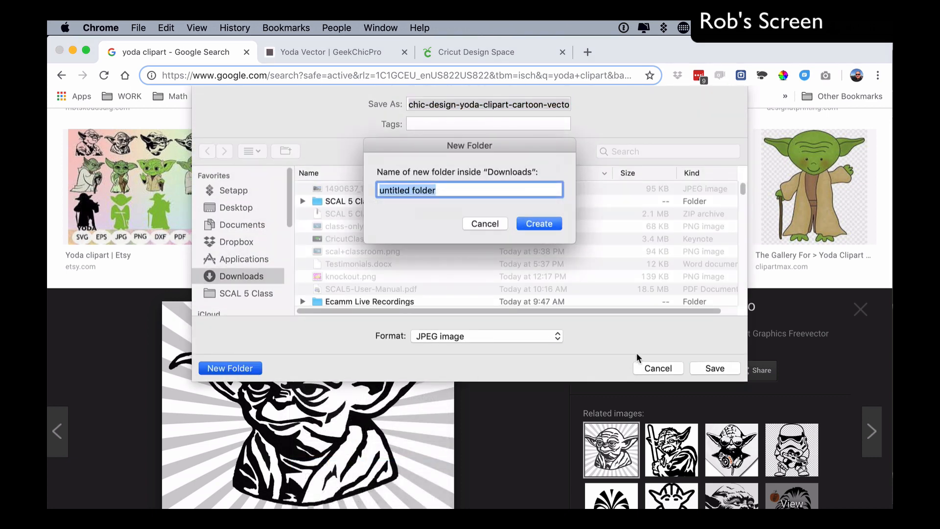
{"action": "type", "text": "demo"}
{"action": "key", "text": "Return"}
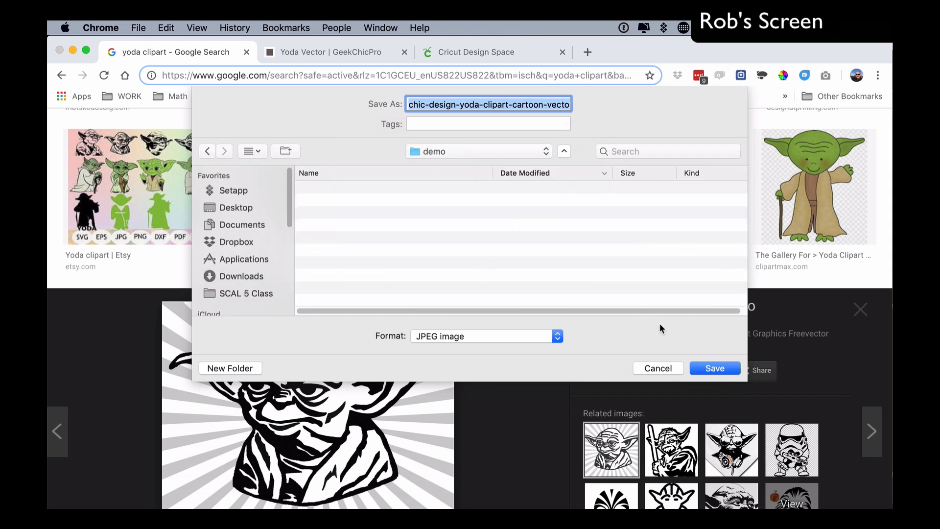
{"action": "type", "text": "yoda"}
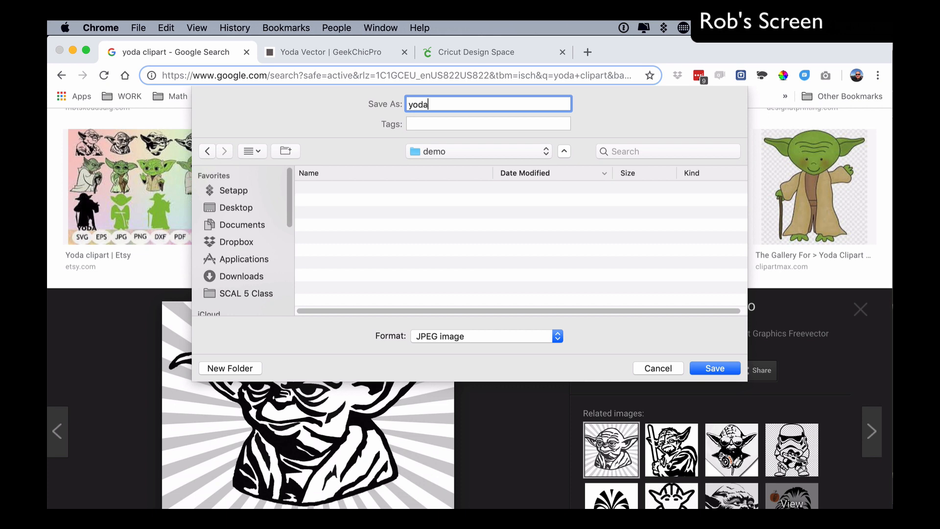
{"action": "left_click", "coordinate": [713, 369]}
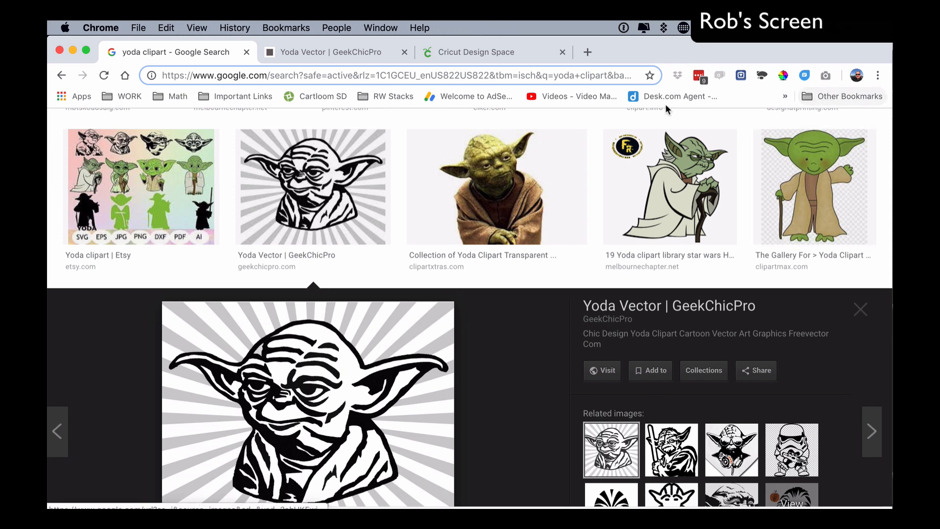
Switch to Cricut Design Space and upload yoda.jpg from the demo folder as an image
{"action": "left_click", "coordinate": [457, 52]}
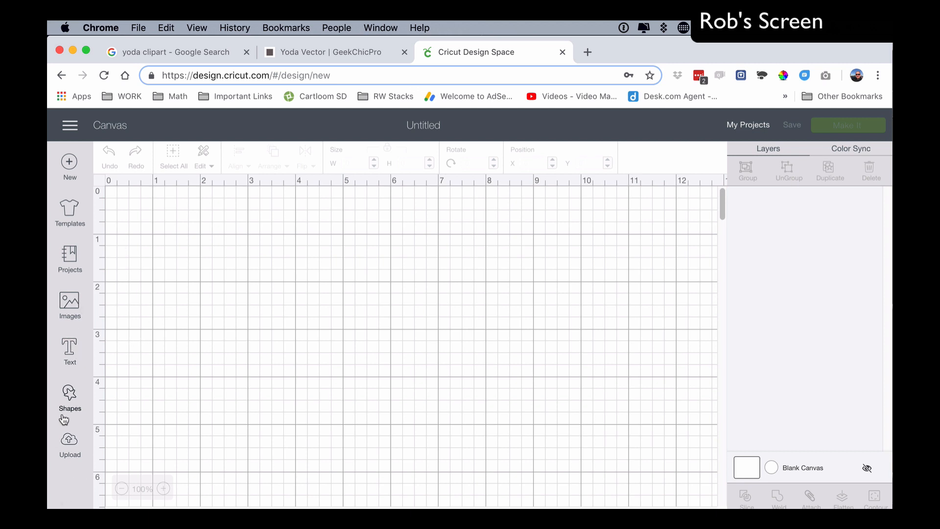
{"action": "left_click", "coordinate": [72, 441]}
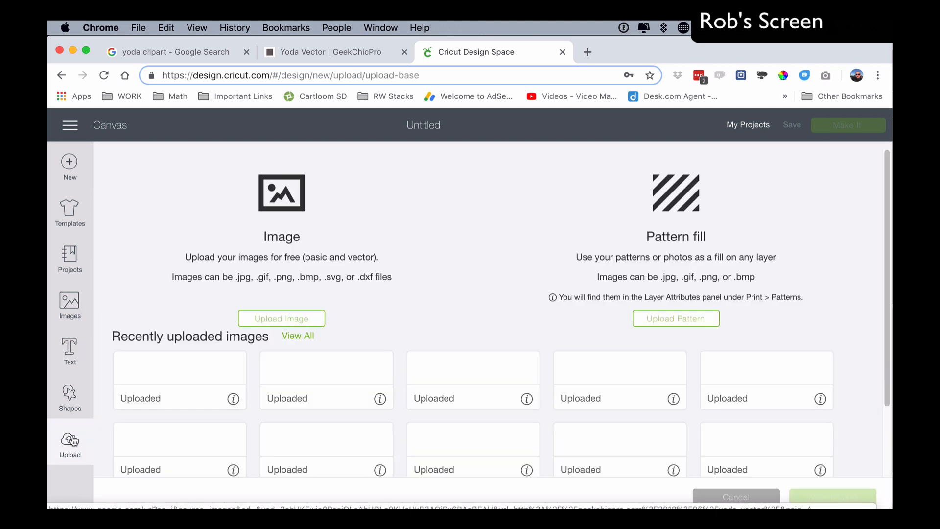
{"action": "left_click", "coordinate": [282, 321]}
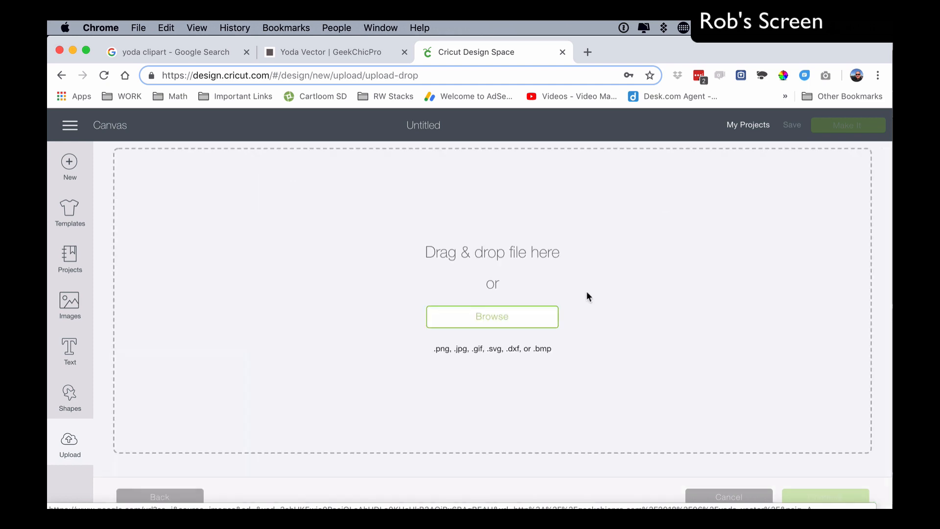
{"action": "left_click", "coordinate": [487, 321]}
{"action": "double_click", "coordinate": [349, 145]}
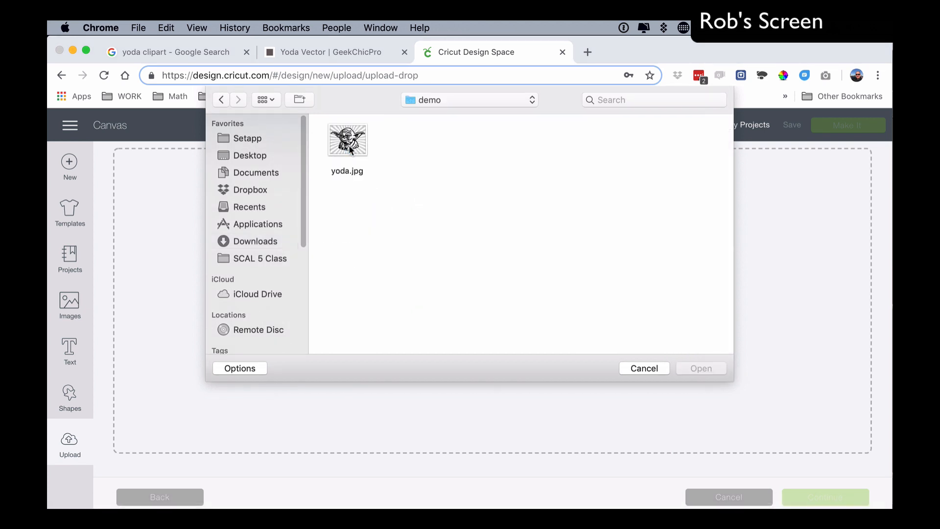
{"action": "left_click", "coordinate": [350, 146]}
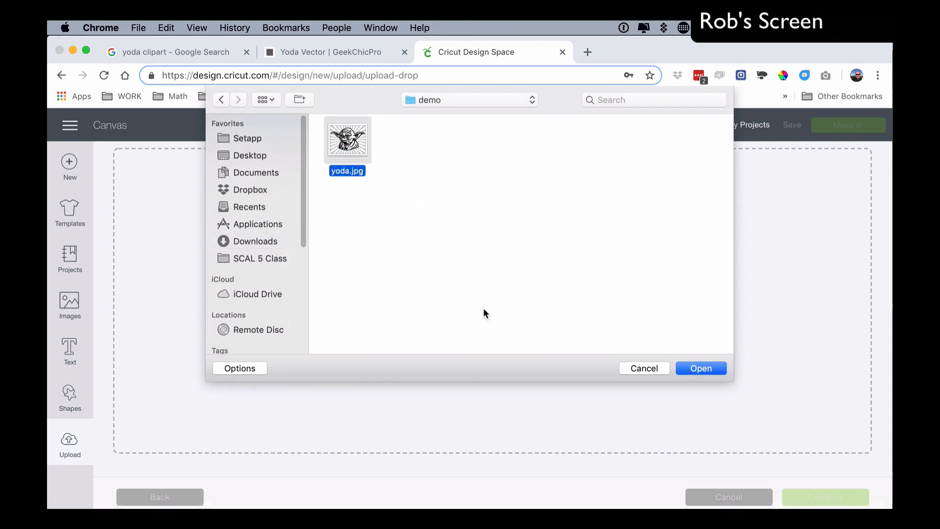
{"action": "left_click", "coordinate": [703, 373]}
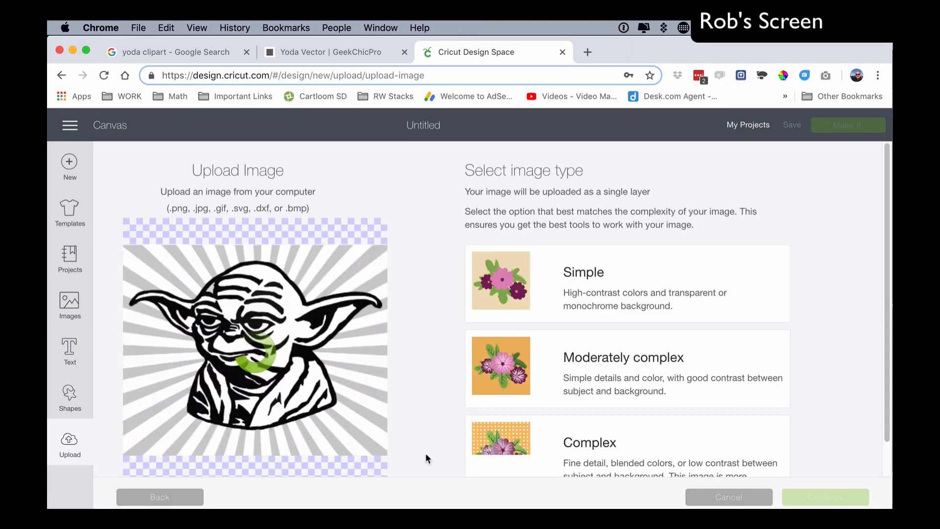
Set the uploaded image's type to Complex and continue to background removal
{"action": "left_click", "coordinate": [578, 440]}
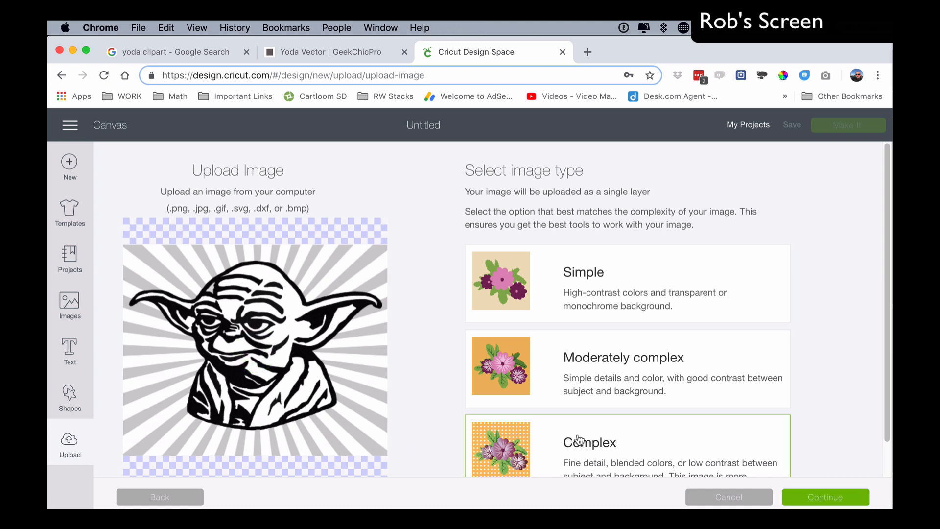
{"action": "scroll", "coordinate": [597, 431], "scroll_direction": "down", "scroll_amount": 2}
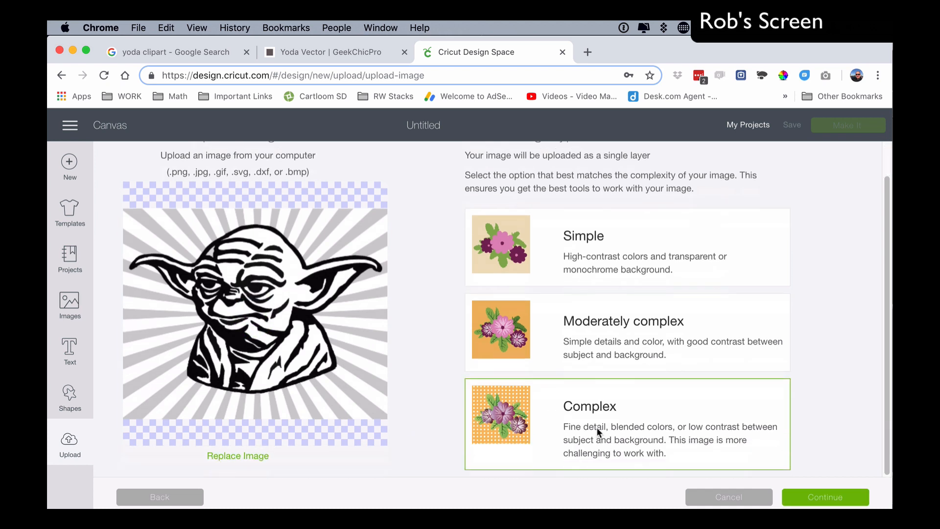
{"action": "left_click", "coordinate": [827, 497]}
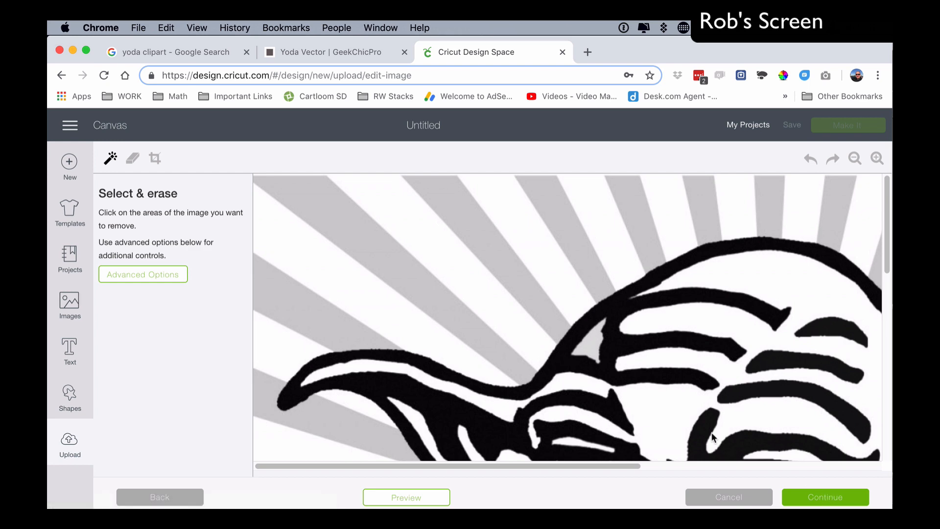
Erase the white and grey background rays above and around Yoda's left-hand ear with Select & erase
{"action": "left_click", "coordinate": [855, 159]}
{"action": "left_click", "coordinate": [856, 159]}
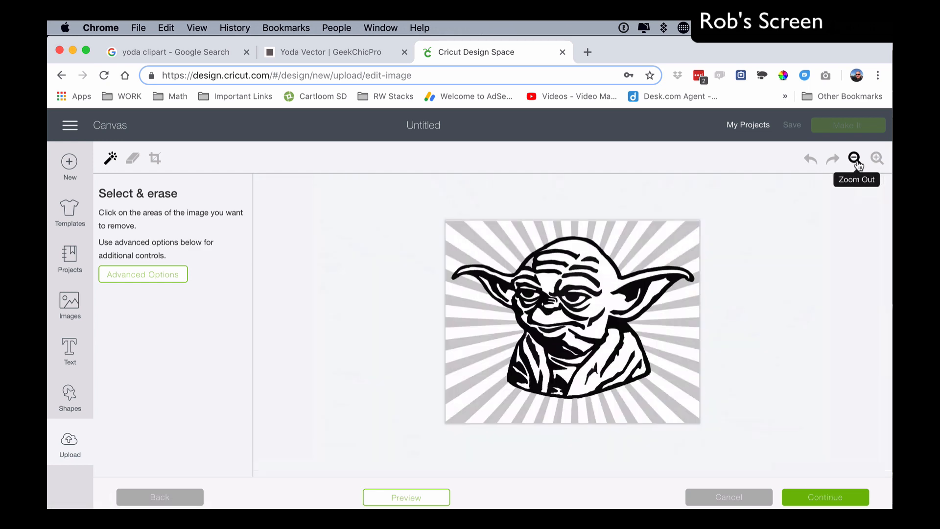
{"action": "left_click", "coordinate": [877, 158]}
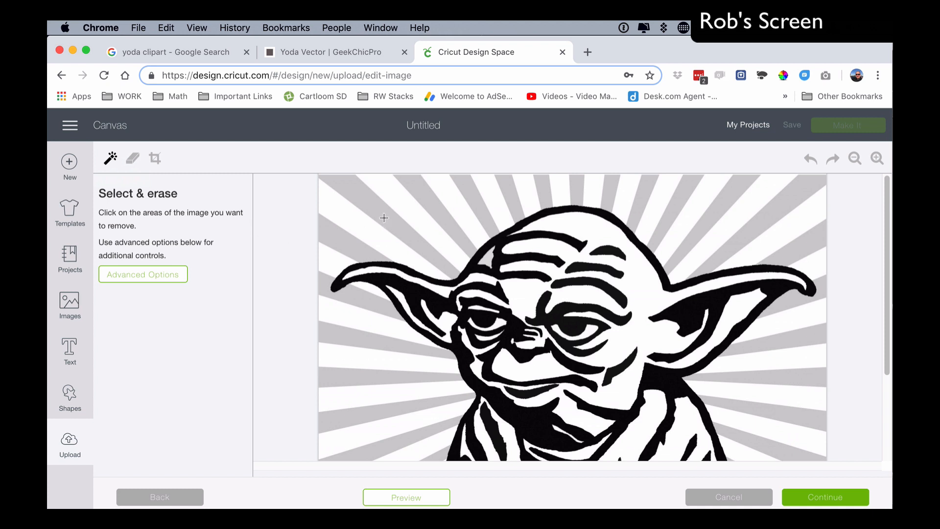
{"action": "left_click", "coordinate": [400, 209]}
{"action": "left_click", "coordinate": [406, 206]}
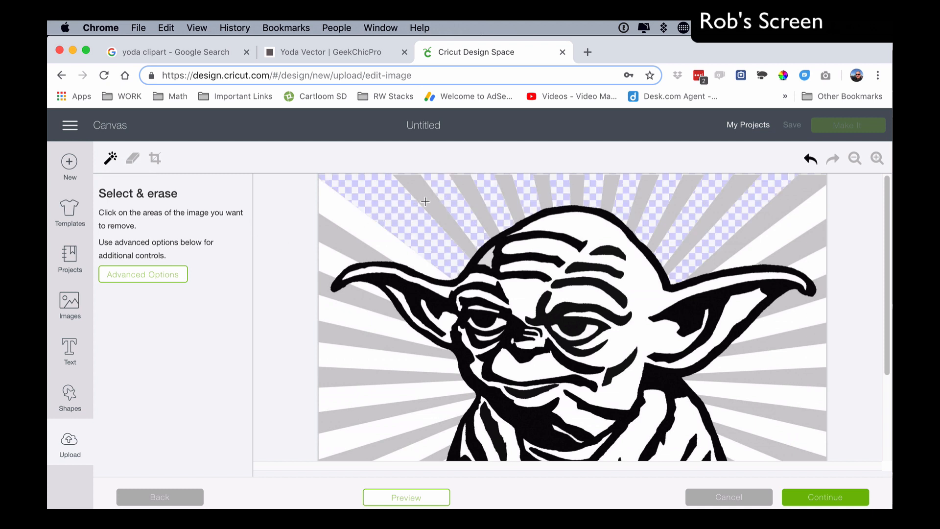
{"action": "left_click", "coordinate": [426, 201]}
{"action": "left_click", "coordinate": [351, 228]}
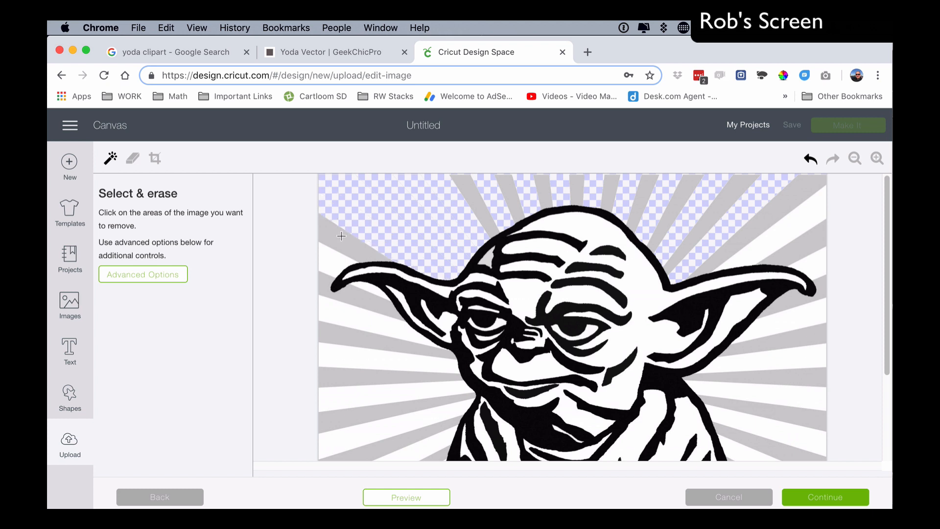
{"action": "left_click", "coordinate": [340, 238]}
{"action": "left_click", "coordinate": [363, 322]}
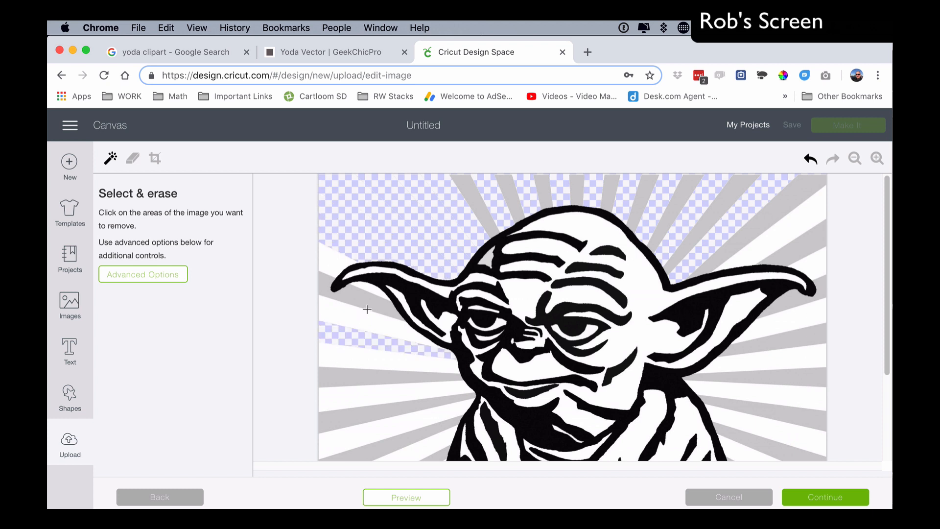
{"action": "left_click", "coordinate": [368, 308]}
{"action": "left_click", "coordinate": [368, 294]}
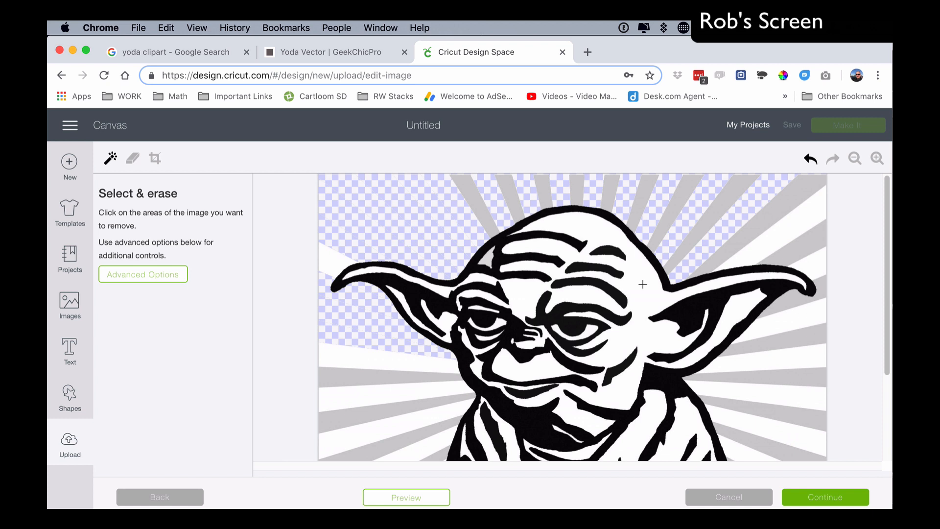
Erase the white areas inside Yoda's face and ears and the background rays below the left-hand ear
{"action": "left_click", "coordinate": [642, 284]}
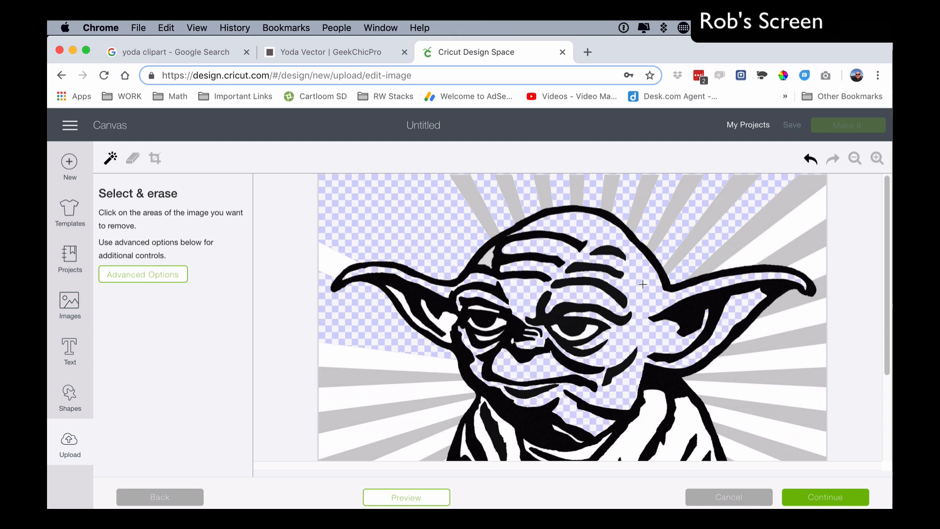
{"action": "left_click", "coordinate": [444, 321]}
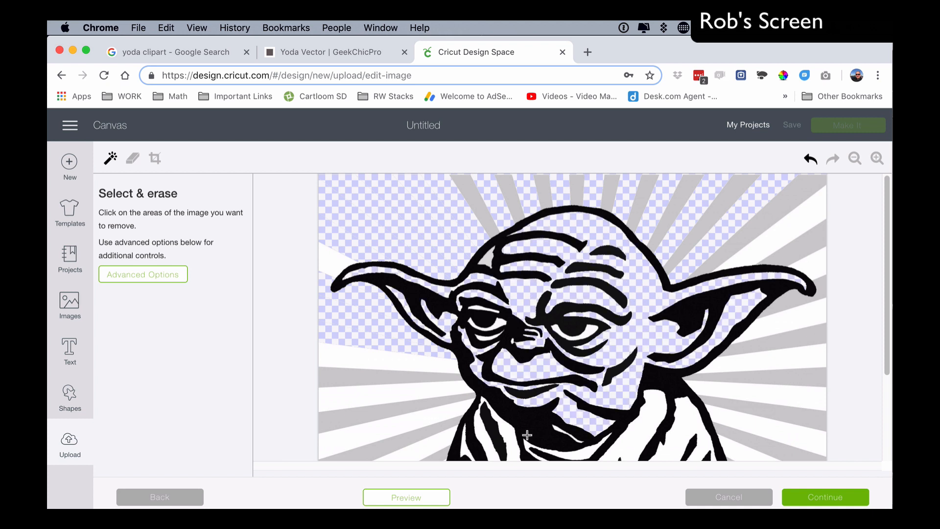
{"action": "left_click", "coordinate": [390, 387]}
{"action": "left_click", "coordinate": [380, 364]}
{"action": "left_click", "coordinate": [381, 374]}
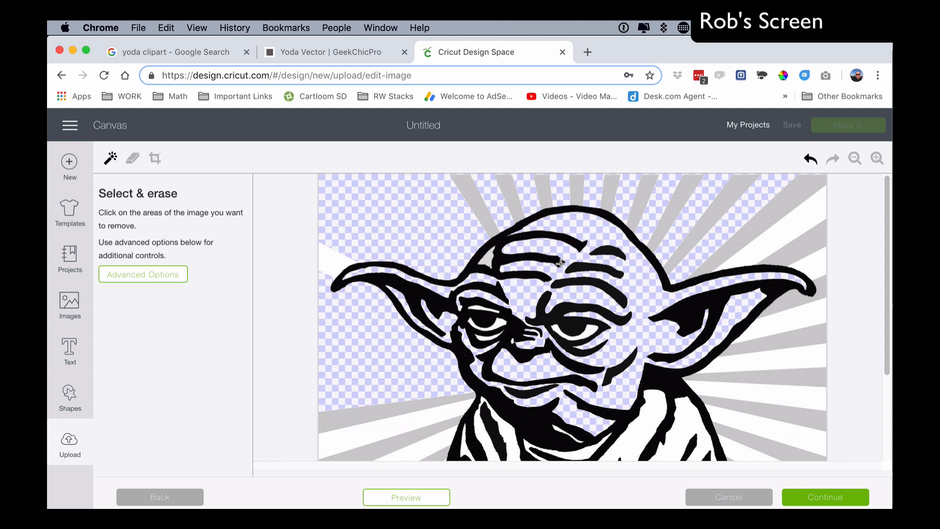
Preview the cut result of the partly erased Yoda image, including with the Erase tool active, and cancel the upload
{"action": "left_click", "coordinate": [403, 498]}
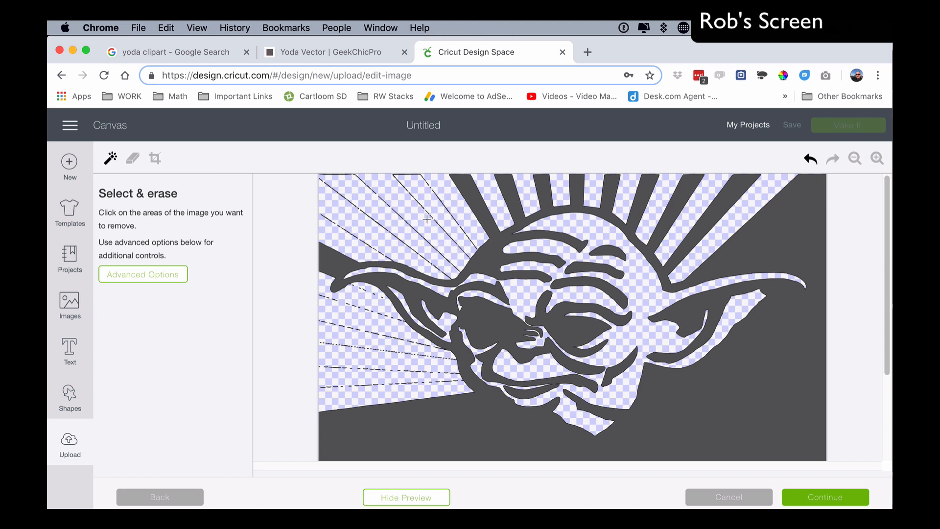
{"action": "left_click", "coordinate": [133, 158]}
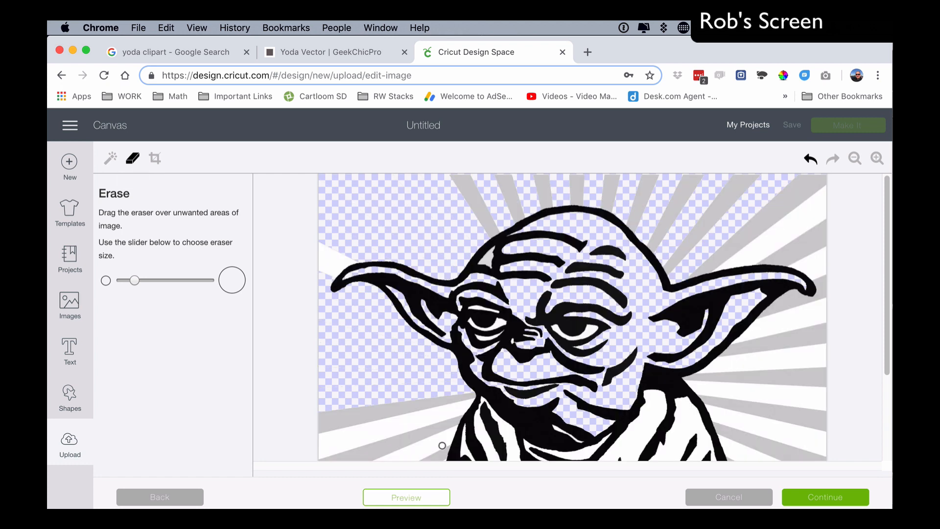
{"action": "left_click", "coordinate": [443, 498]}
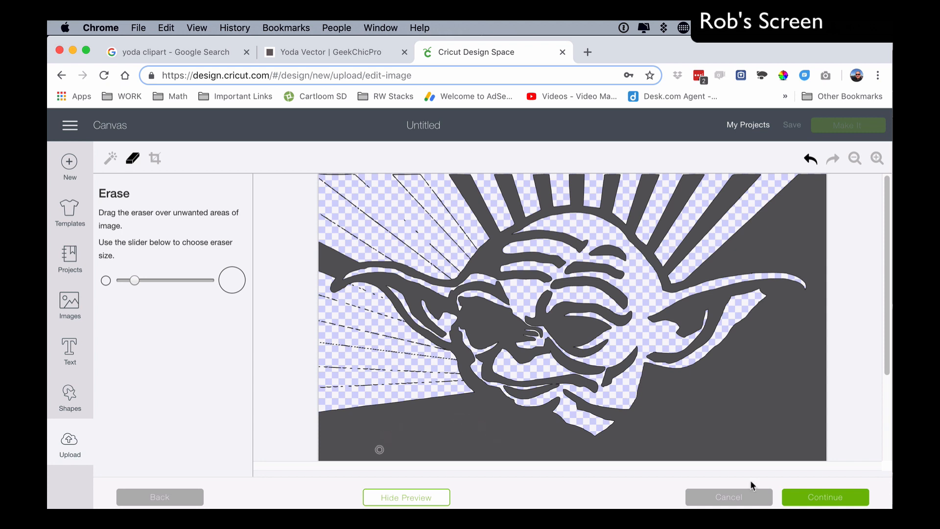
{"action": "left_click", "coordinate": [818, 499]}
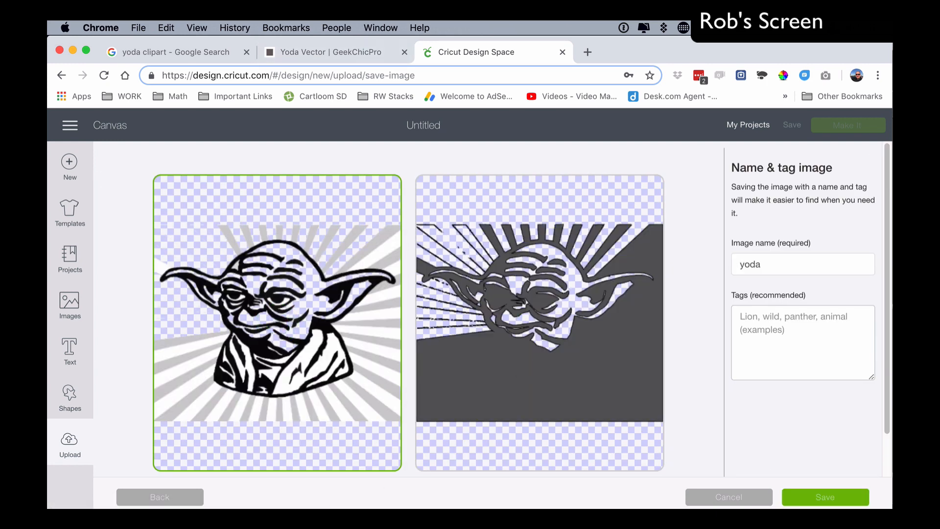
{"action": "left_click", "coordinate": [726, 495]}
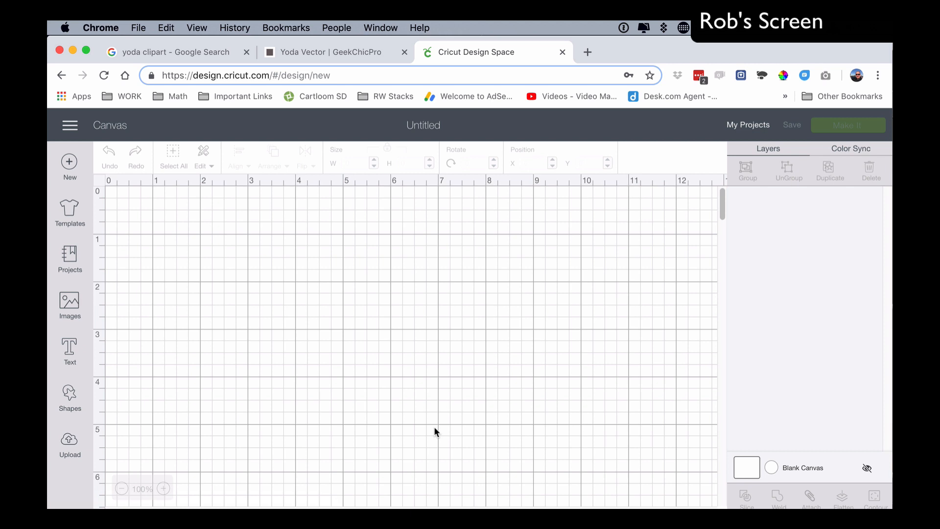
Switch to Sure Cuts A Lot 5 Pro and load yoda.jpg from Downloads > demo for image tracing
{"action": "key", "text": "super+Tab"}
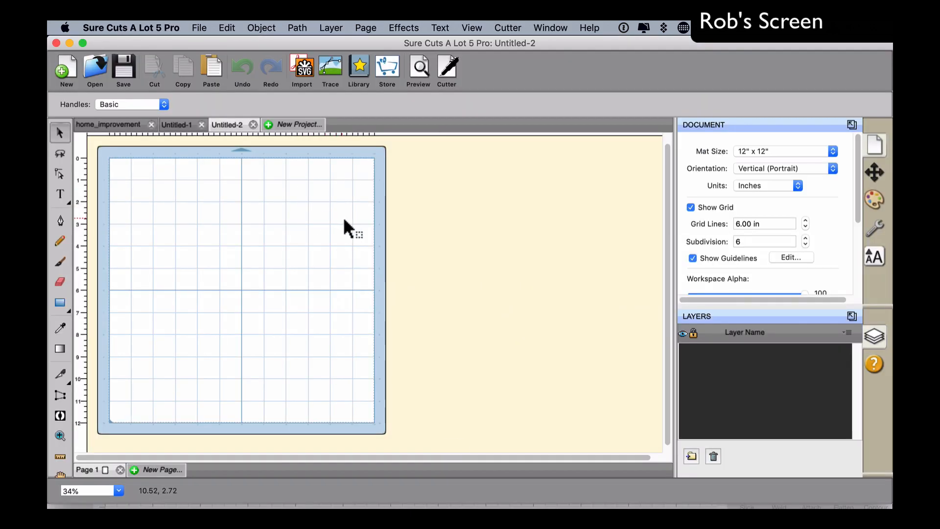
{"action": "left_click", "coordinate": [330, 74]}
{"action": "left_click", "coordinate": [318, 131]}
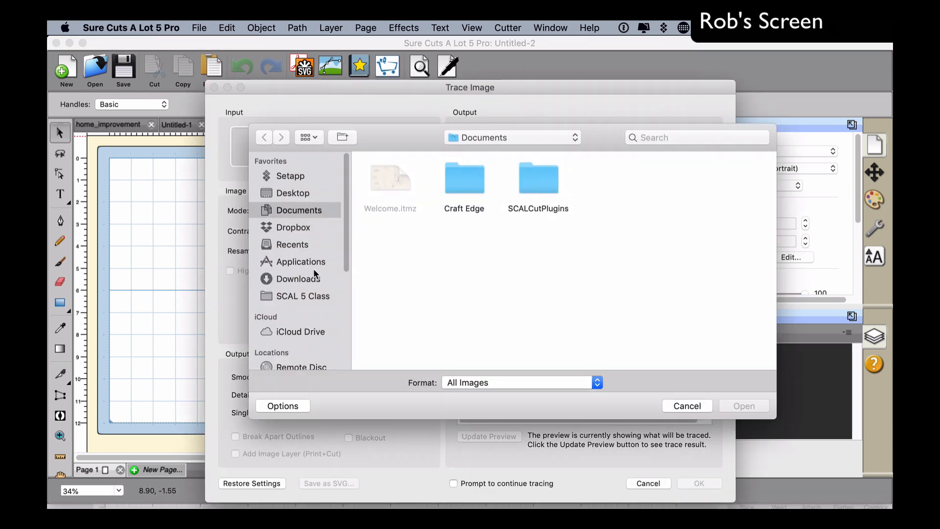
{"action": "left_click", "coordinate": [281, 279]}
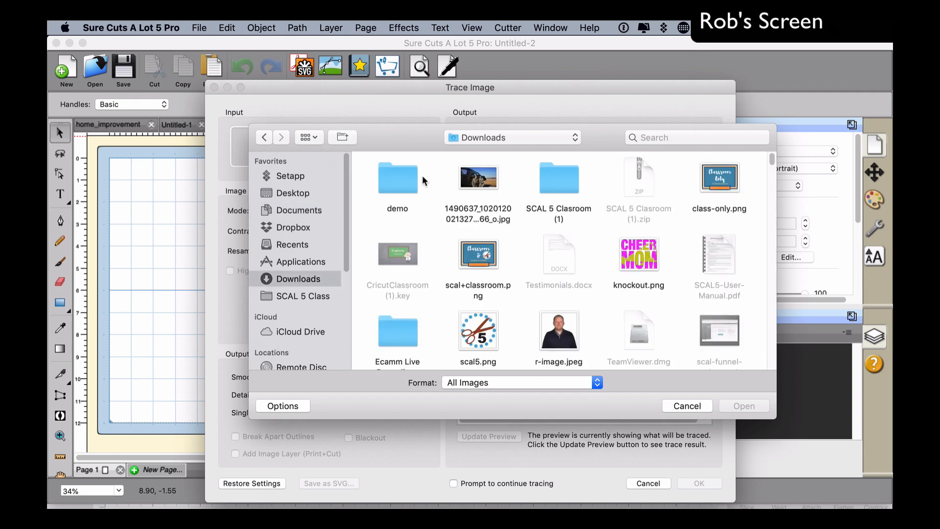
{"action": "left_click", "coordinate": [396, 181]}
{"action": "double_click", "coordinate": [396, 180]}
{"action": "left_click", "coordinate": [396, 182]}
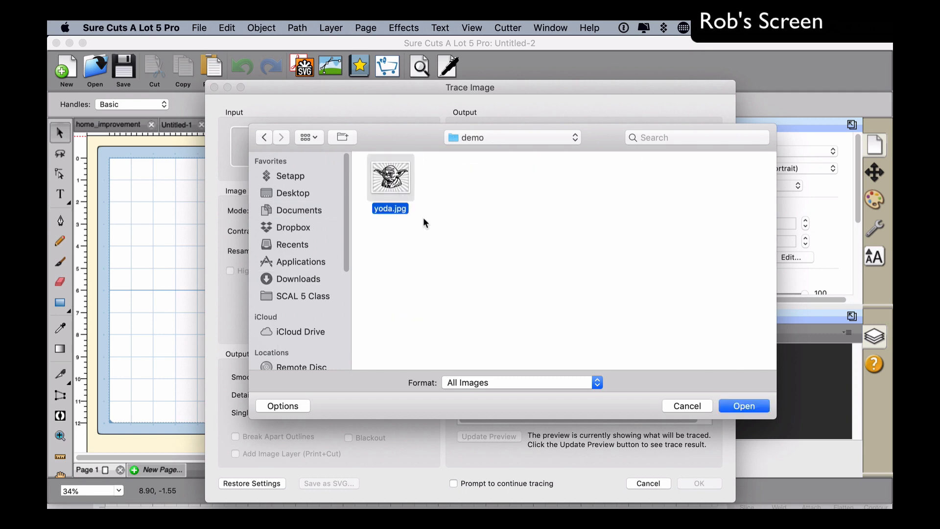
{"action": "key", "text": "Return"}
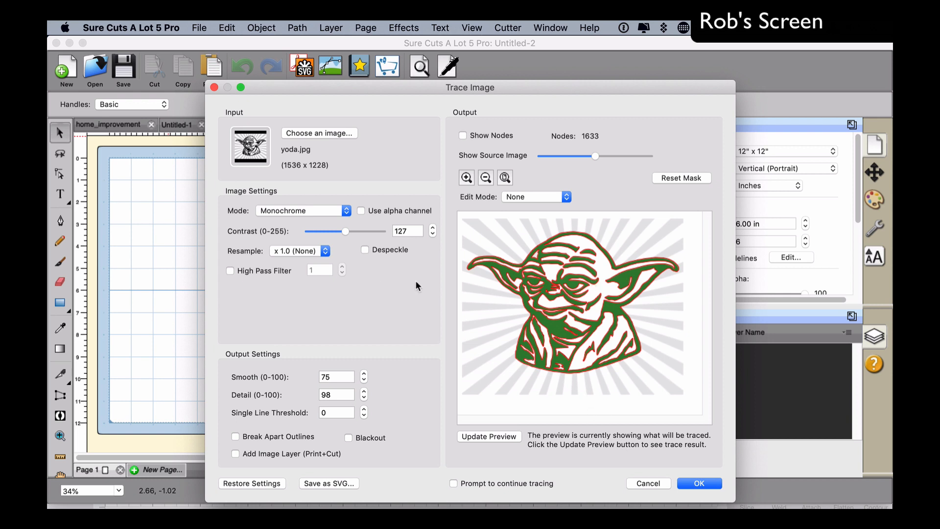
Trace the Yoda image with the current settings and scale the result to about 11.27 by 7.55 in to fit the mat
{"action": "left_click", "coordinate": [509, 434]}
{"action": "left_click", "coordinate": [702, 486]}
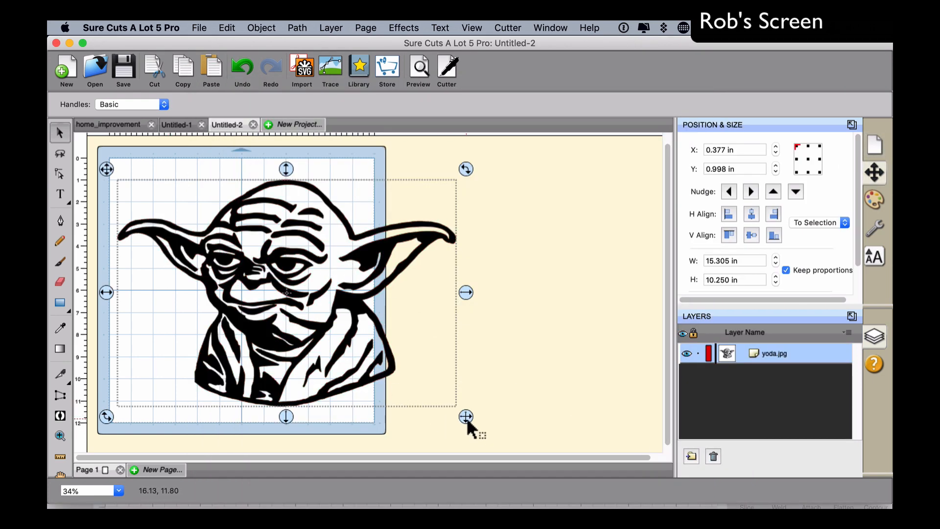
{"action": "mouse_move", "coordinate": [466, 417]}
{"action": "left_mouse_down"}
{"action": "mouse_move", "coordinate": [399, 384]}
{"action": "mouse_move", "coordinate": [377, 360]}
{"action": "left_mouse_up"}
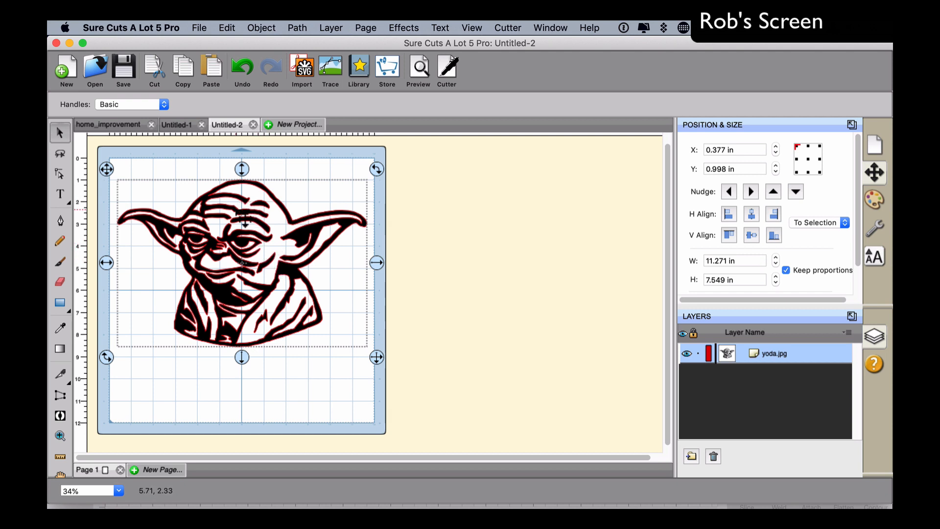
Export the traced Yoda to the demo folder as an SVG named yoda_svg, with Design Space compatible enabled
{"action": "left_click", "coordinate": [199, 27]}
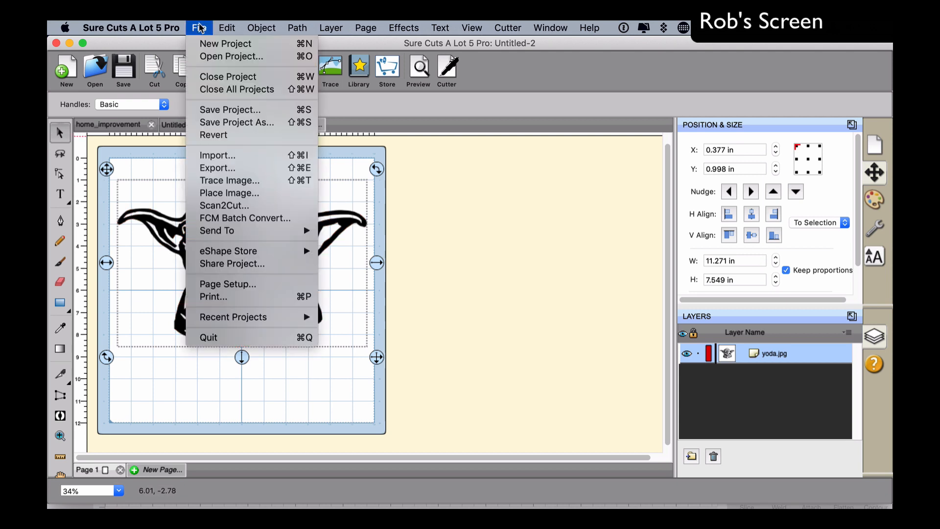
{"action": "left_click", "coordinate": [232, 168]}
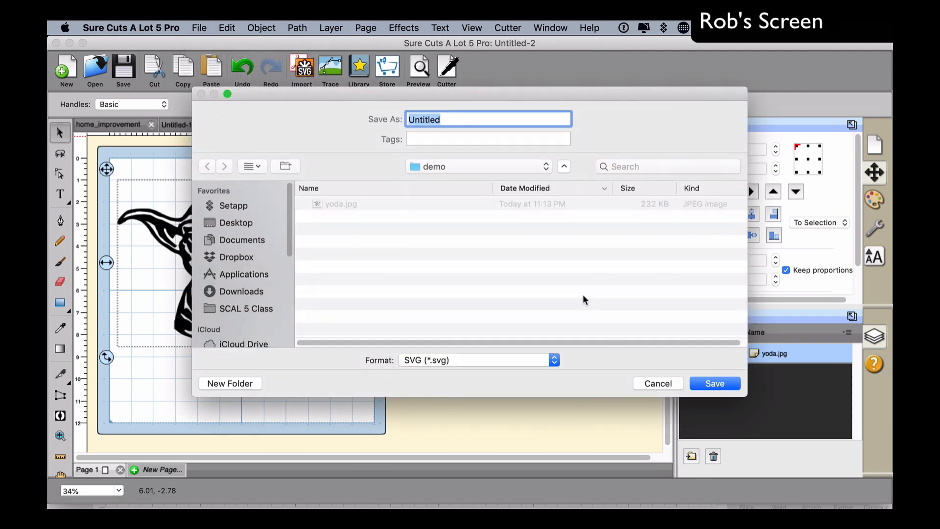
{"action": "type", "text": "yoad"}
{"action": "key", "text": "BackSpace"}
{"action": "key", "text": "BackSpace"}
{"action": "type", "text": "da_svg"}
{"action": "left_click", "coordinate": [696, 383]}
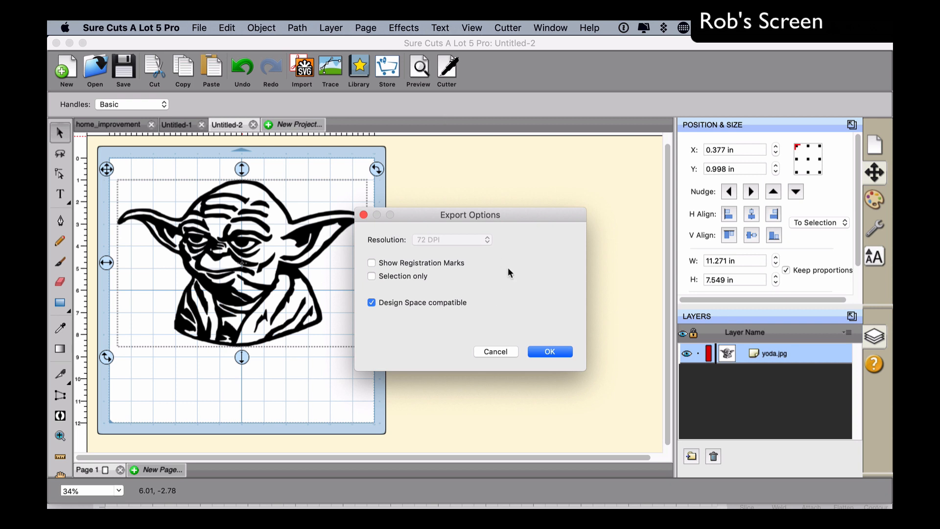
{"action": "left_click", "coordinate": [551, 352]}
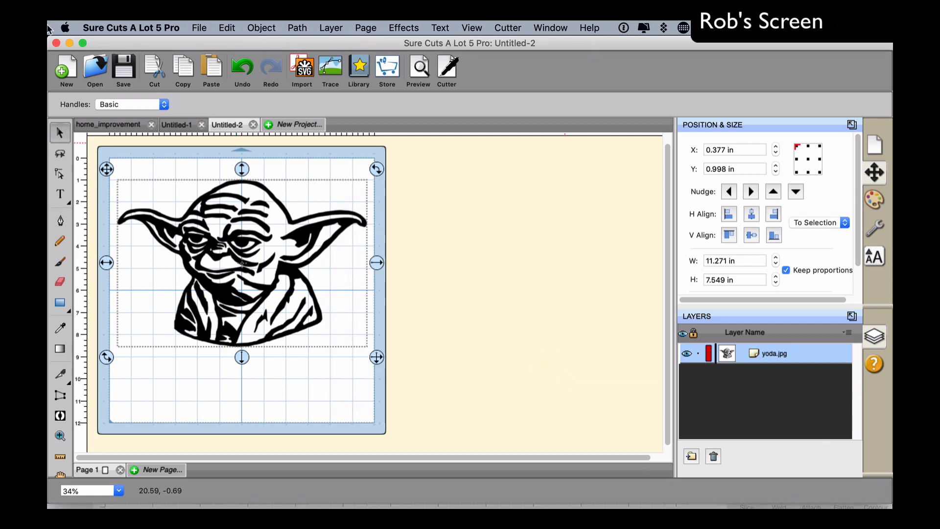
Switch to Cricut Design Space in Chrome, upload yoda_svg.svg from the demo folder, and save it under the name yoda_svg
{"action": "key", "text": "super+Tab"}
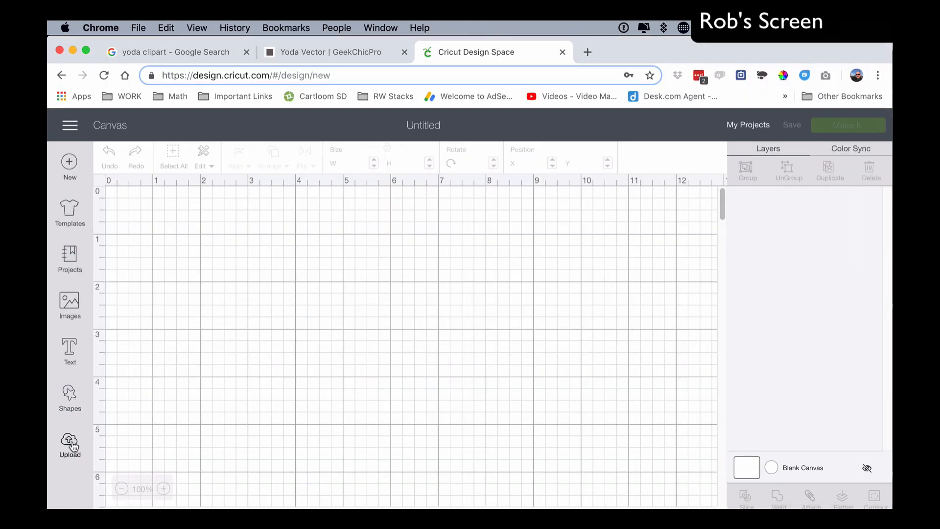
{"action": "left_click", "coordinate": [70, 443]}
{"action": "left_click", "coordinate": [294, 323]}
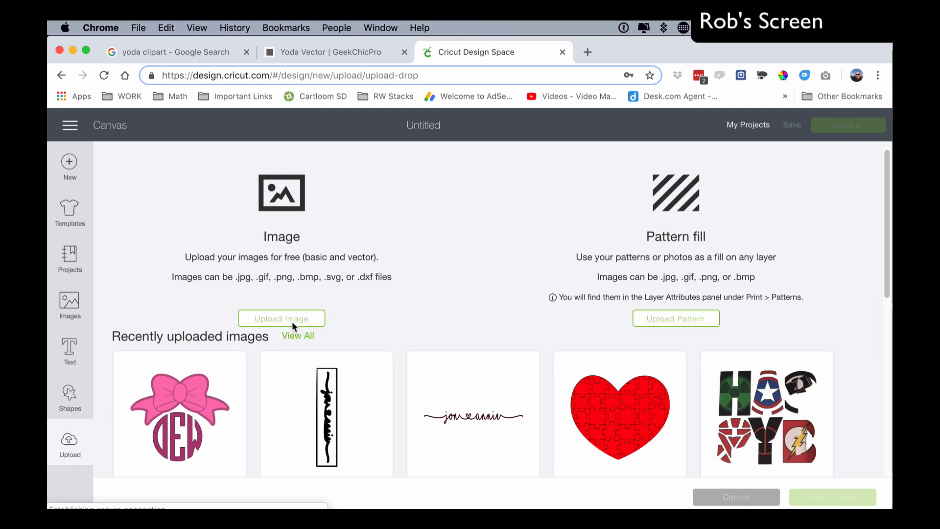
{"action": "left_click", "coordinate": [513, 325]}
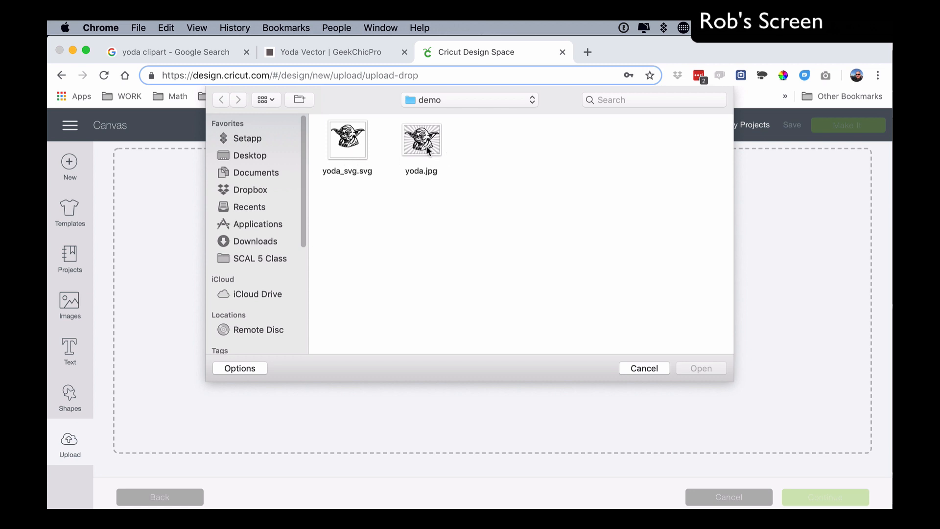
{"action": "left_click", "coordinate": [351, 147]}
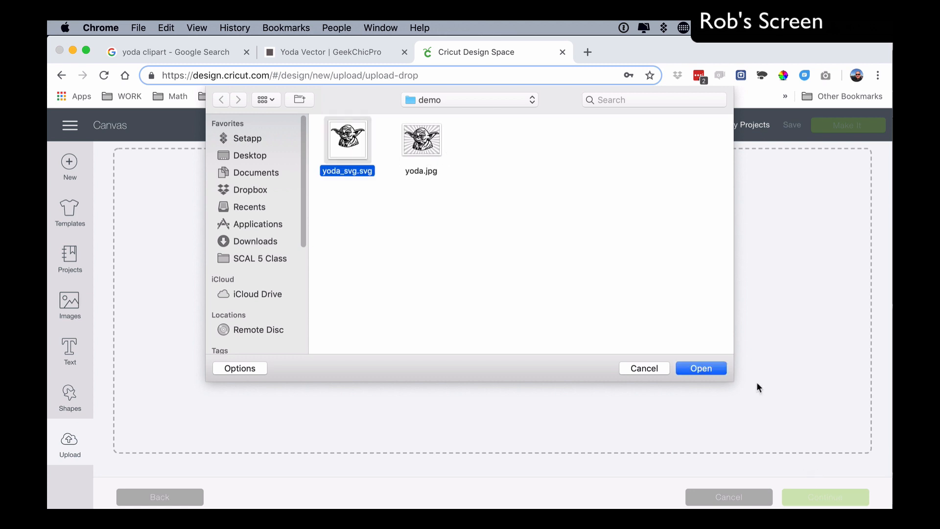
{"action": "left_click", "coordinate": [714, 368]}
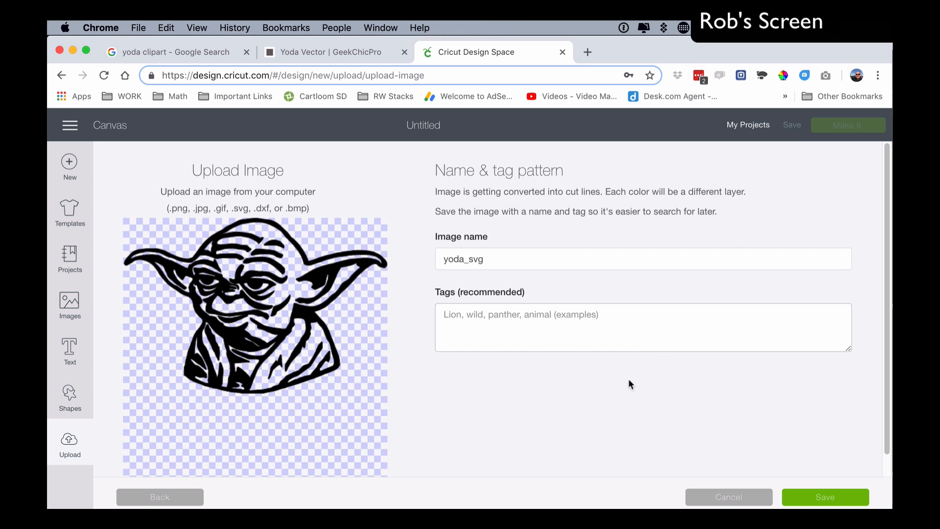
{"action": "left_click", "coordinate": [832, 497]}
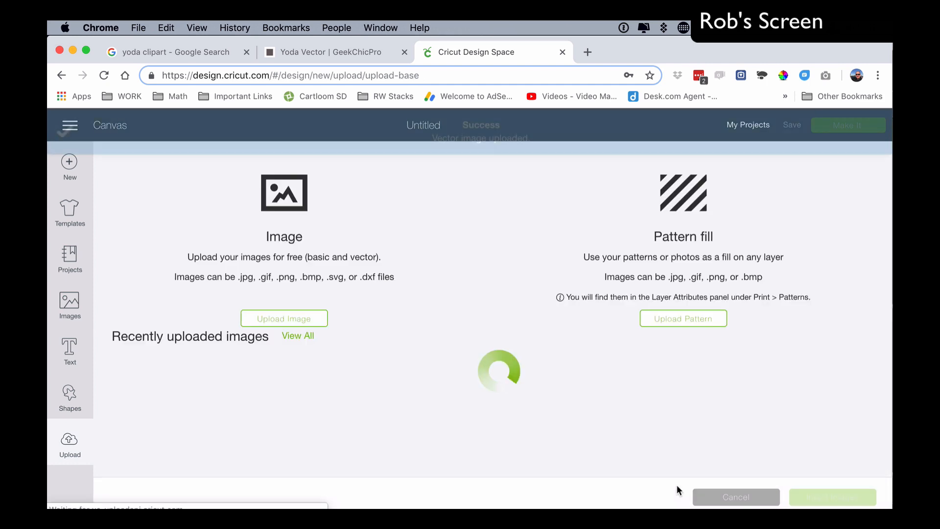
Insert the uploaded yoda_svg image into the canvas and move it to about X 0.53, Y 0.553
{"action": "left_click", "coordinate": [195, 396]}
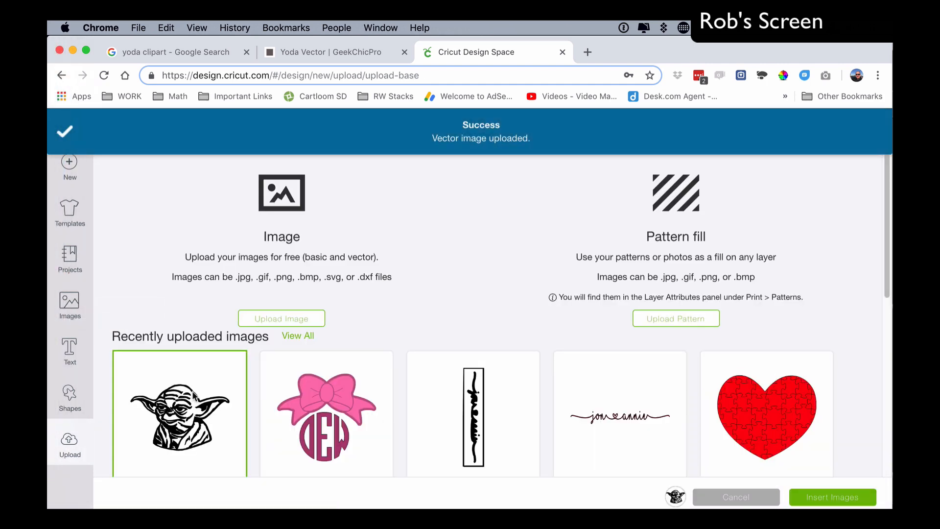
{"action": "left_click", "coordinate": [833, 504]}
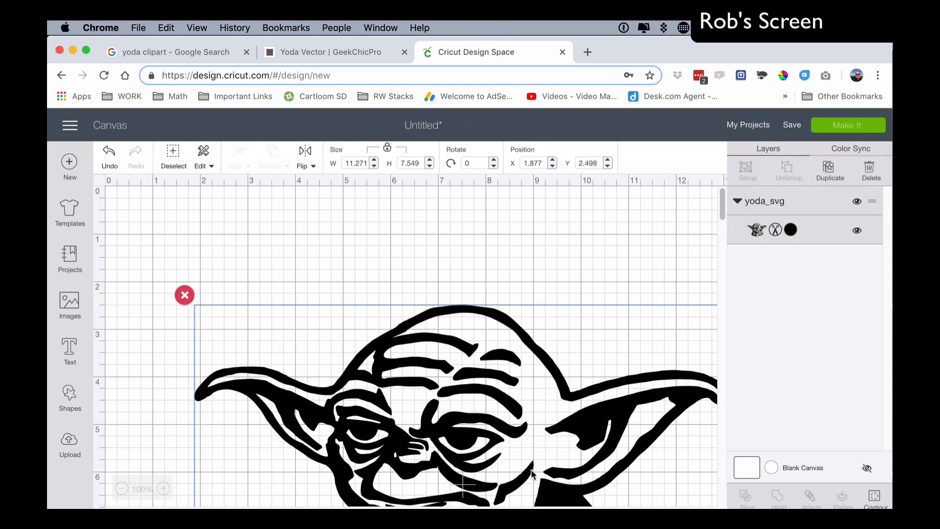
{"action": "left_click_drag", "start_coordinate": [602, 411], "coordinate": [538, 320]}
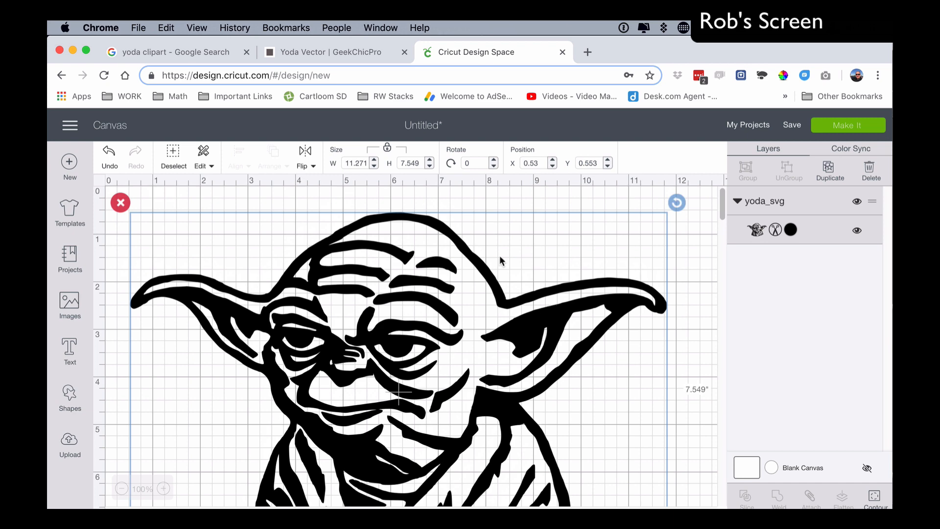
Switch back to Sure Cuts A Lot 5 Pro and set the traced Yoda's style to Blackout
{"action": "mouse_move", "coordinate": [51, 234]}
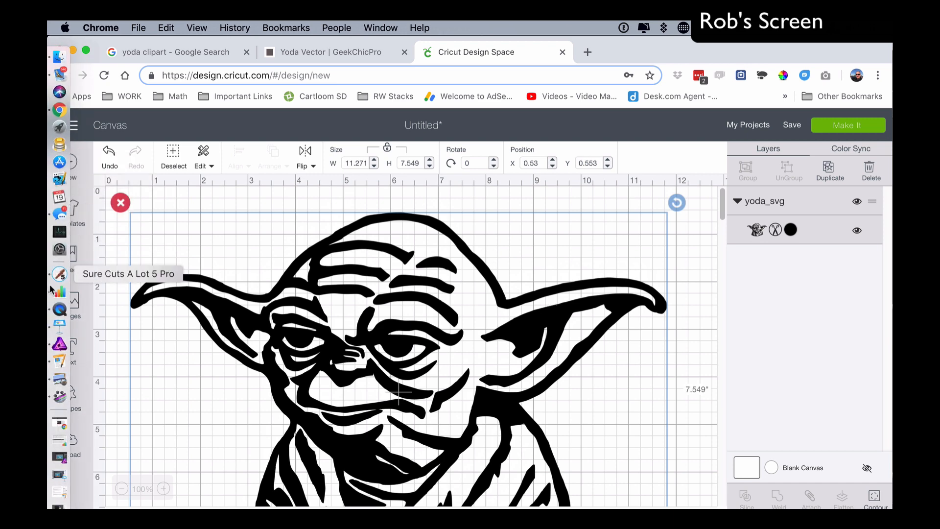
{"action": "left_click", "coordinate": [59, 274]}
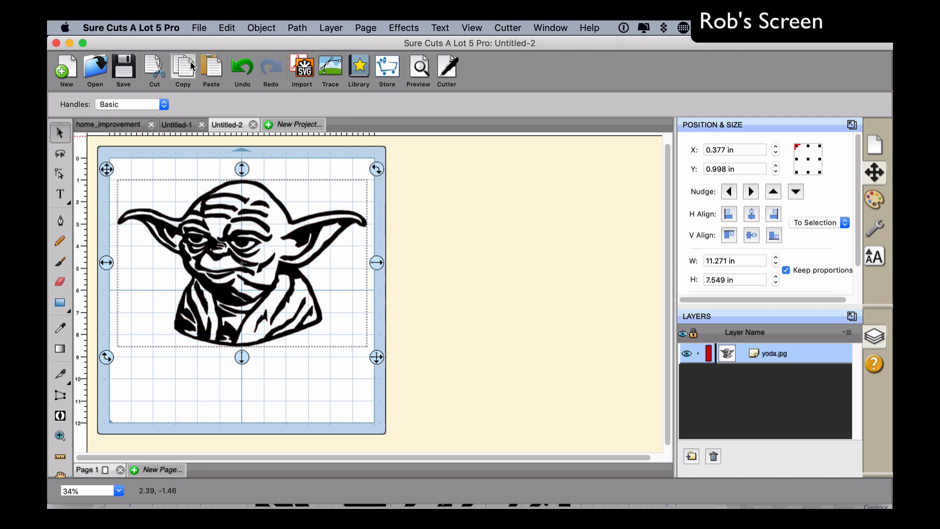
{"action": "left_click", "coordinate": [871, 231]}
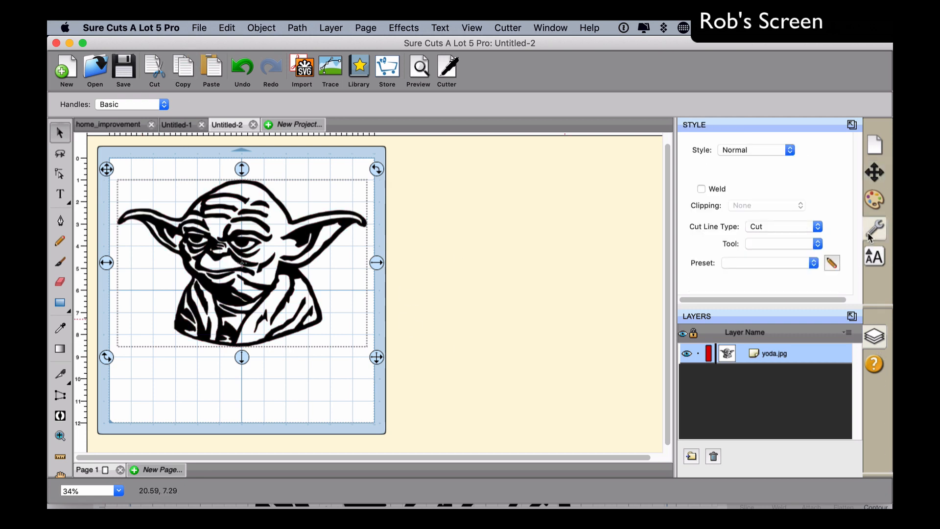
{"action": "left_click", "coordinate": [767, 151]}
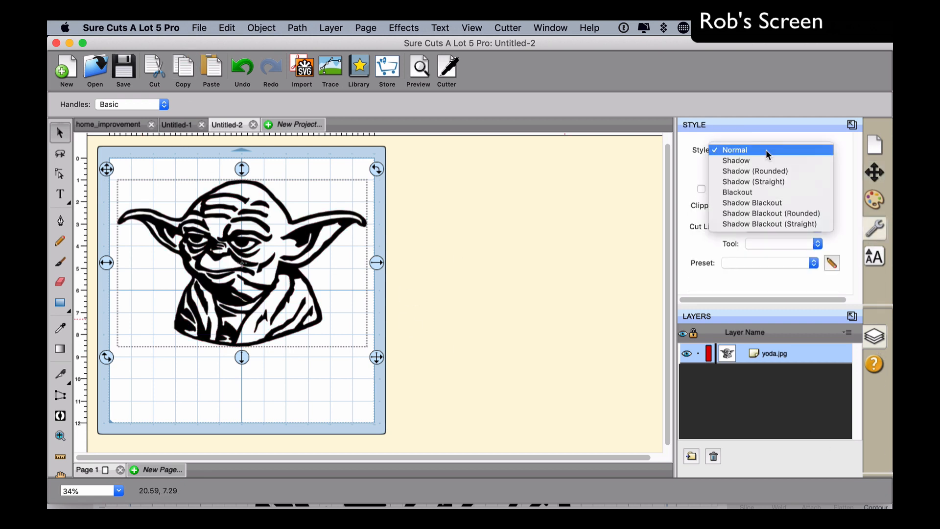
{"action": "left_click", "coordinate": [759, 192]}
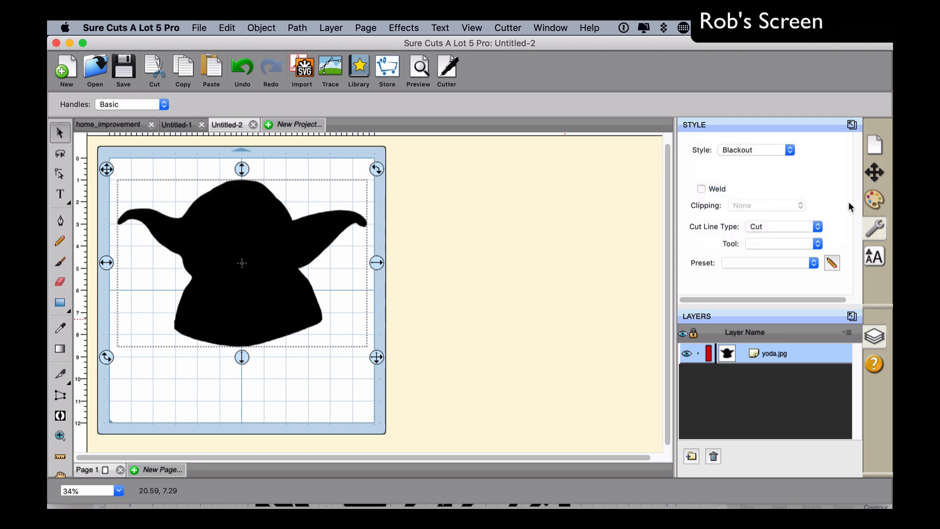
Fill the Yoda silhouette with green (008000) and paste the copied original Yoda trace in place on top of it
{"action": "left_click", "coordinate": [876, 201]}
{"action": "left_click", "coordinate": [811, 150]}
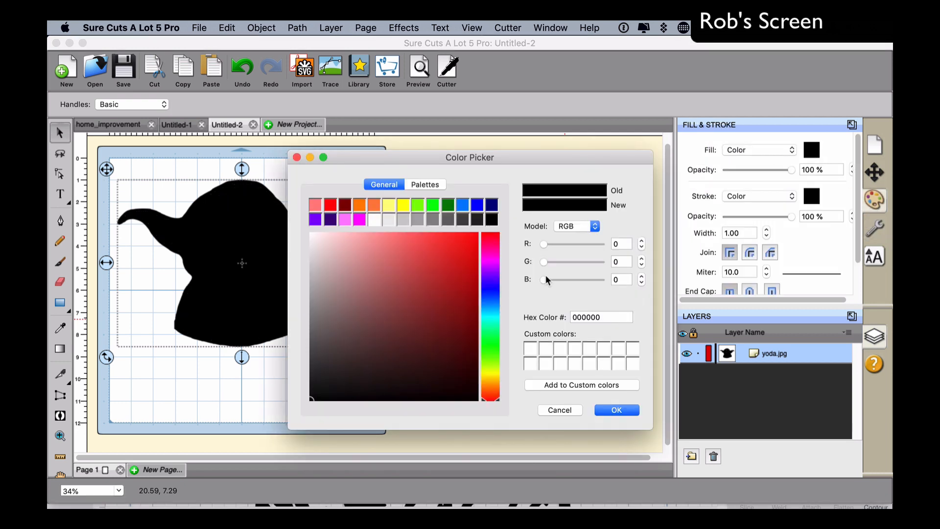
{"action": "left_click", "coordinate": [451, 208]}
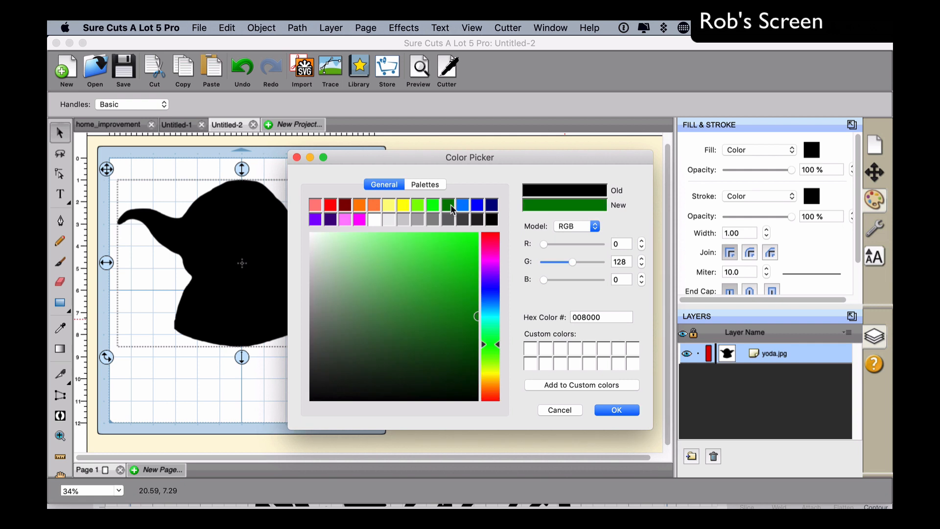
{"action": "left_click", "coordinate": [623, 411]}
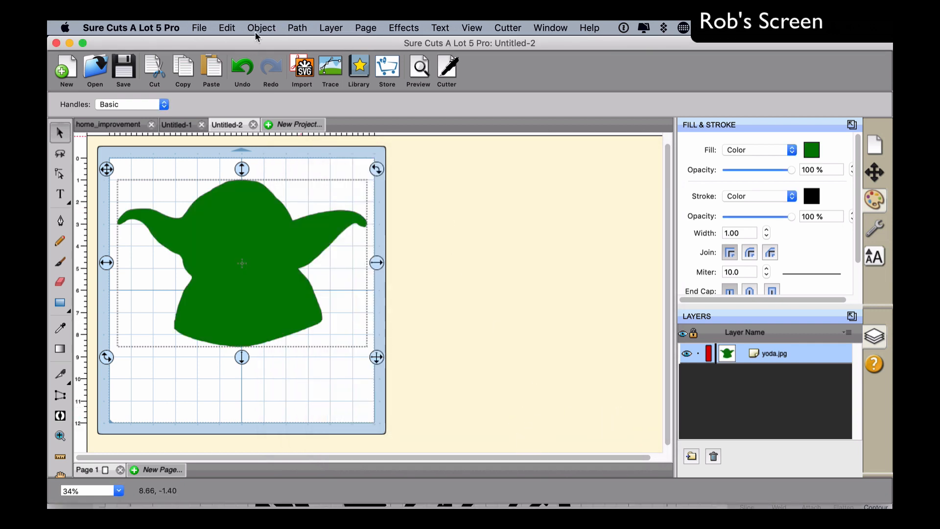
{"action": "left_click", "coordinate": [221, 29]}
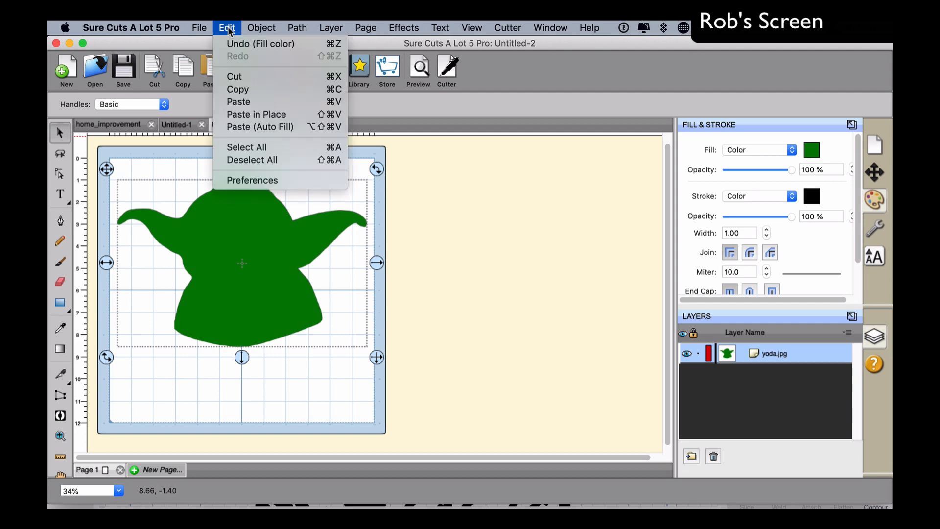
{"action": "left_click", "coordinate": [266, 114]}
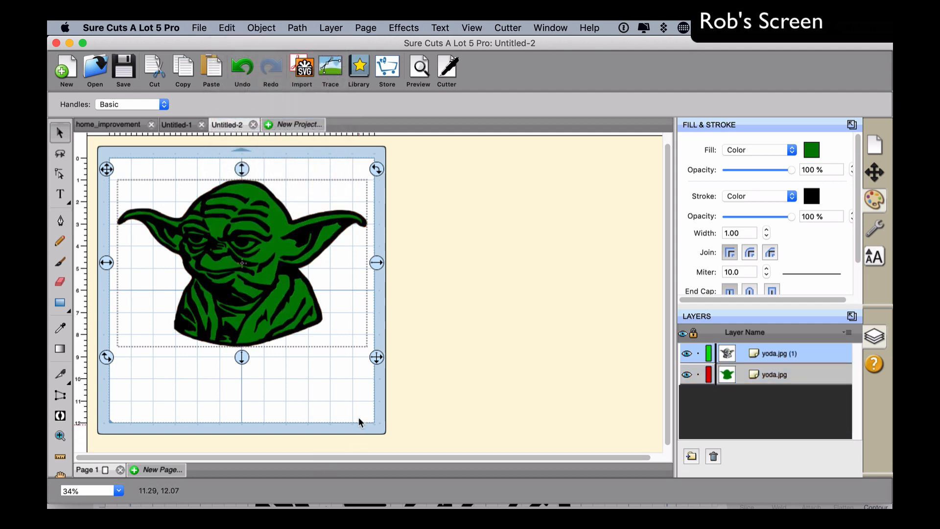
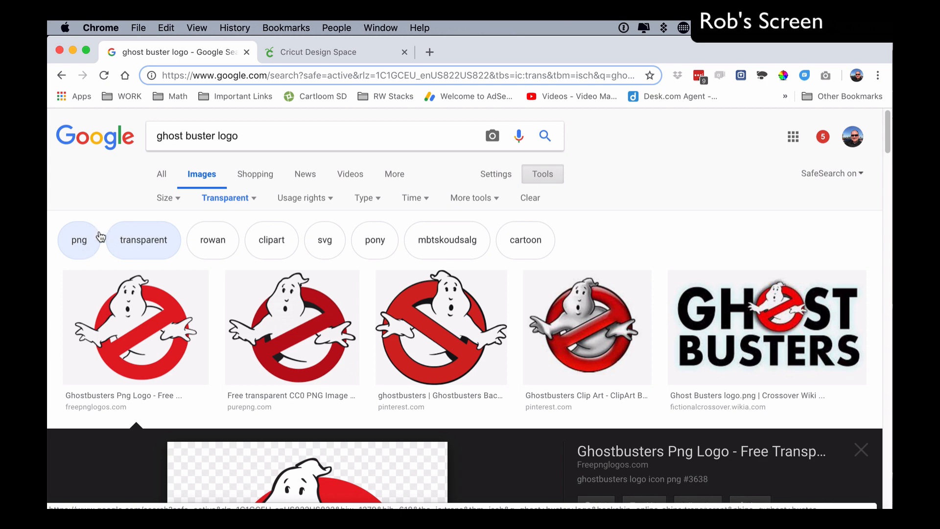
Save the transparent Ghostbusters logo from the Google image results to the demo folder as the PNG image ghostbusters-logo-icon-png-24
{"action": "scroll", "coordinate": [166, 274], "scroll_direction": "down", "scroll_amount": 3}
{"action": "scroll", "coordinate": [169, 278], "scroll_direction": "down", "scroll_amount": 7}
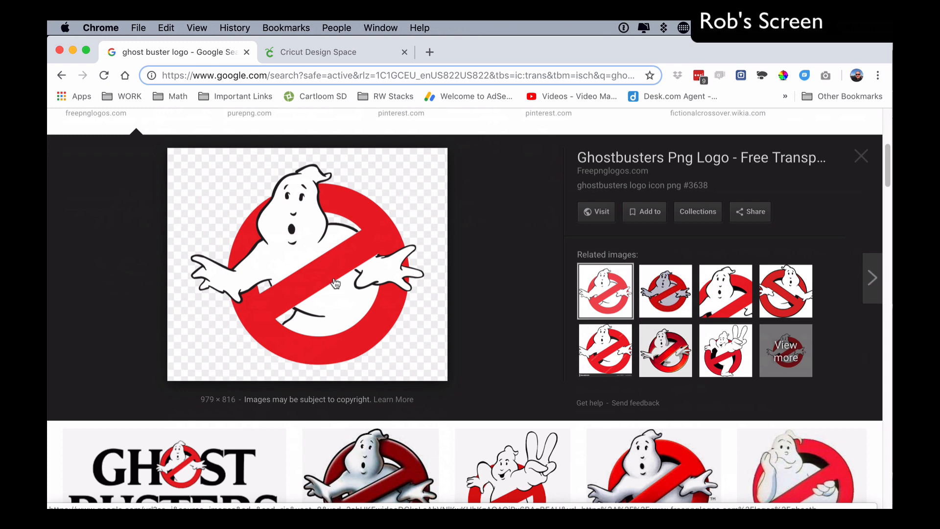
{"action": "right_click", "coordinate": [312, 236]}
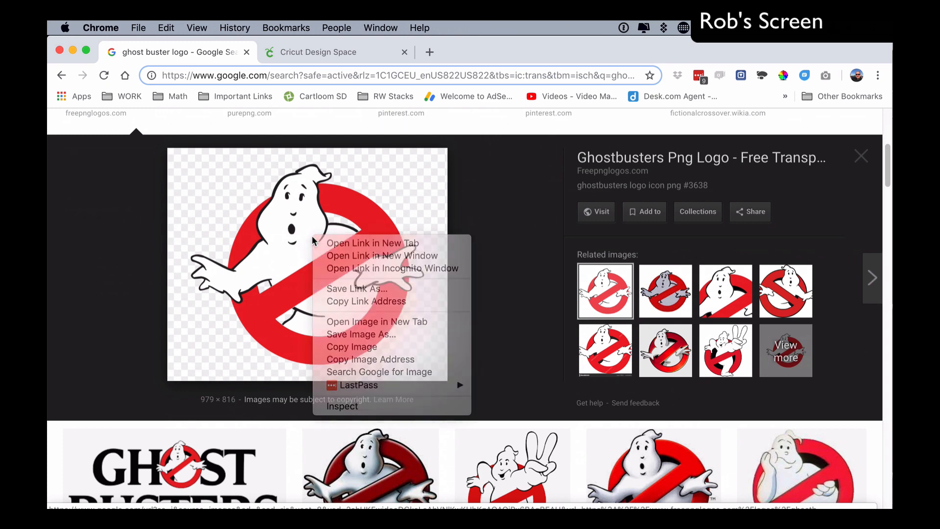
{"action": "left_click", "coordinate": [311, 238]}
{"action": "right_click", "coordinate": [312, 238]}
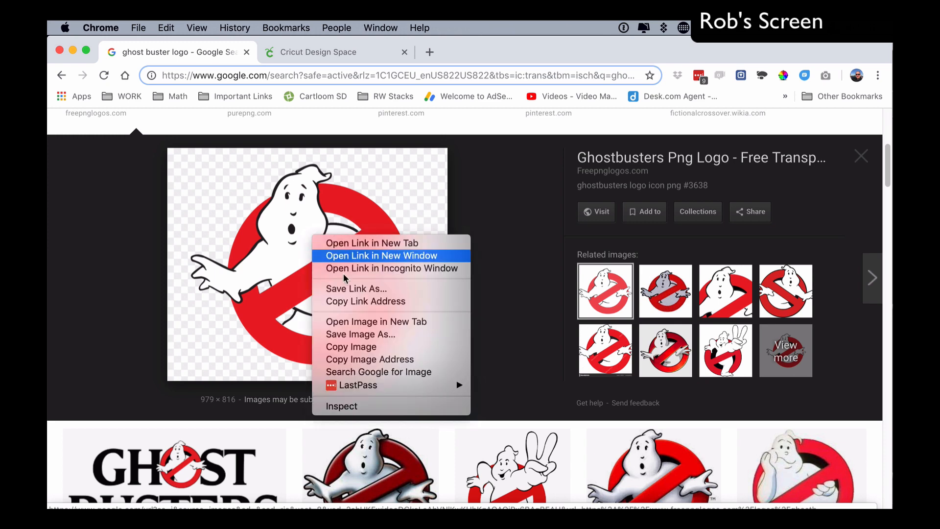
{"action": "left_click", "coordinate": [372, 334]}
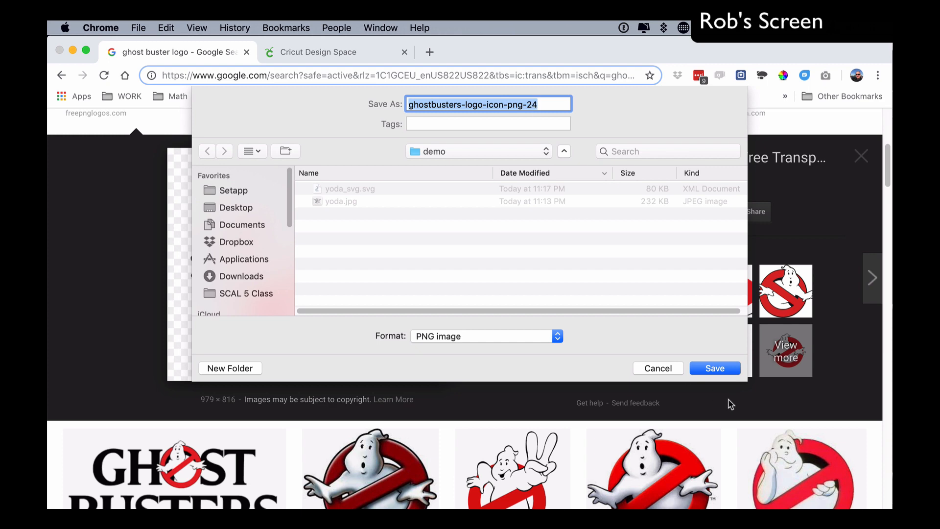
{"action": "left_click", "coordinate": [723, 369]}
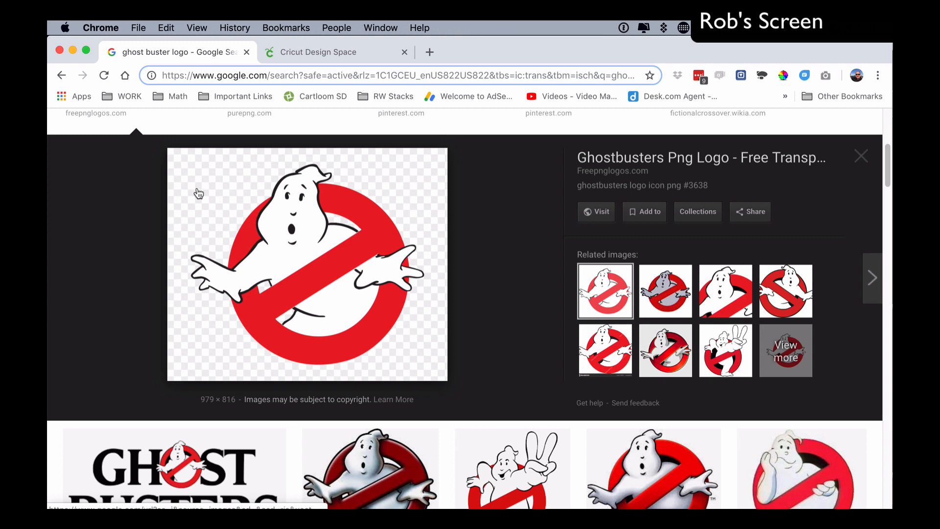
Switch back to Sure Cuts A Lot 5 Pro and delete both Yoda layers from the mat
{"action": "key", "text": "super+Tab"}
{"action": "key", "text": "super+Tab"}
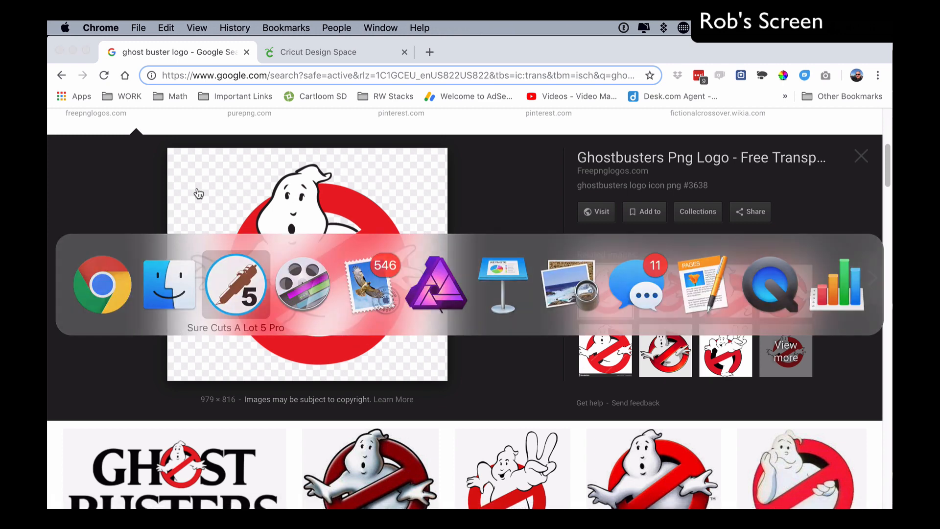
{"action": "left_click", "coordinate": [204, 265]}
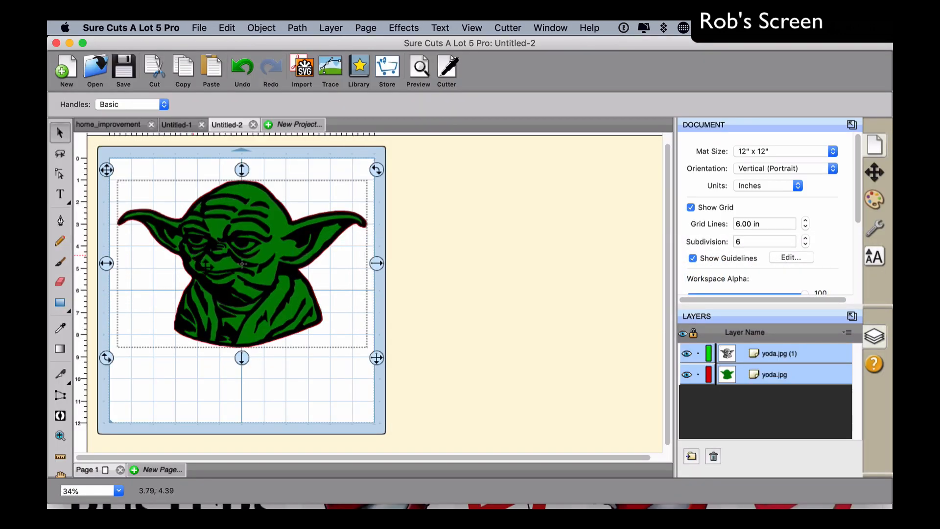
{"action": "key", "text": "Delete"}
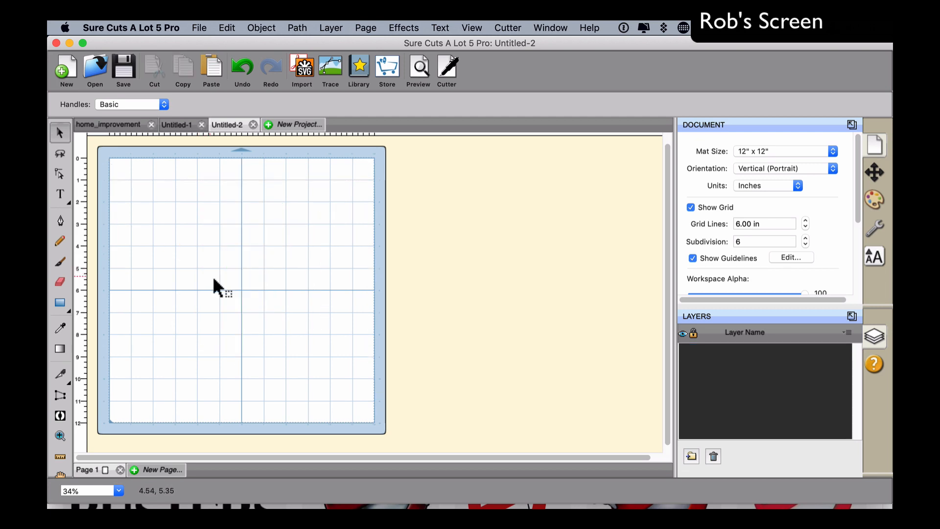
Load ghostbusters-logo-icon-png-24.png from the demo folder for image tracing
{"action": "left_click", "coordinate": [331, 69]}
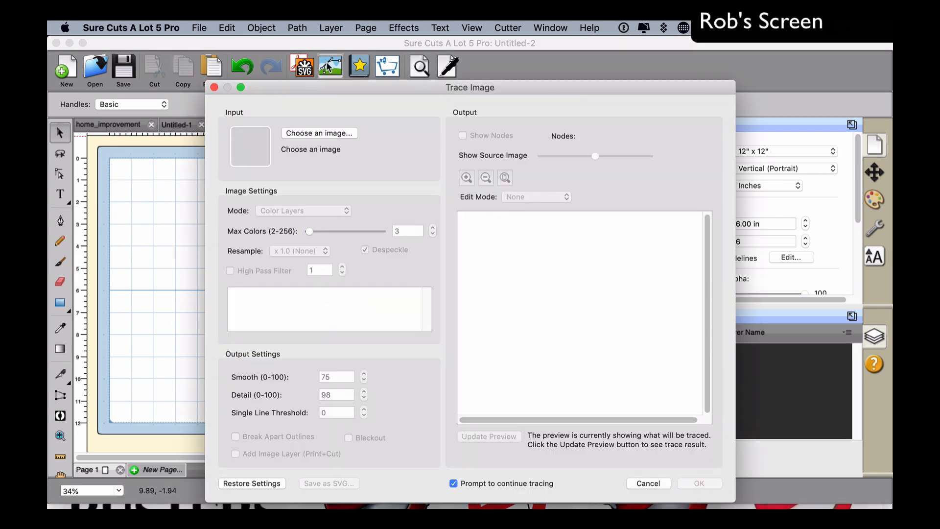
{"action": "left_click", "coordinate": [310, 135]}
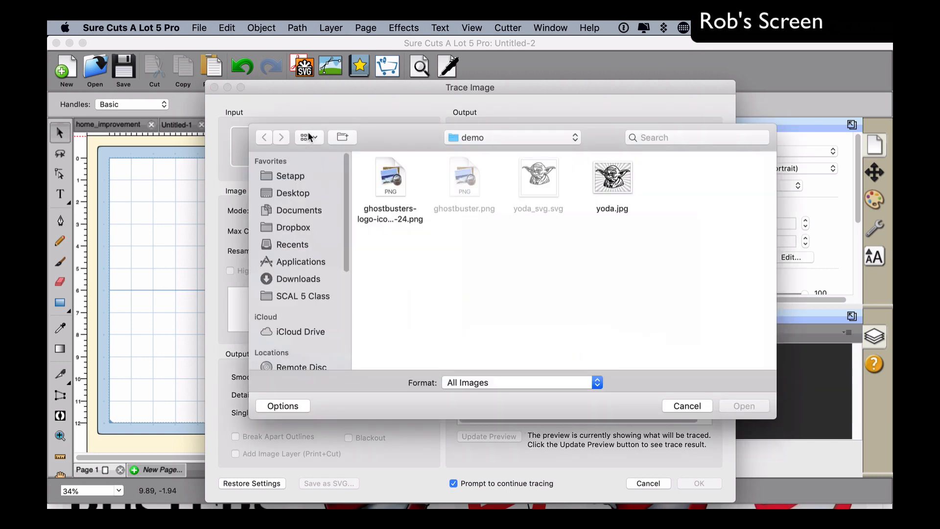
{"action": "left_click", "coordinate": [396, 186]}
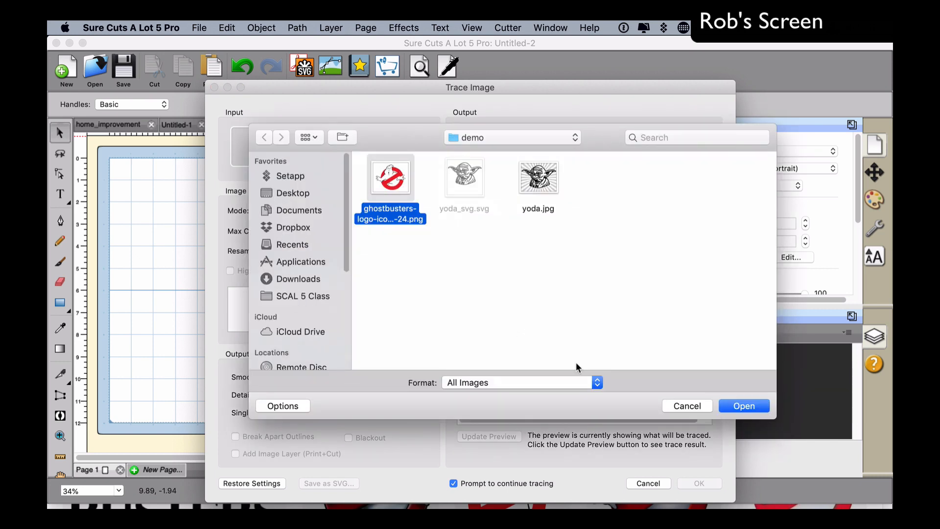
{"action": "left_click", "coordinate": [744, 406]}
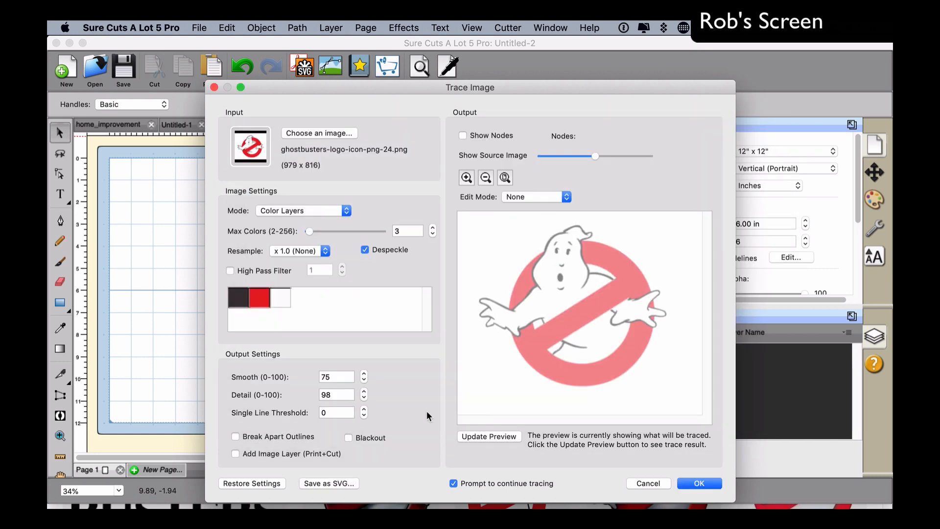
Trace the logo's red prohibition sign in Single Color mode, sampling its red, and continue tracing to add another layer
{"action": "left_click", "coordinate": [299, 211]}
{"action": "left_click", "coordinate": [297, 222]}
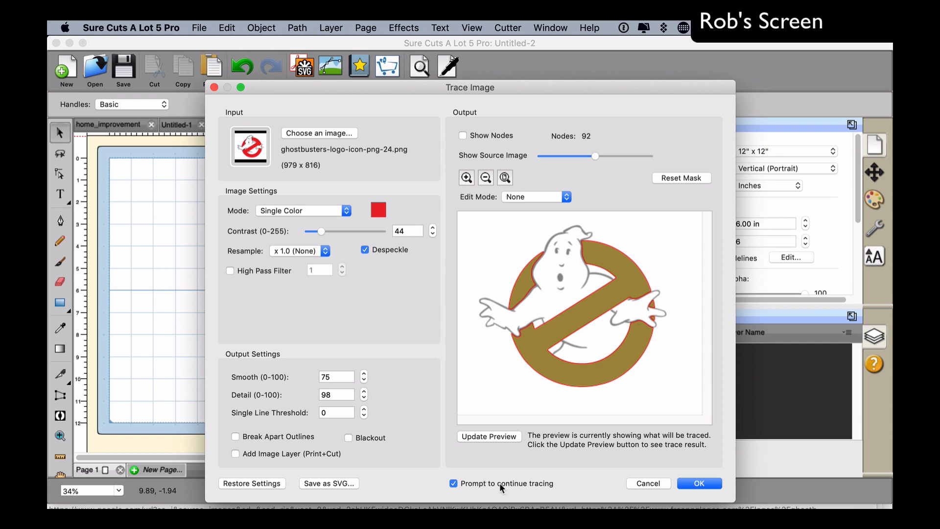
{"action": "left_click", "coordinate": [379, 209]}
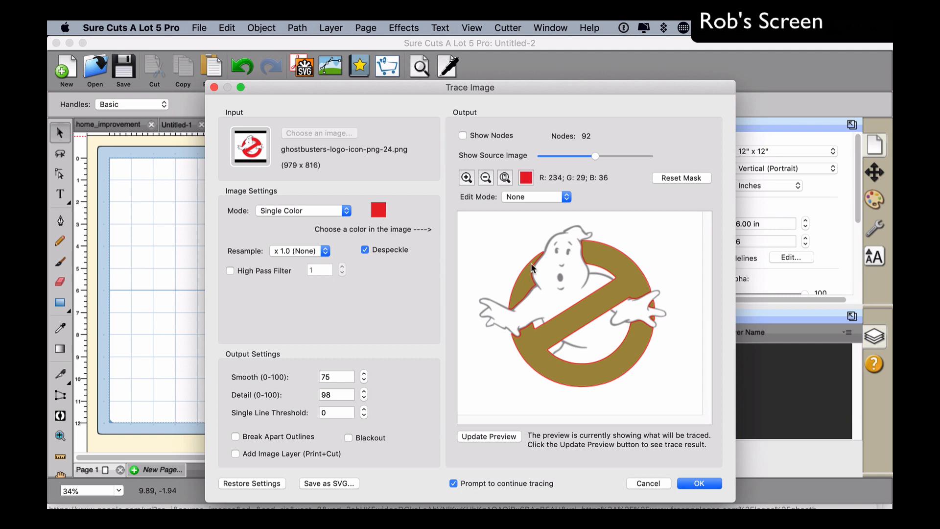
{"action": "left_click", "coordinate": [536, 345]}
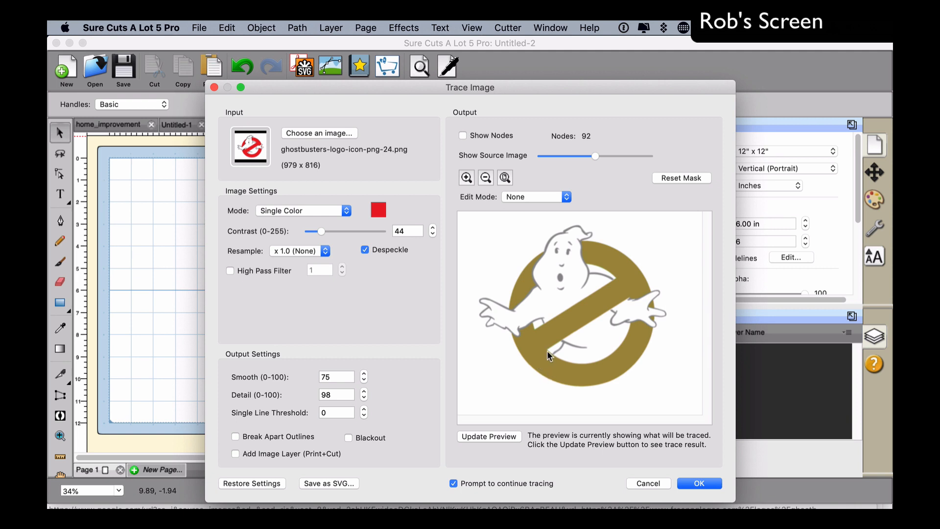
{"action": "left_click", "coordinate": [502, 440]}
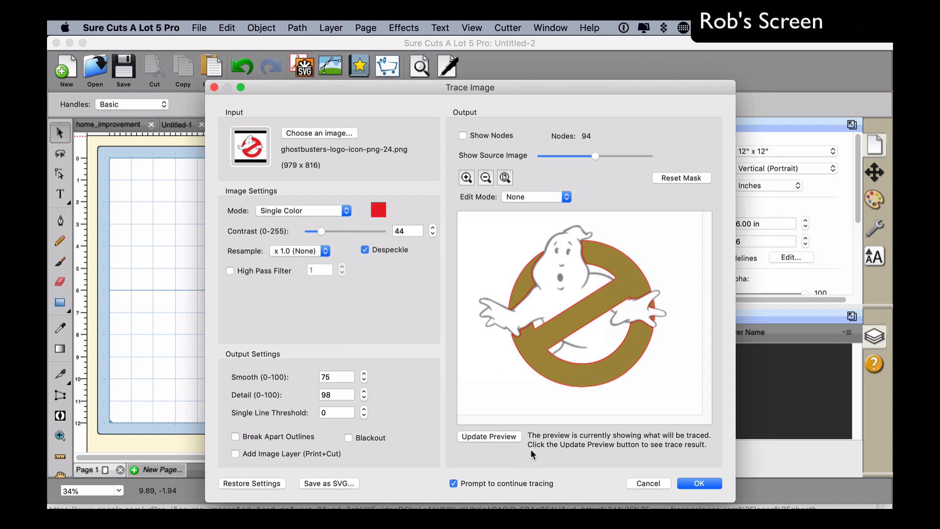
{"action": "left_click", "coordinate": [713, 485]}
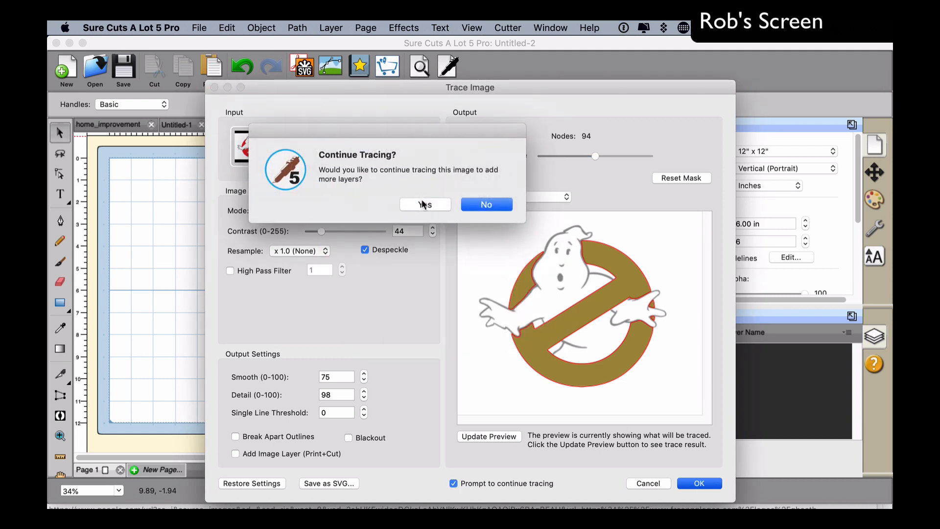
{"action": "left_click", "coordinate": [424, 204]}
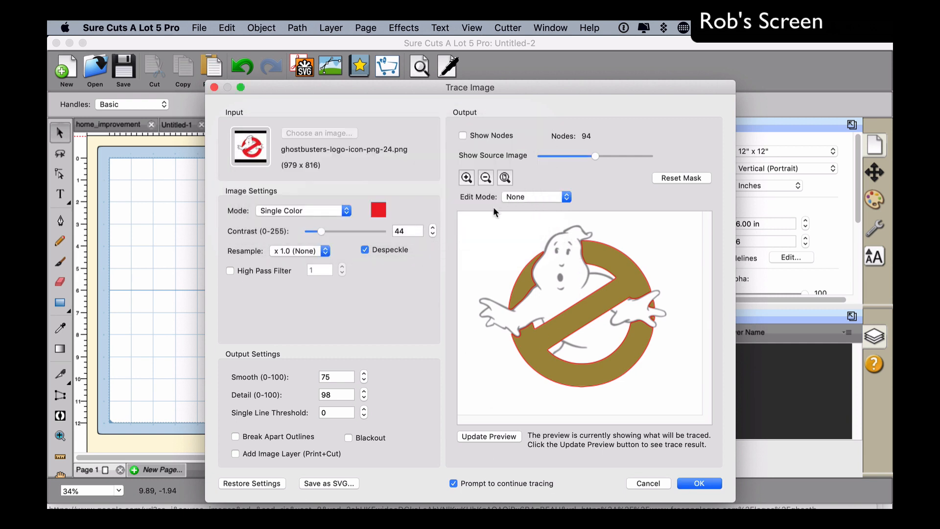
Sample the ghost's black outline as the single trace color and update the trace preview
{"action": "left_click", "coordinate": [466, 178]}
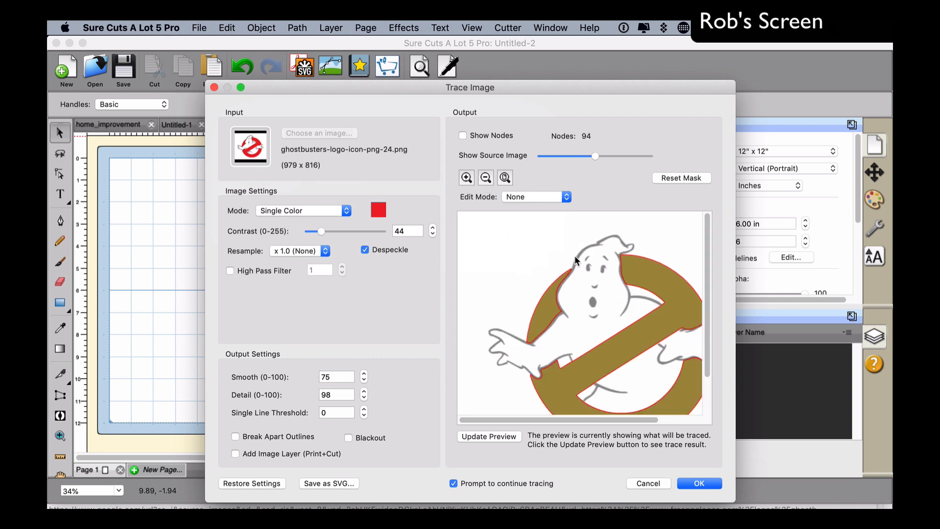
{"action": "left_click", "coordinate": [467, 178]}
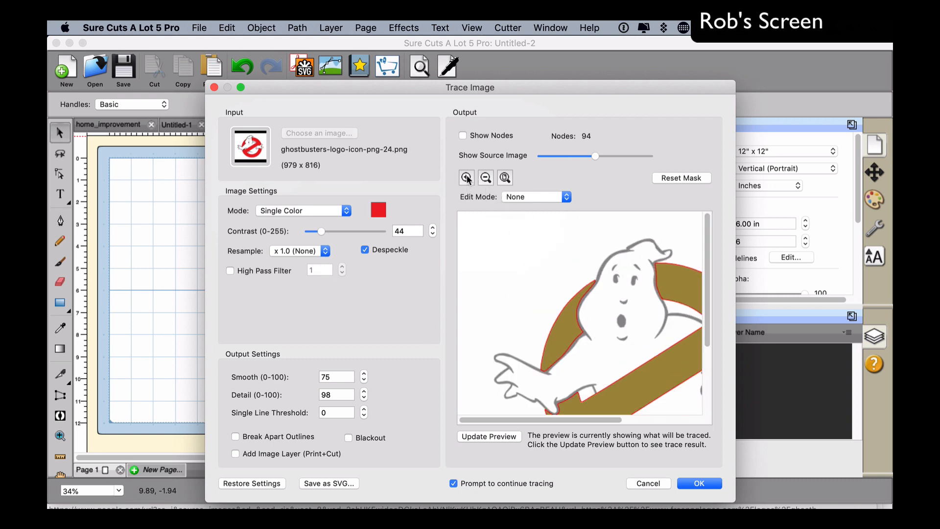
{"action": "left_click", "coordinate": [378, 210]}
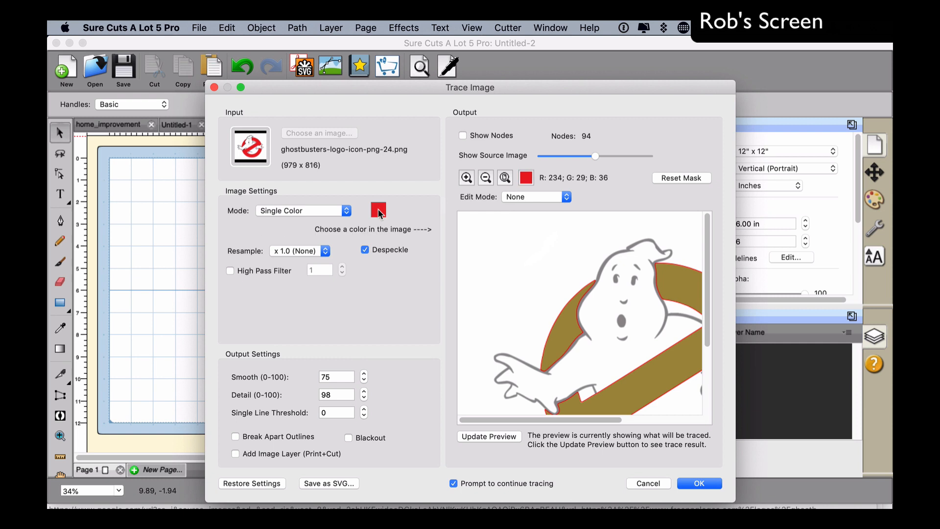
{"action": "left_click", "coordinate": [621, 252]}
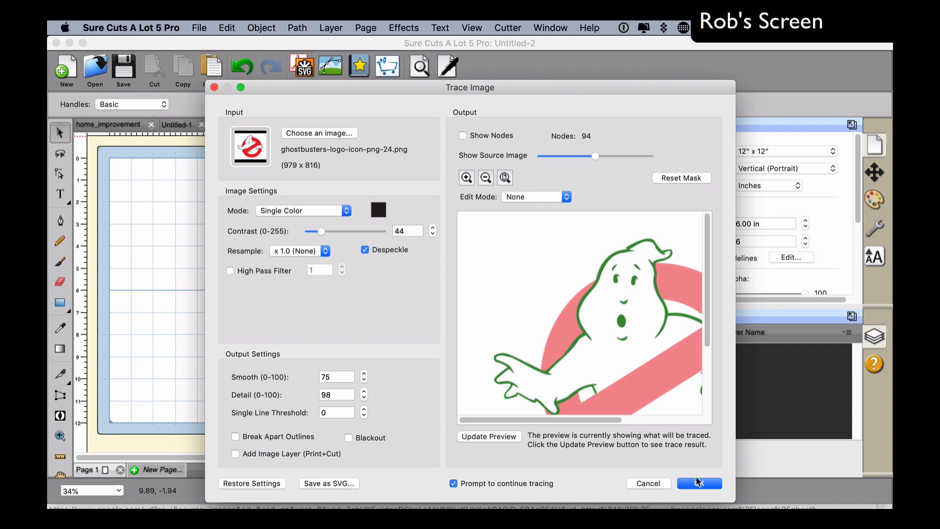
{"action": "left_click", "coordinate": [469, 435]}
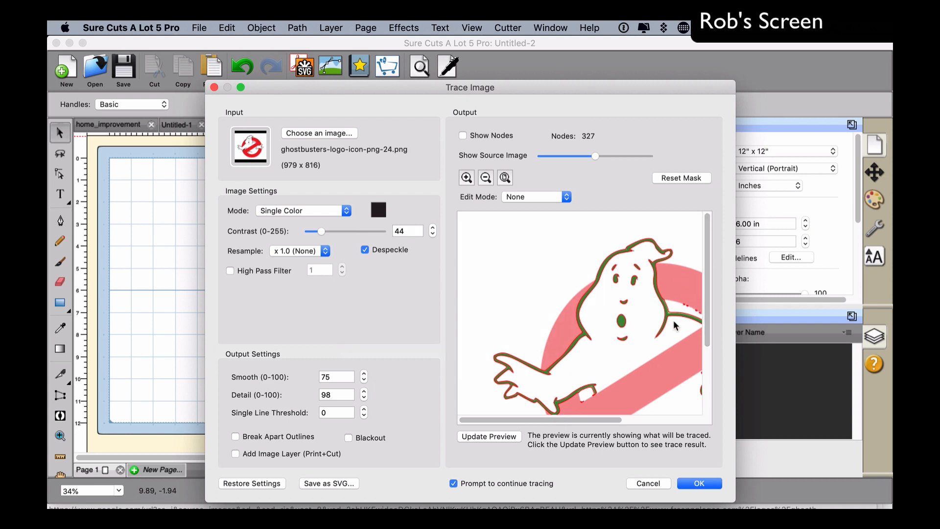
Lower the black trace's contrast to 42, update the preview, and place the finished trace on the mat without adding more layers
{"action": "left_click", "coordinate": [433, 234]}
{"action": "left_click", "coordinate": [433, 234]}
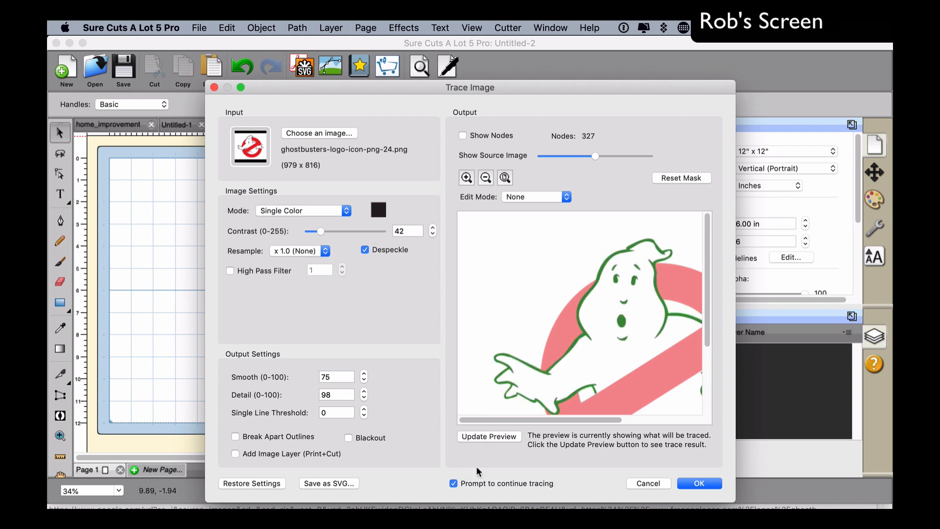
{"action": "left_click", "coordinate": [507, 438]}
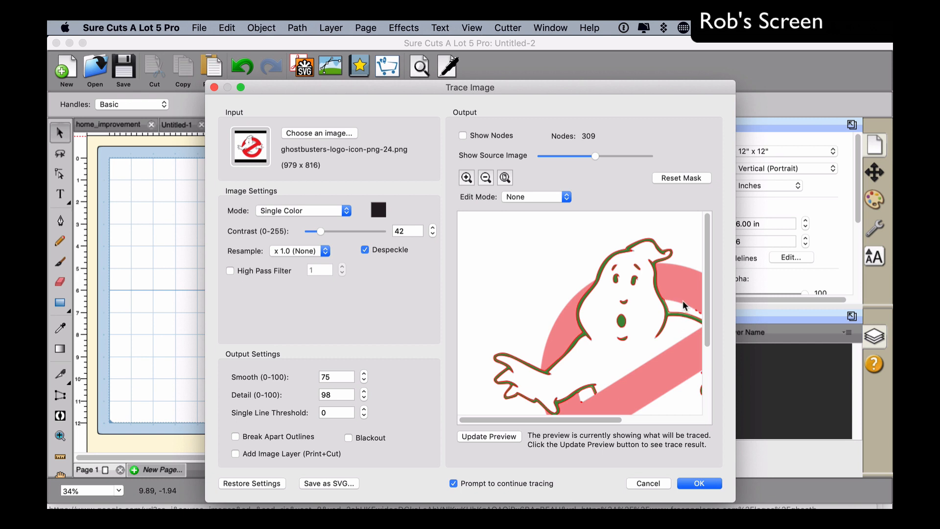
{"action": "left_click", "coordinate": [714, 484]}
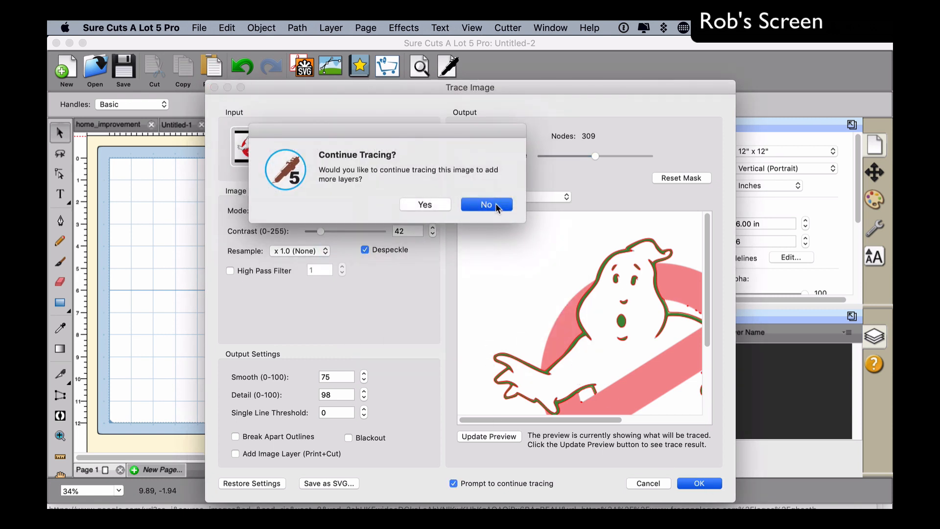
{"action": "left_click", "coordinate": [495, 203]}
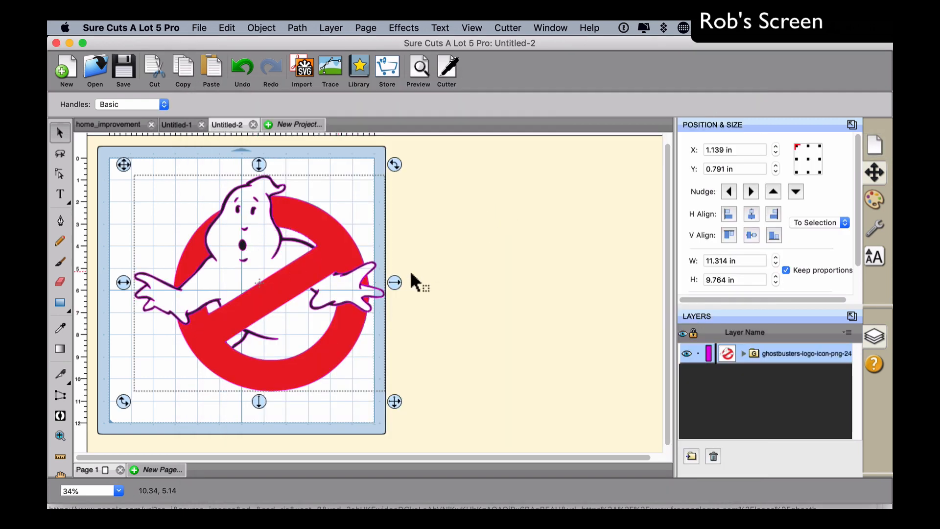
Expand the traced group, hide the red layer, and erase the stray black specks above the ghost's arm line
{"action": "left_click", "coordinate": [743, 353]}
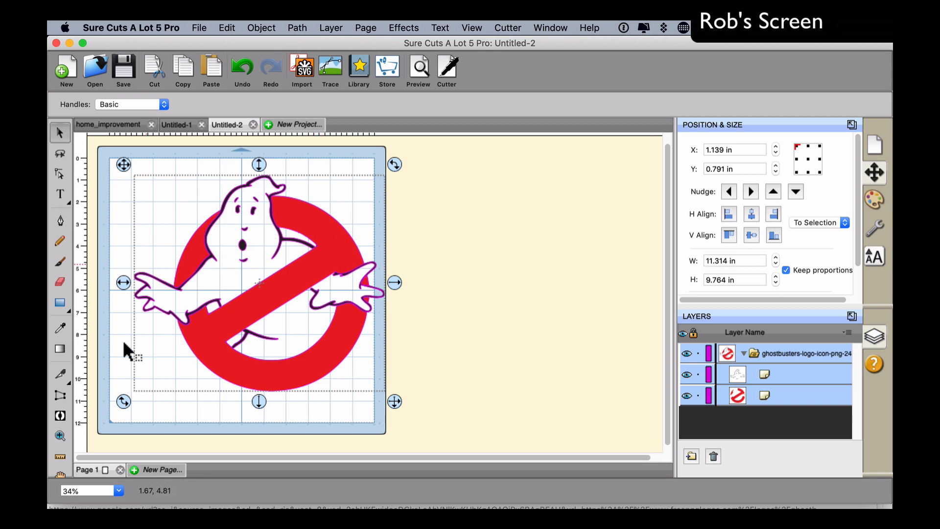
{"action": "left_click", "coordinate": [60, 436]}
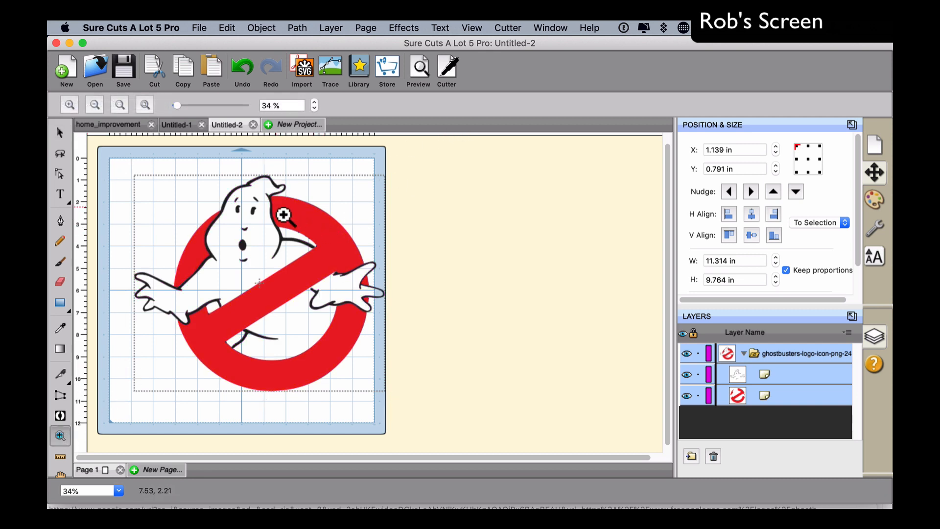
{"action": "left_click_drag", "start_coordinate": [283, 214], "coordinate": [365, 314]}
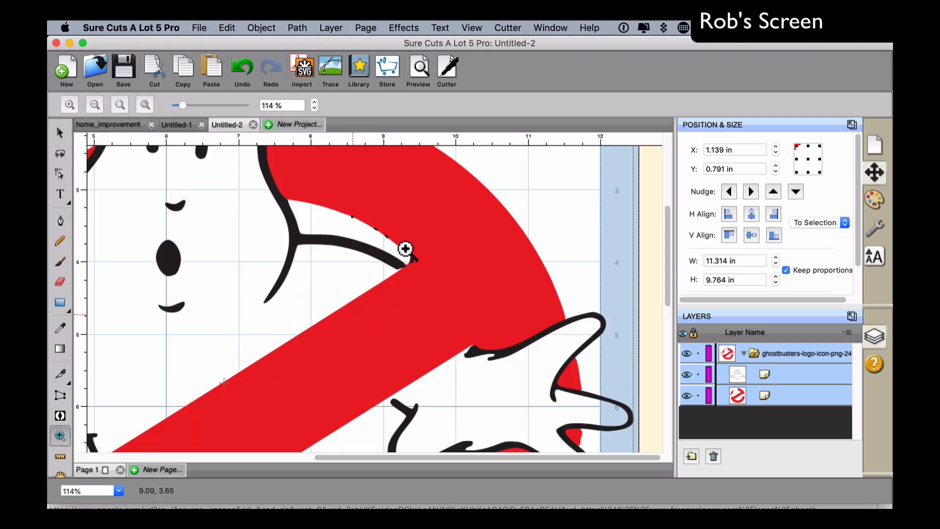
{"action": "left_click", "coordinate": [687, 396]}
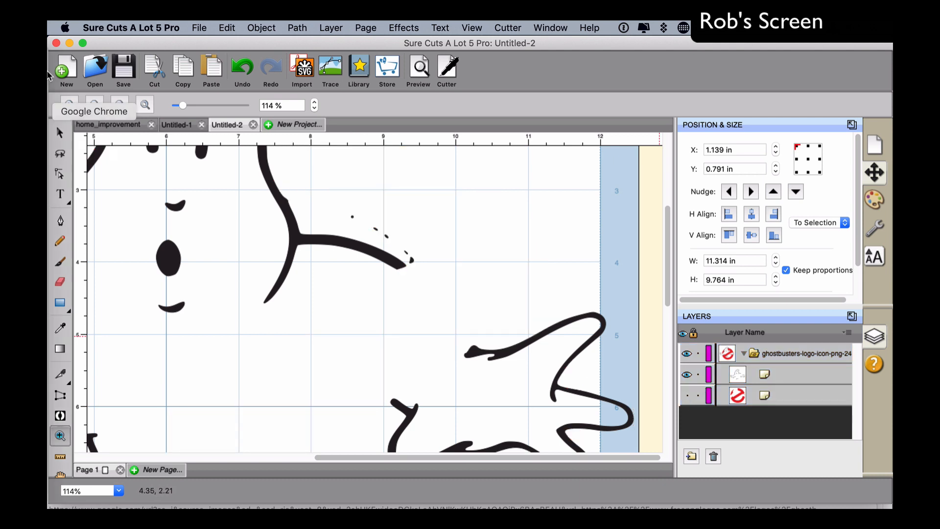
{"action": "left_click", "coordinate": [60, 281]}
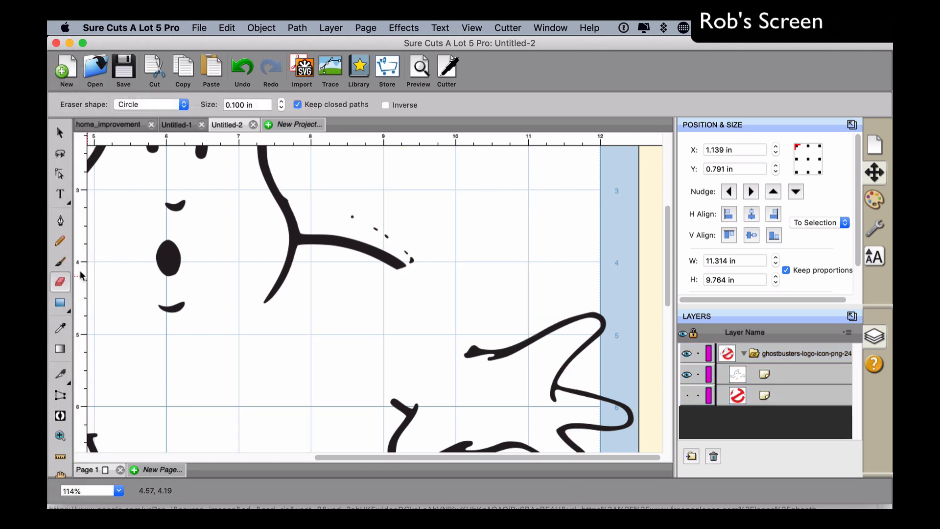
{"action": "mouse_move", "coordinate": [351, 216]}
{"action": "left_mouse_down"}
{"action": "mouse_move", "coordinate": [406, 248]}
{"action": "mouse_move", "coordinate": [412, 263]}
{"action": "mouse_move", "coordinate": [404, 251]}
{"action": "left_mouse_up"}
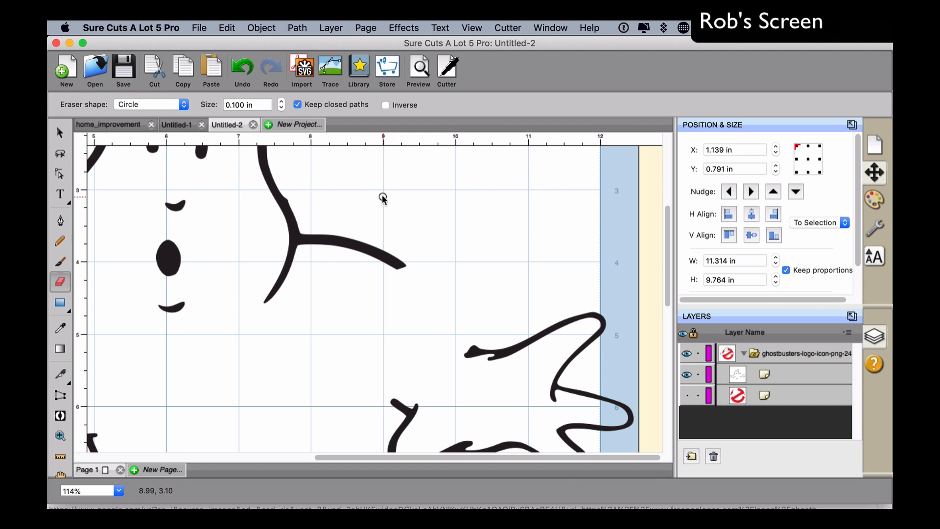
Check the ghost's hand outline for stray specks, show the red layer again, and fit the whole mat in view
{"action": "scroll", "coordinate": [584, 253], "scroll_direction": "down", "scroll_amount": 1}
{"action": "scroll", "coordinate": [584, 253], "scroll_direction": "down", "scroll_amount": 3}
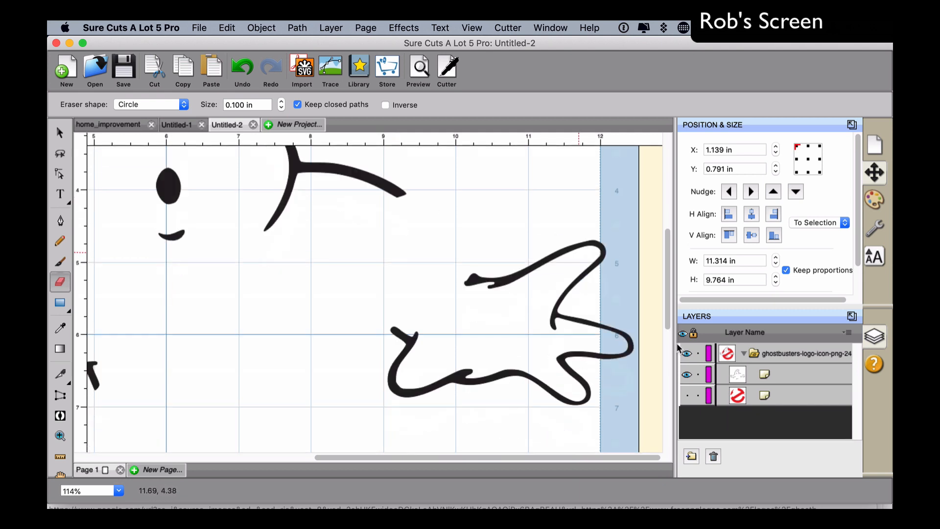
{"action": "left_click", "coordinate": [687, 395]}
{"action": "scroll", "coordinate": [404, 273], "scroll_direction": "up", "scroll_amount": 9}
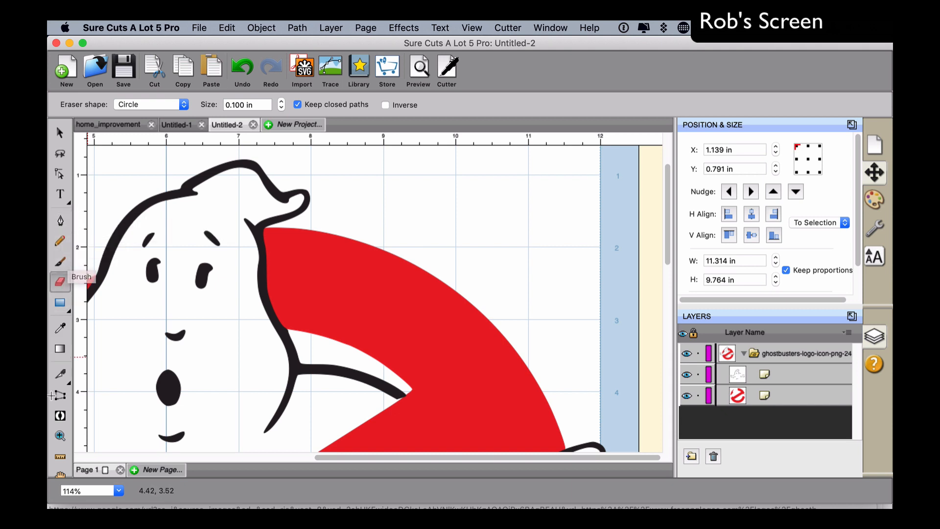
{"action": "left_click", "coordinate": [59, 436]}
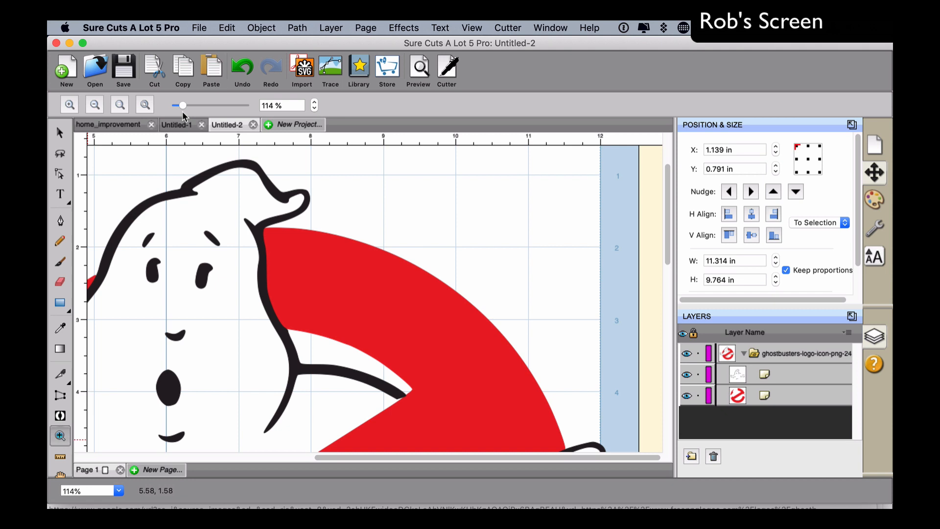
{"action": "left_click", "coordinate": [144, 105]}
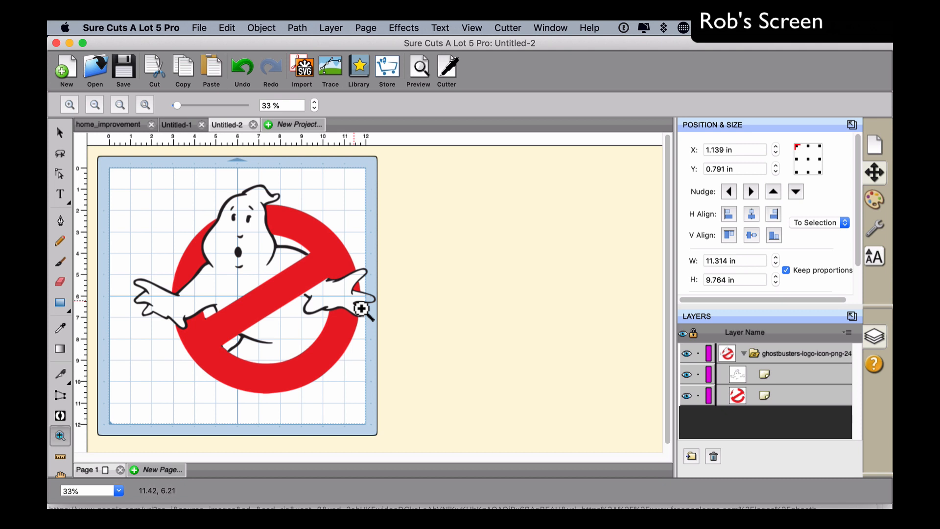
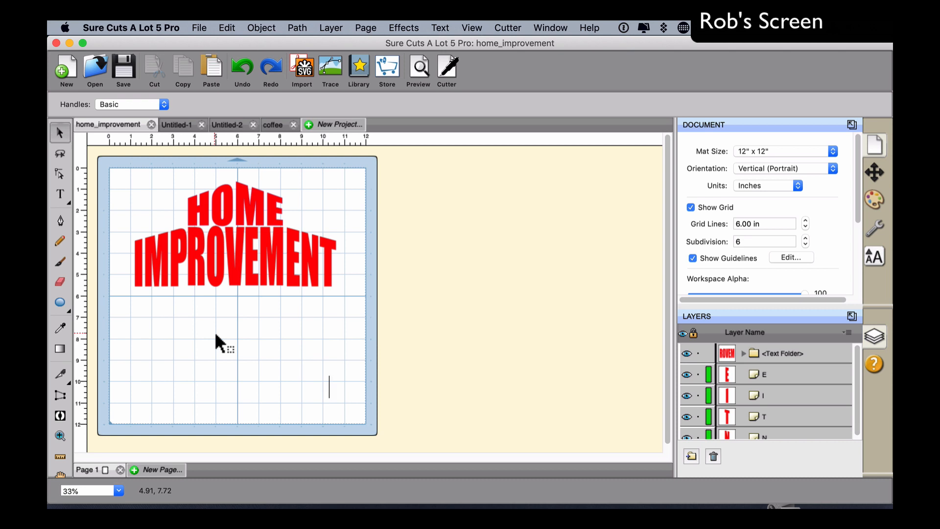
Switch to the coffee project, close the shape library, and show the hidden red circle layer
{"action": "left_click", "coordinate": [267, 125]}
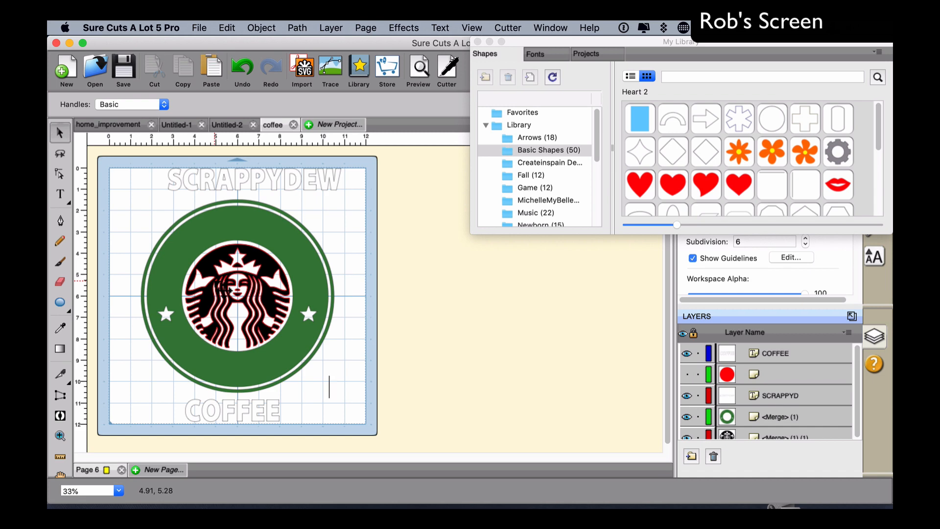
{"action": "left_click", "coordinate": [478, 43]}
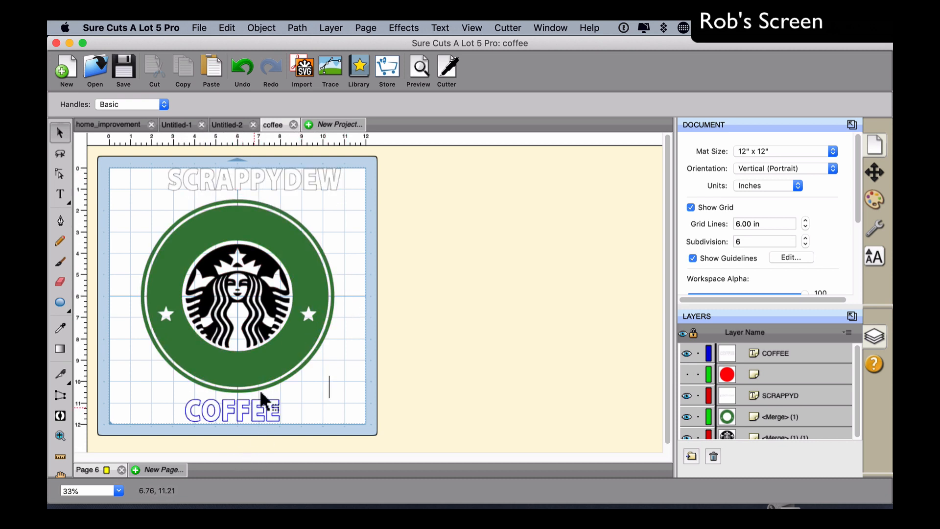
{"action": "left_click", "coordinate": [687, 374]}
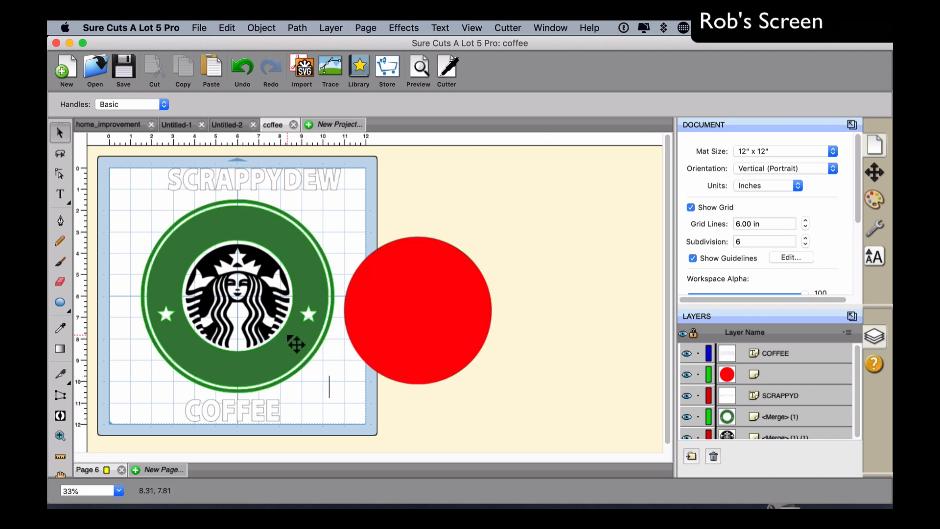
Draw a circle about 5.8 in wide over the upper-left part of the green coffee ring
{"action": "left_click", "coordinate": [59, 302]}
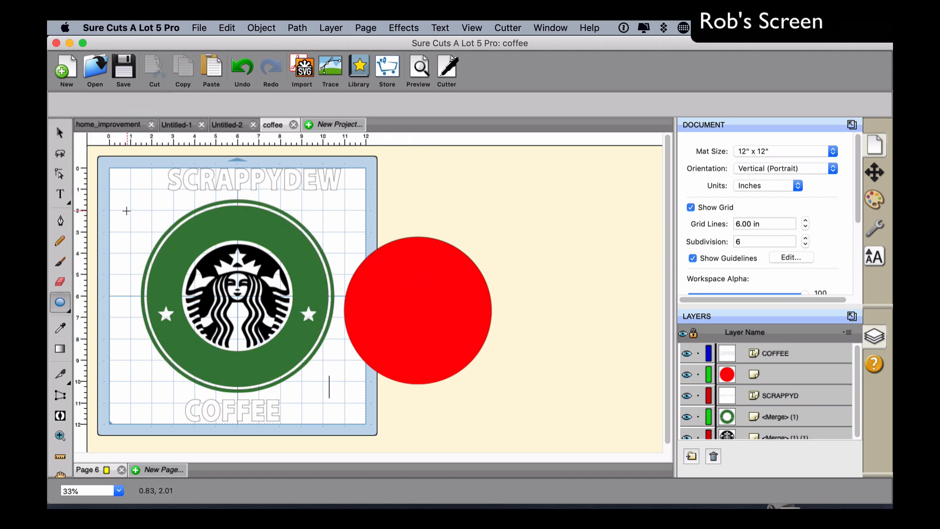
{"action": "left_click_drag", "start_coordinate": [127, 209], "coordinate": [252, 334]}
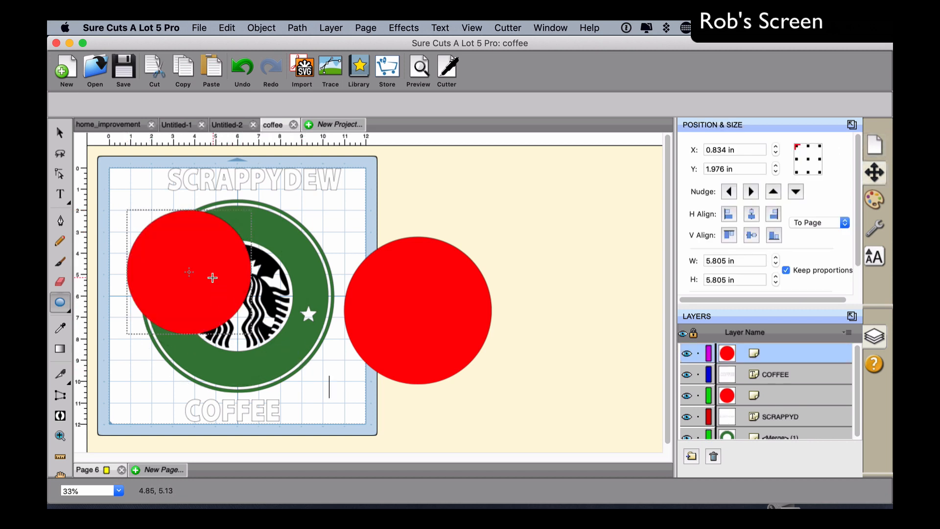
Undo the newly drawn circle and set the remaining red circle's fill opacity to 40%
{"action": "left_click", "coordinate": [249, 65]}
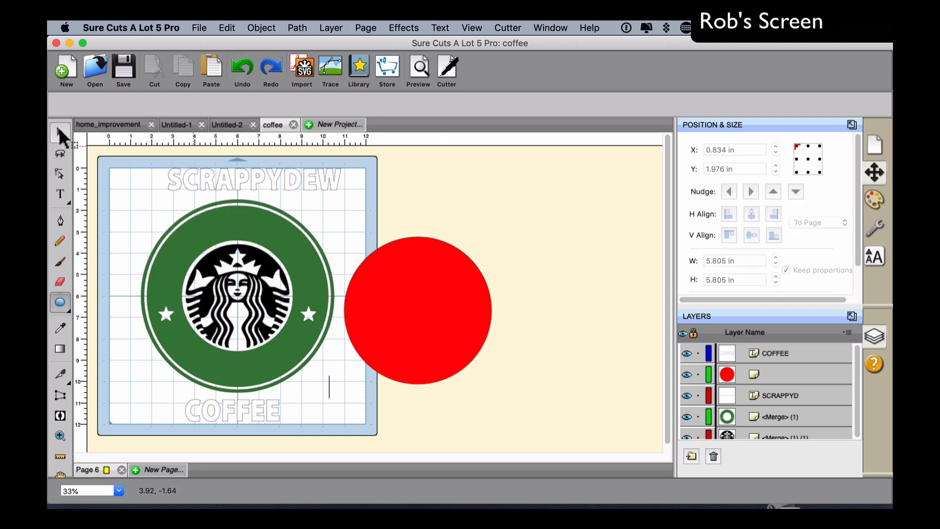
{"action": "left_click", "coordinate": [59, 133]}
{"action": "left_click", "coordinate": [428, 314]}
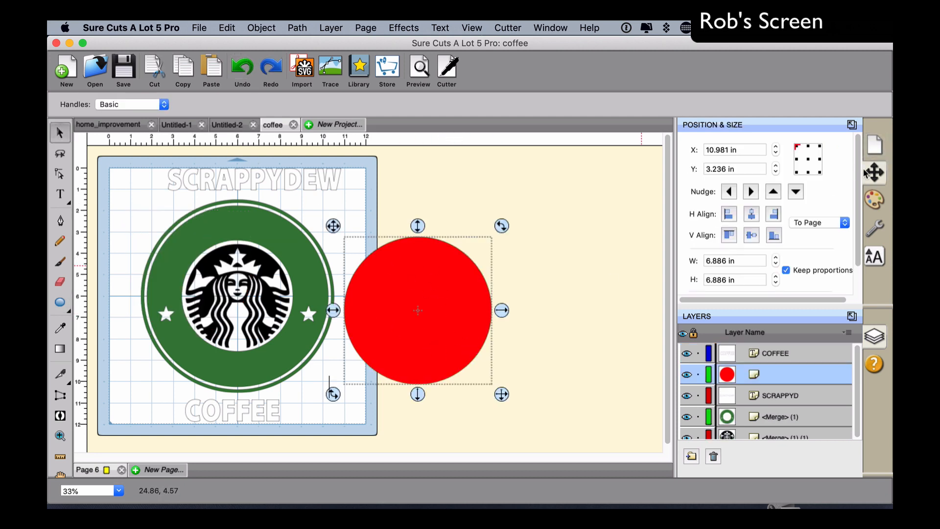
{"action": "left_click", "coordinate": [874, 199]}
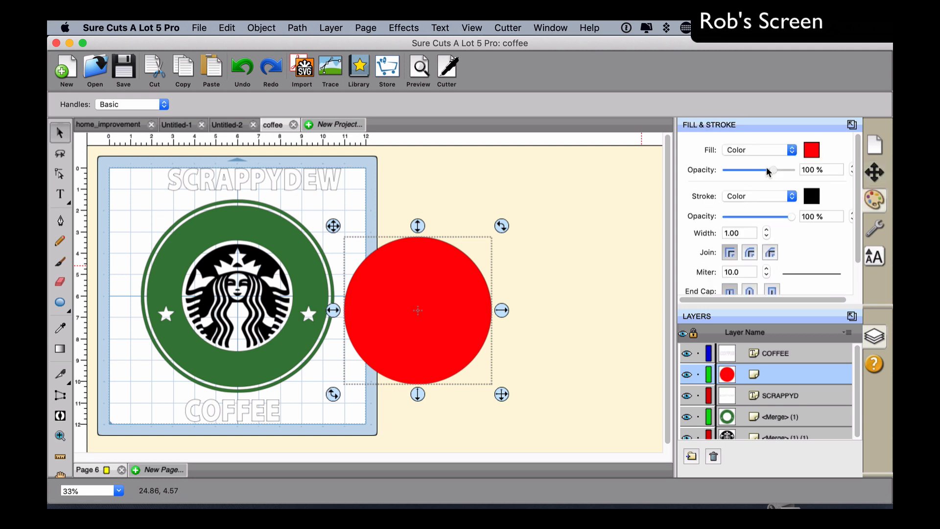
{"action": "left_click_drag", "start_coordinate": [753, 169], "coordinate": [752, 169]}
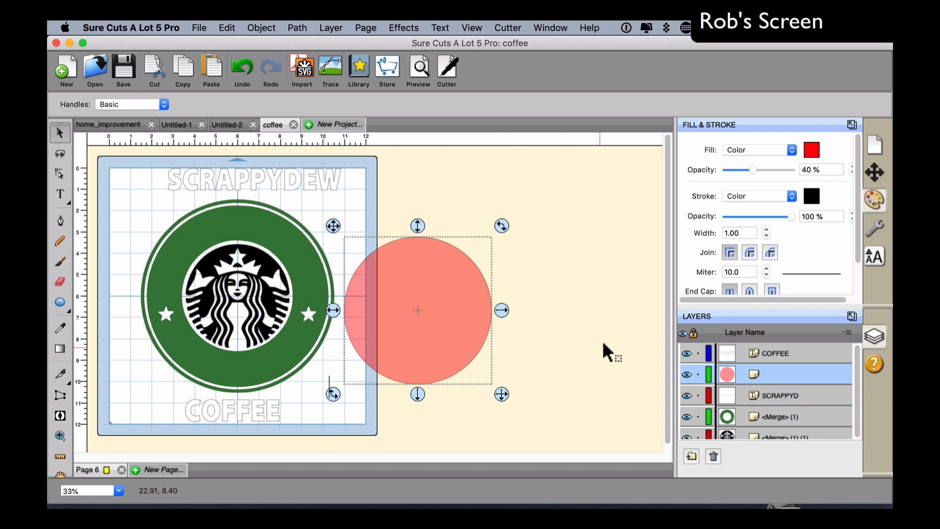
{"action": "left_click", "coordinate": [586, 281]}
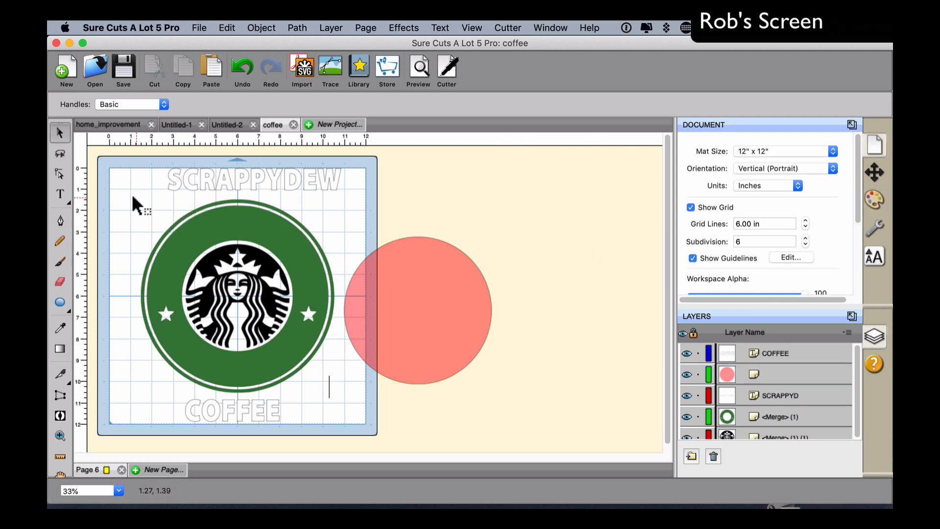
Centre the red circle and logo artwork horizontally and vertically on the page, and move the circle's layer below the SCRAPPYDEW text layer
{"action": "left_click_drag", "start_coordinate": [115, 191], "coordinate": [542, 396]}
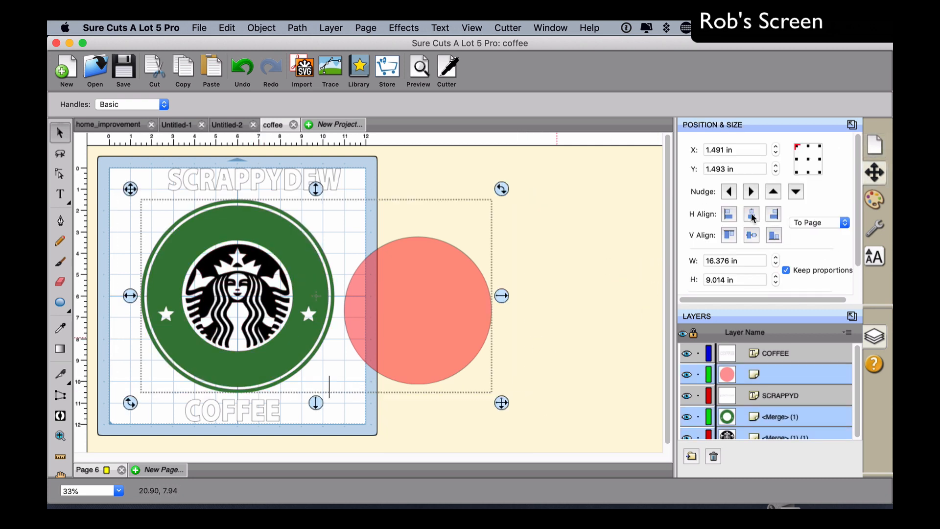
{"action": "left_click", "coordinate": [818, 223]}
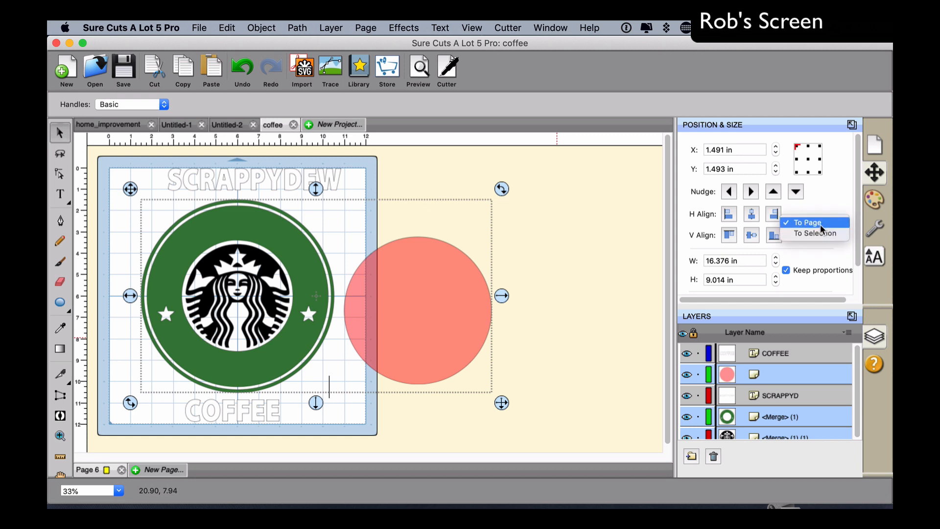
{"action": "left_click", "coordinate": [821, 224]}
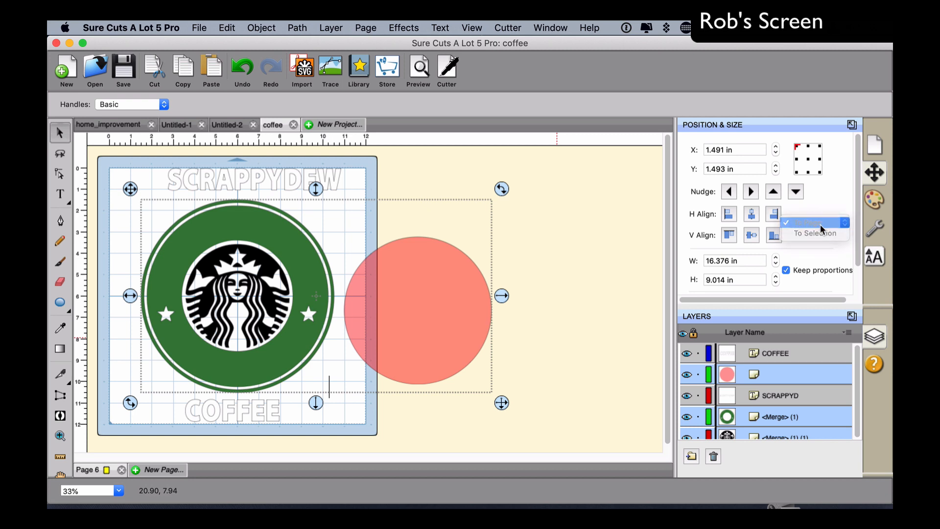
{"action": "left_click", "coordinate": [752, 236]}
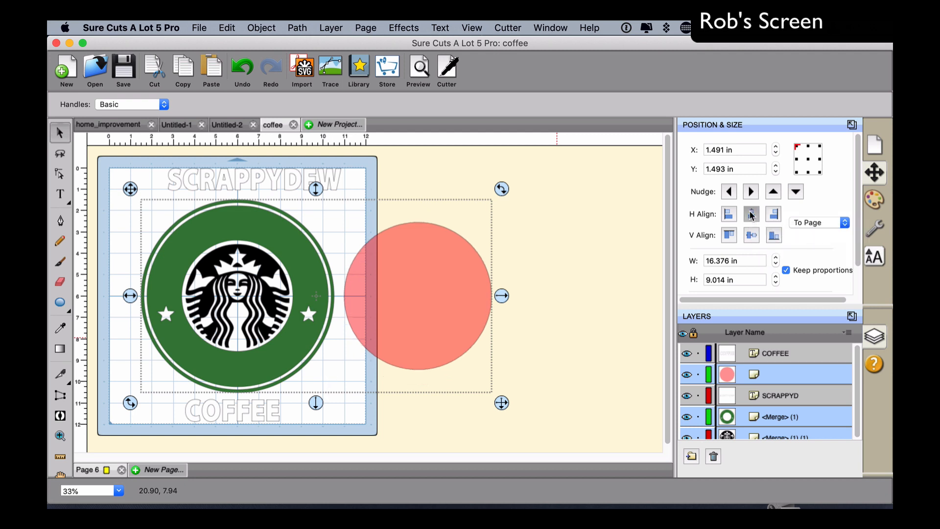
{"action": "left_click", "coordinate": [752, 214]}
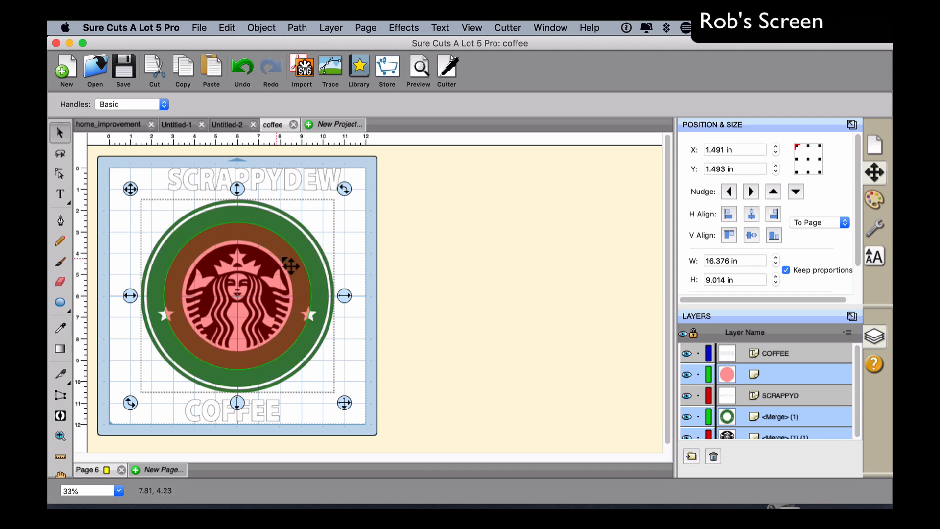
{"action": "left_click", "coordinate": [402, 207]}
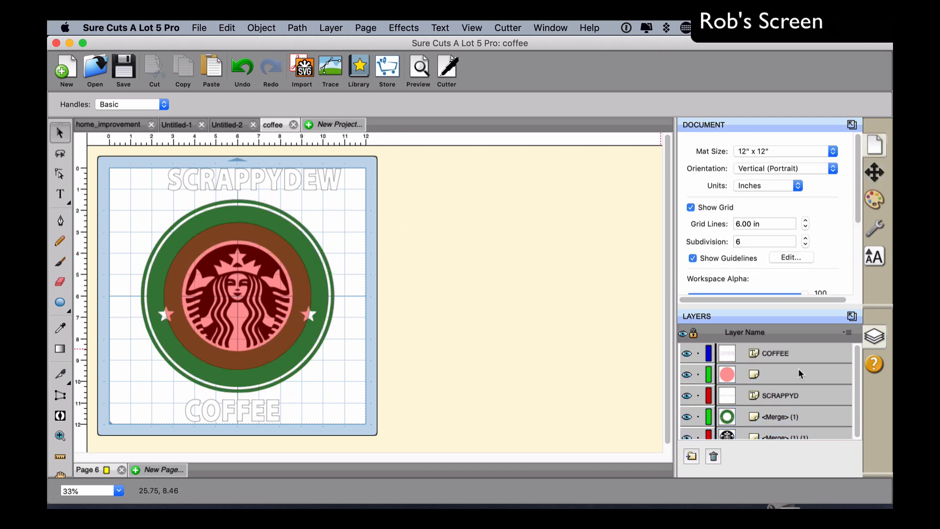
{"action": "left_click_drag", "start_coordinate": [799, 374], "coordinate": [788, 404]}
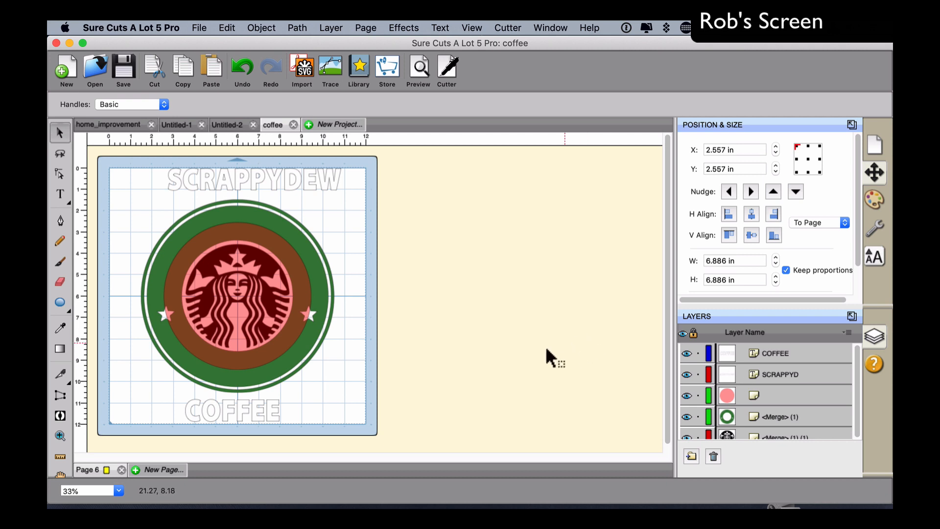
Run the Object On Path effect on the SCRAPPYDEW text with the translucent circle as its path, with auto preview enabled
{"action": "left_click", "coordinate": [307, 192]}
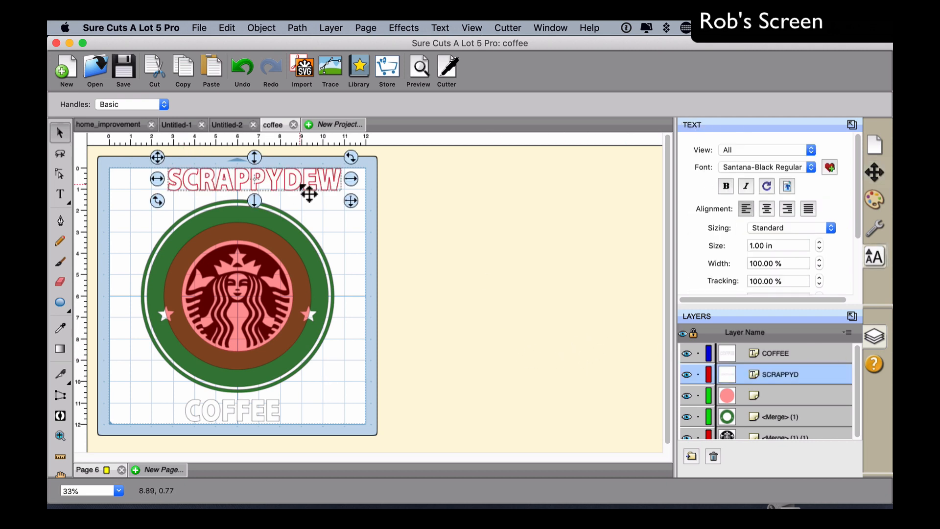
{"action": "left_click", "coordinate": [303, 265], "text": "shift"}
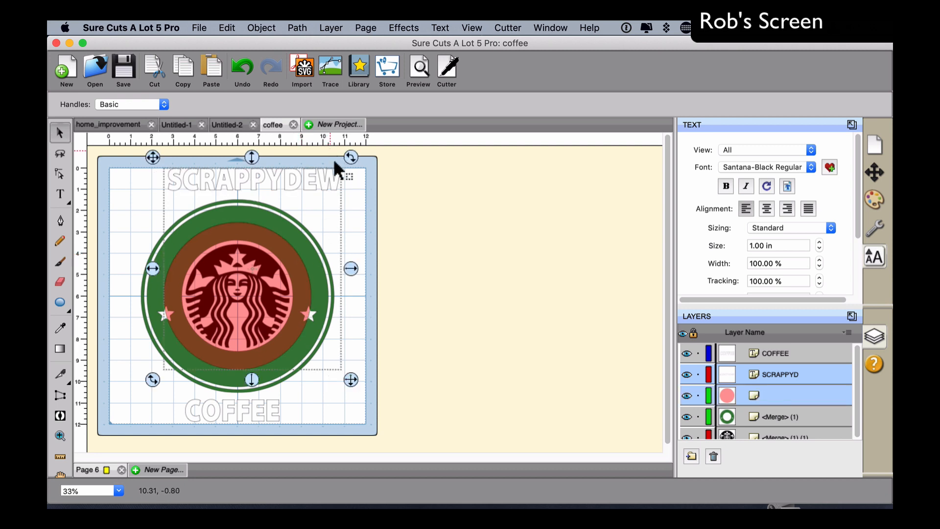
{"action": "left_click", "coordinate": [406, 28]}
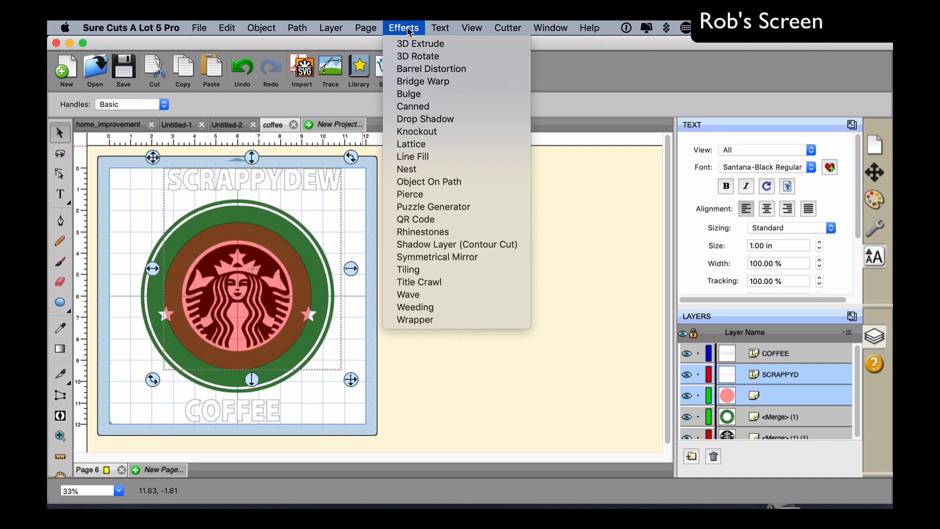
{"action": "left_click", "coordinate": [436, 183]}
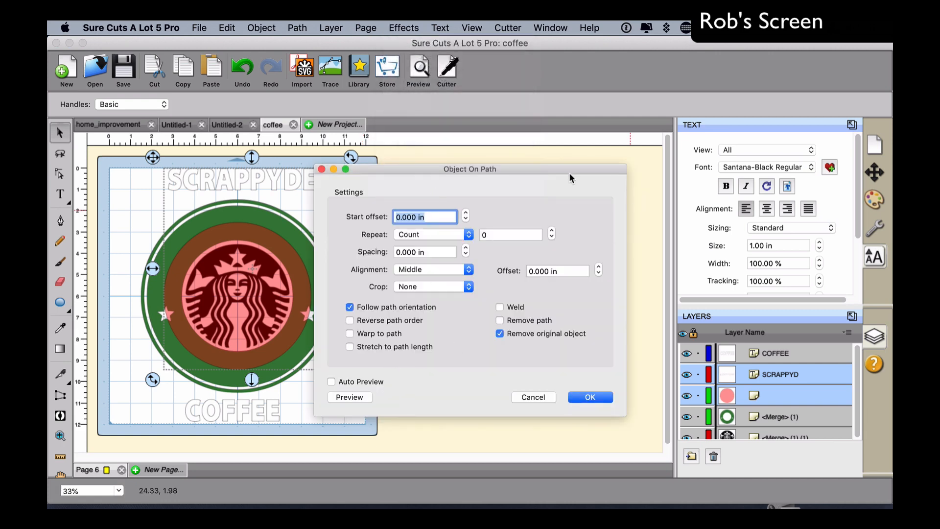
{"action": "left_click_drag", "start_coordinate": [570, 178], "coordinate": [633, 156]}
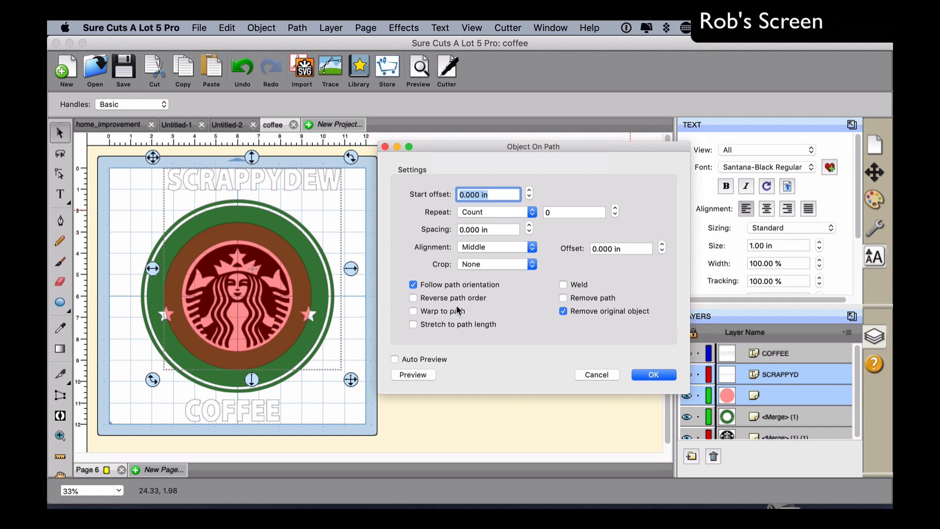
{"action": "left_click", "coordinate": [395, 360]}
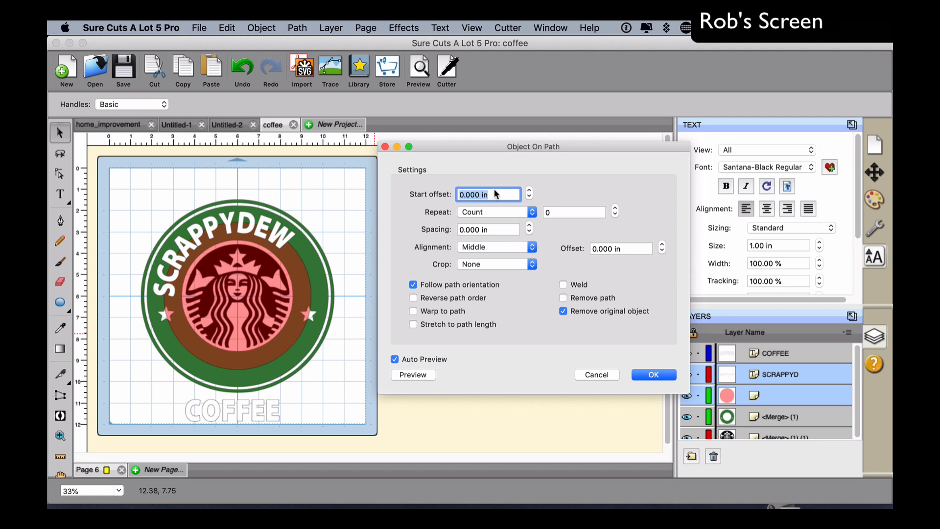
Set the SCRAPPYDEW text's start offset to 1.40 in and apply the Object On Path effect
{"action": "left_click", "coordinate": [531, 192]}
{"action": "left_click", "coordinate": [530, 192]}
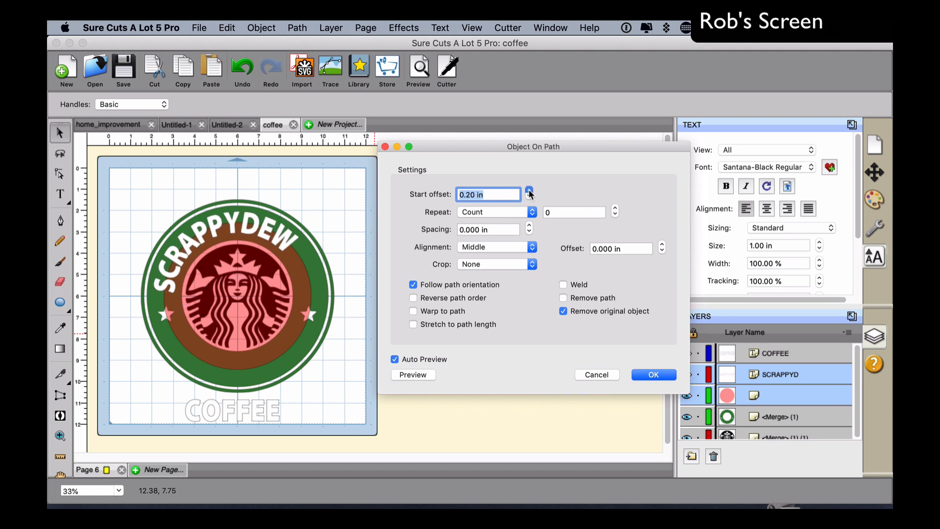
{"action": "left_click", "coordinate": [531, 192]}
{"action": "left_click", "coordinate": [531, 192]}
{"action": "left_click", "coordinate": [530, 192]}
{"action": "left_click", "coordinate": [530, 192]}
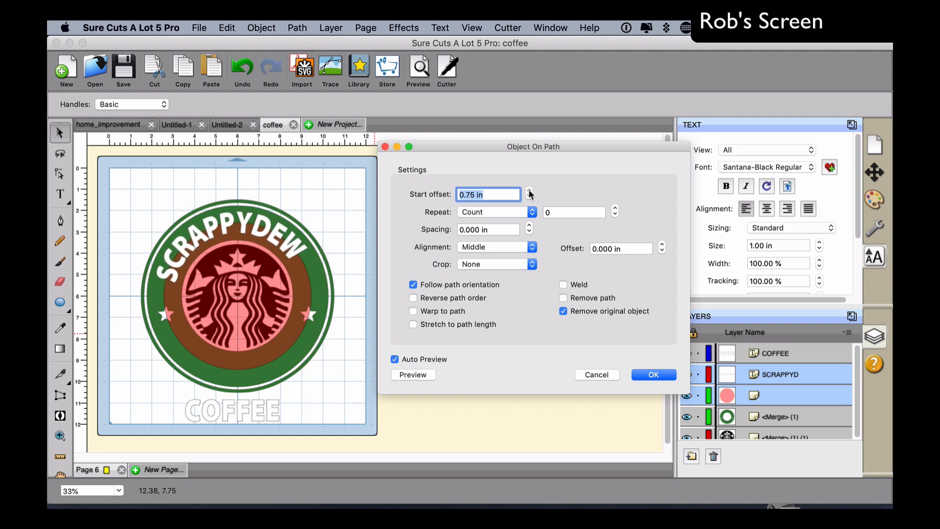
{"action": "left_click", "coordinate": [531, 192]}
{"action": "left_click", "coordinate": [530, 192]}
{"action": "left_click", "coordinate": [530, 191]}
{"action": "left_click", "coordinate": [529, 190]}
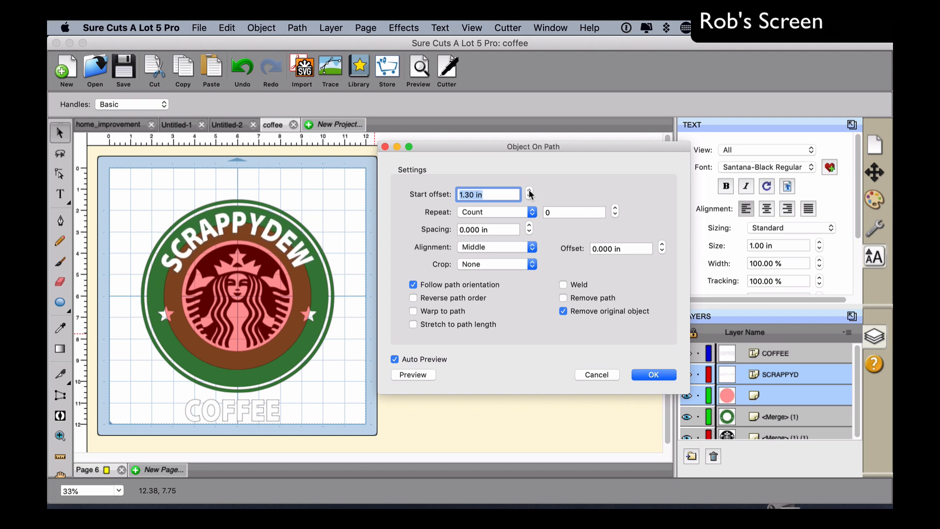
{"action": "left_click", "coordinate": [530, 190]}
{"action": "left_click", "coordinate": [529, 191]}
{"action": "left_click", "coordinate": [529, 191]}
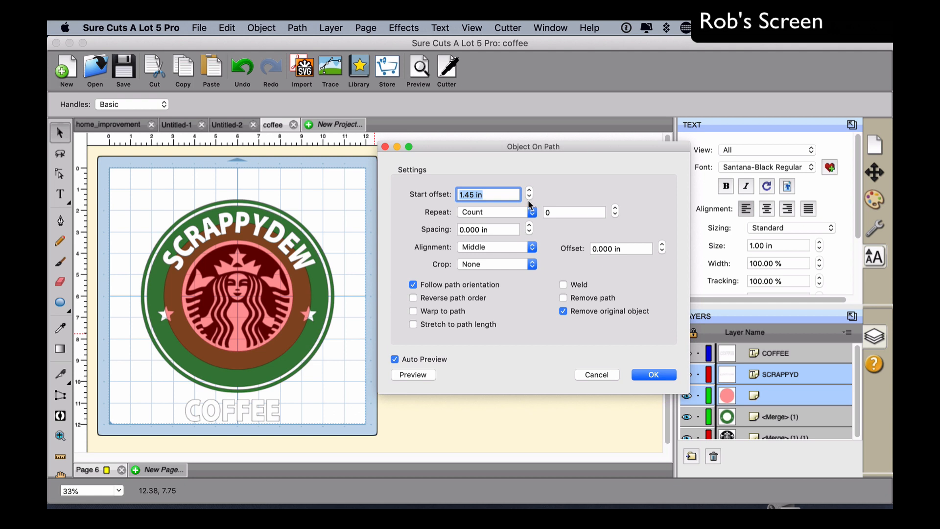
{"action": "left_click", "coordinate": [529, 197]}
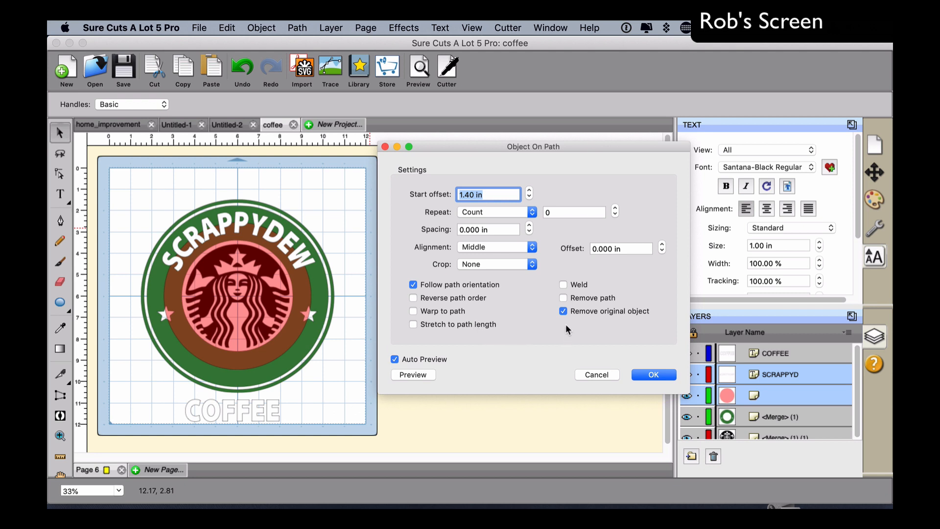
{"action": "left_click", "coordinate": [664, 376]}
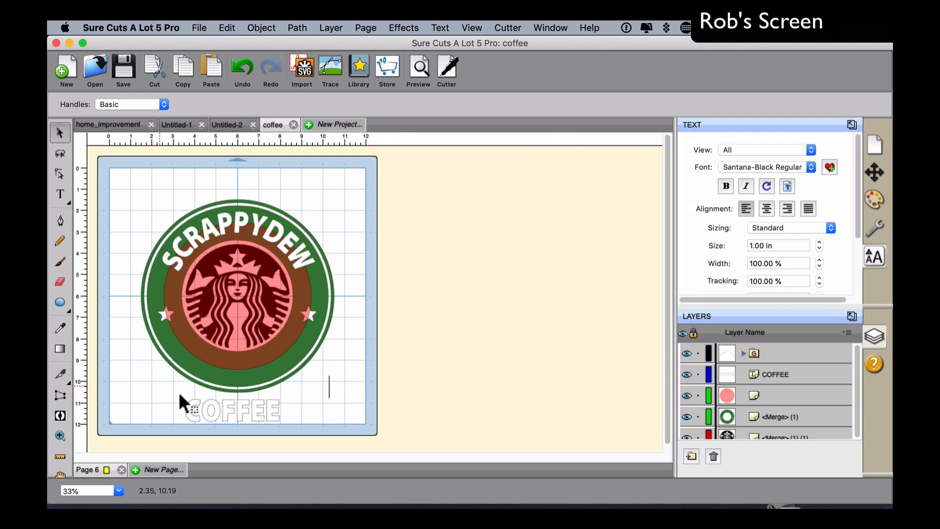
Run the Object On Path effect on the COFFEE text with the same translucent circle, with auto preview enabled
{"action": "left_click", "coordinate": [254, 413]}
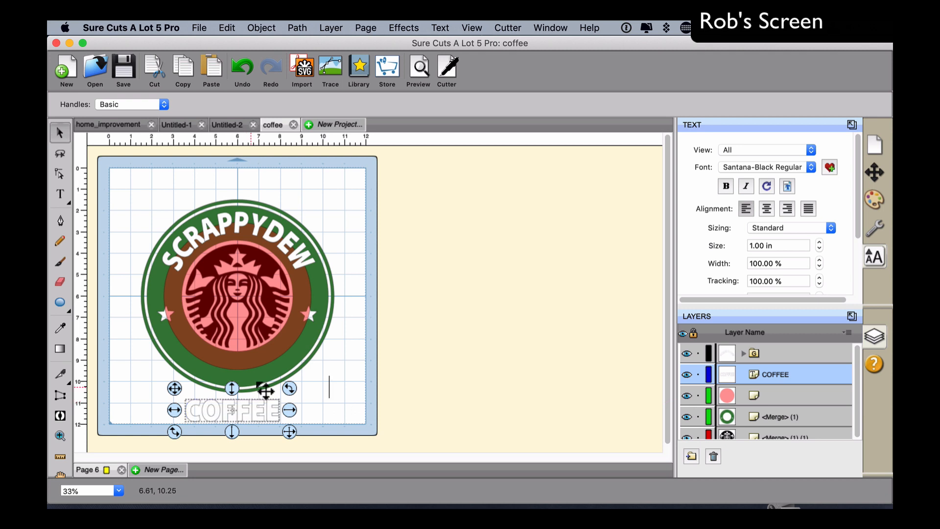
{"action": "left_click", "coordinate": [281, 360], "text": "shift"}
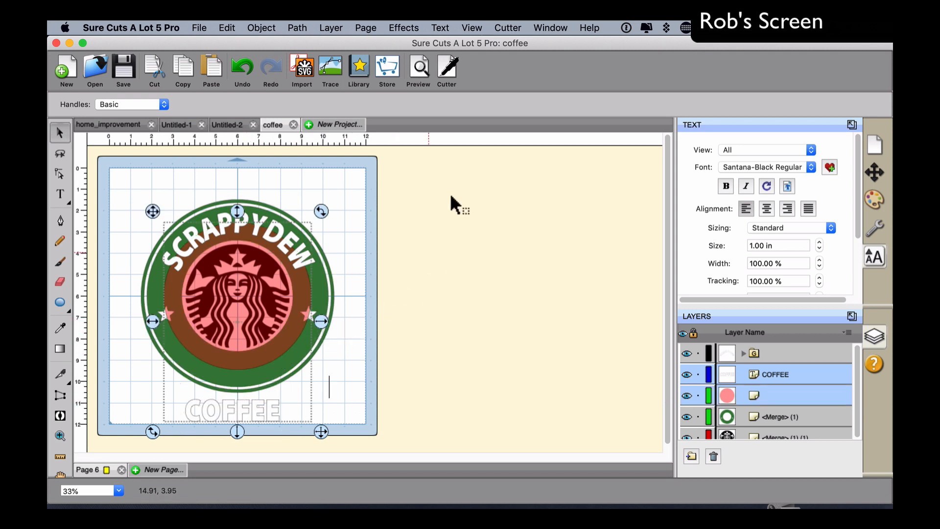
{"action": "left_click", "coordinate": [406, 25]}
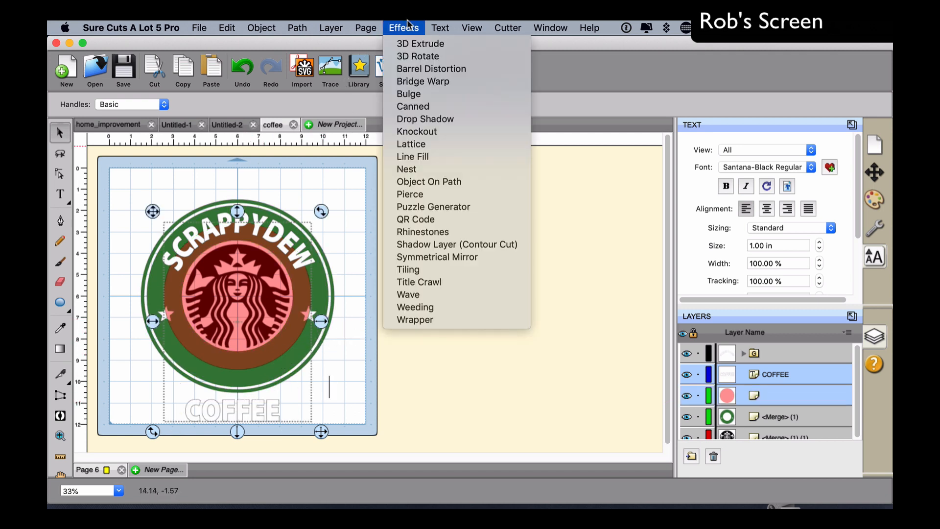
{"action": "left_click", "coordinate": [463, 185]}
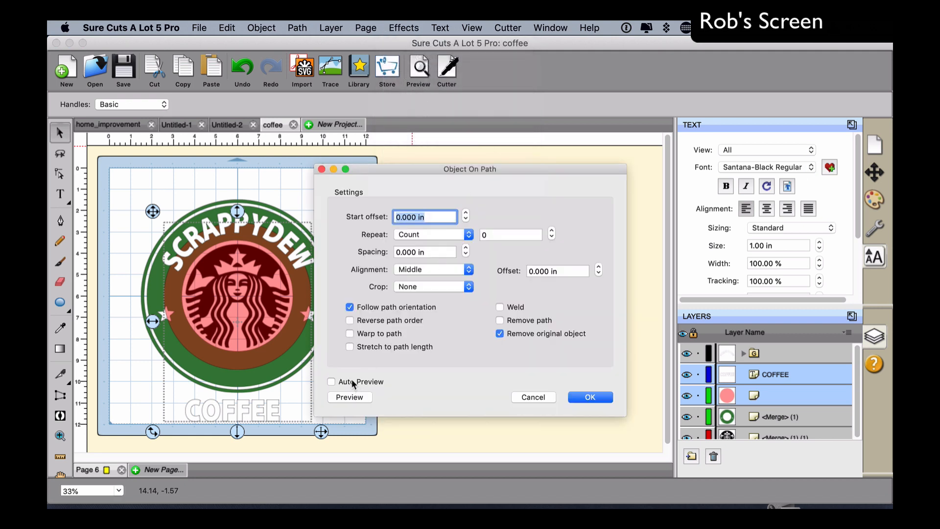
{"action": "left_click", "coordinate": [332, 382]}
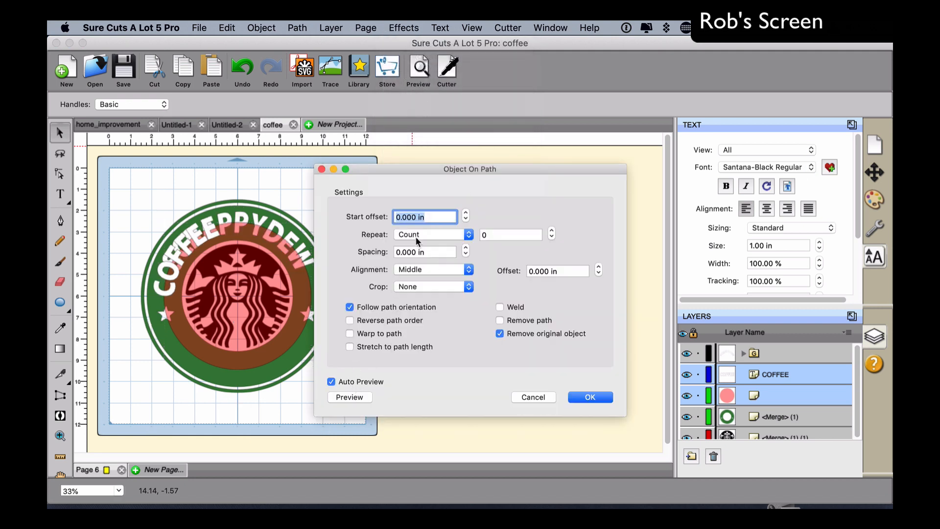
Set the COFFEE text's start offset to 5 in, test values up to 6.30 in, and bring it down to 4.05 in
{"action": "double_click", "coordinate": [401, 216]}
{"action": "type", "text": "5"}
{"action": "left_click", "coordinate": [514, 233]}
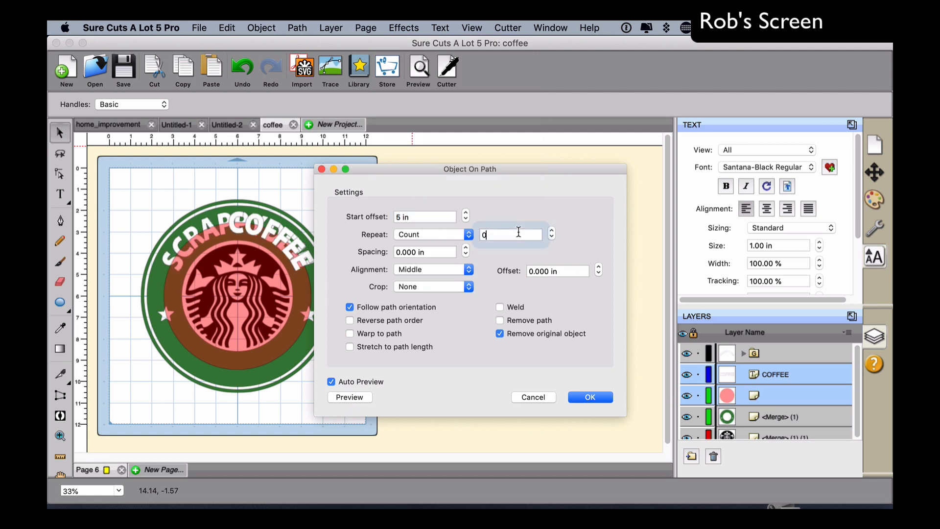
{"action": "left_click", "coordinate": [465, 212]}
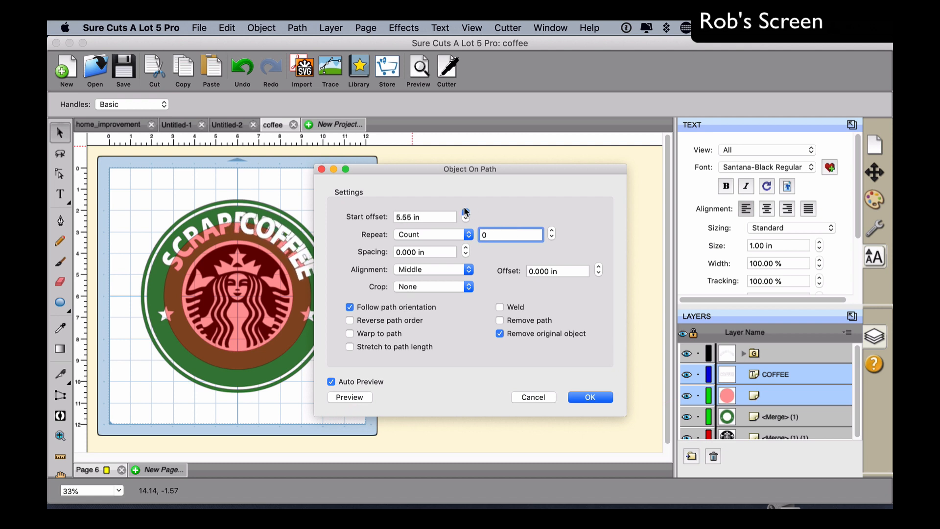
{"action": "left_click", "coordinate": [466, 212]}
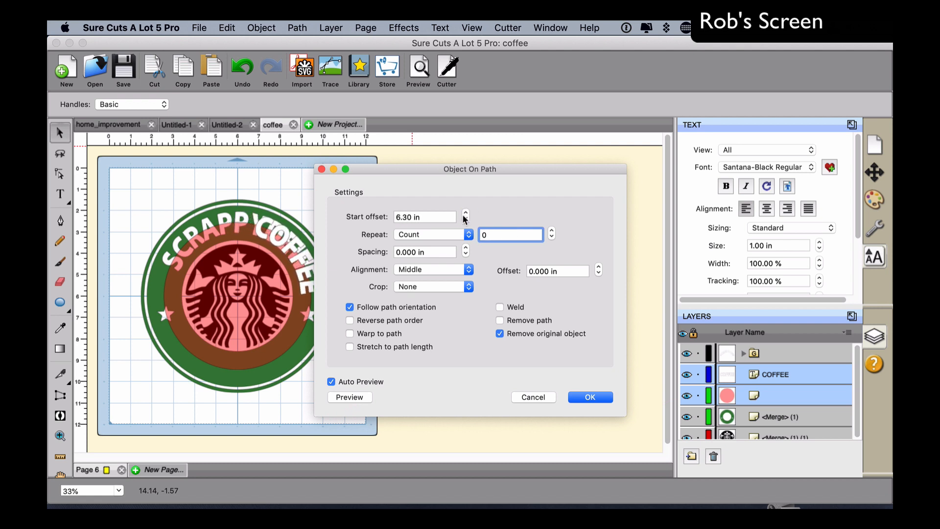
{"action": "left_click", "coordinate": [465, 219]}
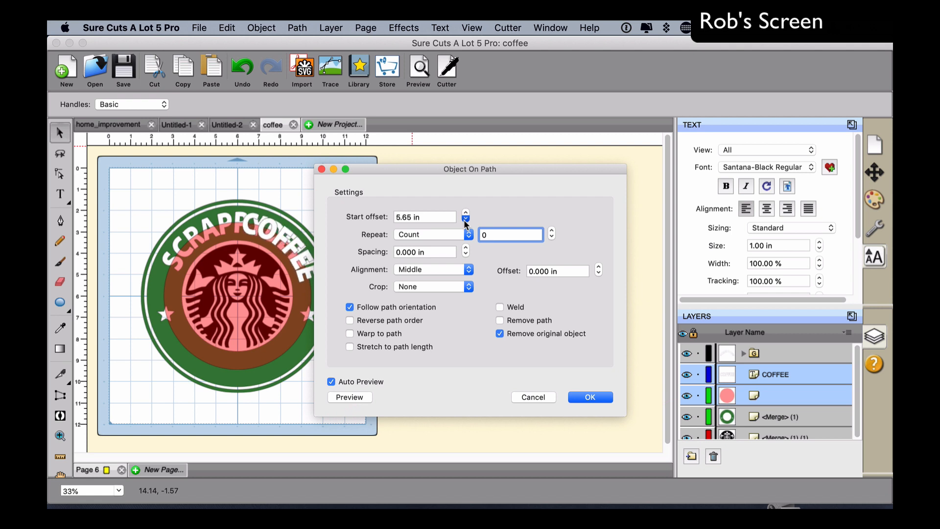
{"action": "left_click", "coordinate": [465, 219]}
{"action": "left_click_drag", "start_coordinate": [464, 220], "coordinate": [465, 220]}
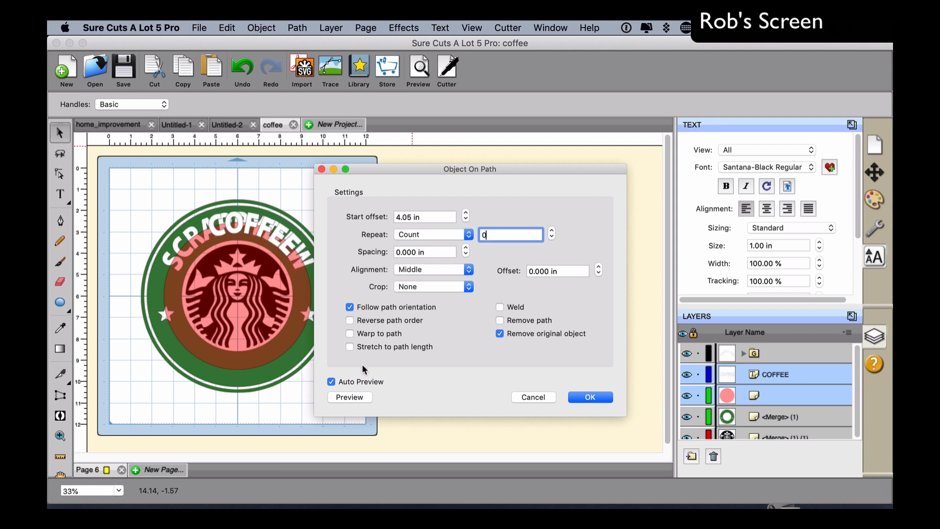
Reverse the path order for the COFFEE text, set its start offset to 3.10 in, and apply the Object On Path effect
{"action": "left_click", "coordinate": [350, 321]}
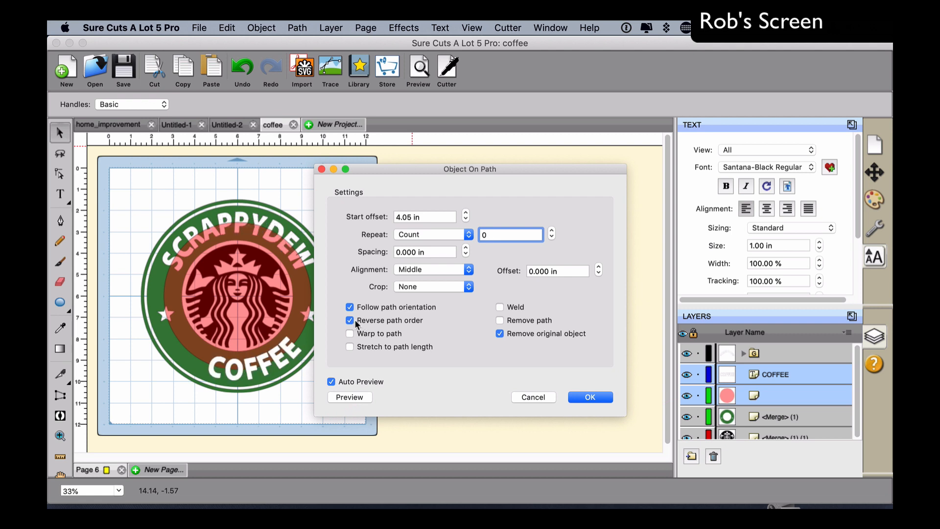
{"action": "left_click_drag", "start_coordinate": [465, 219], "coordinate": [465, 220]}
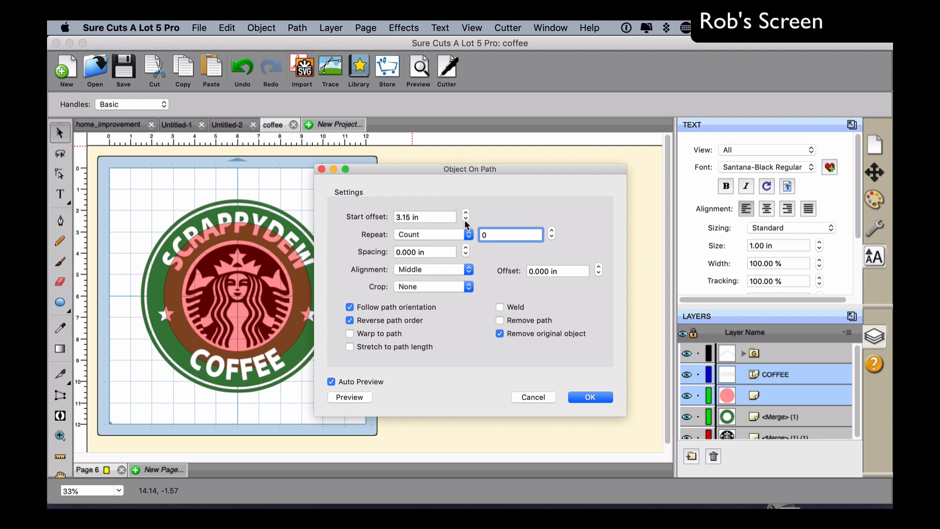
{"action": "left_click", "coordinate": [464, 220]}
{"action": "left_click", "coordinate": [464, 219]}
{"action": "left_click", "coordinate": [466, 213]}
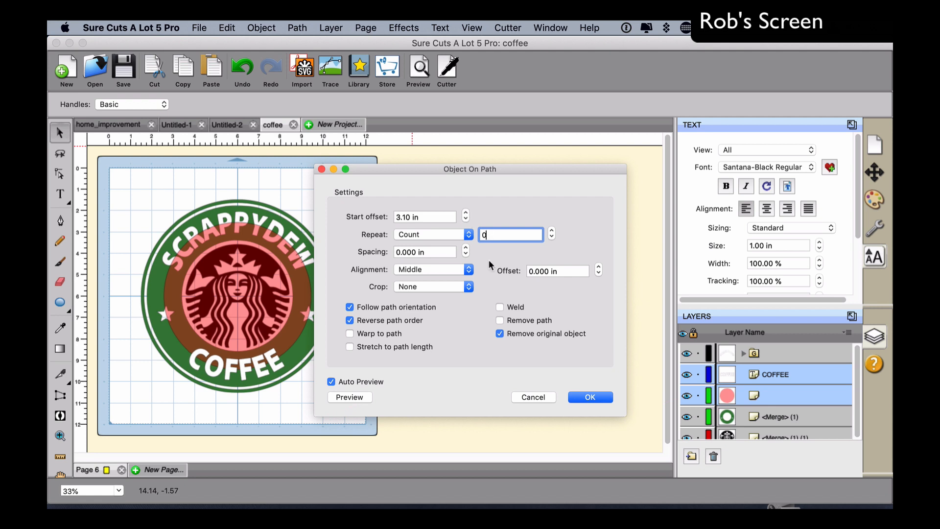
{"action": "left_click", "coordinate": [598, 400]}
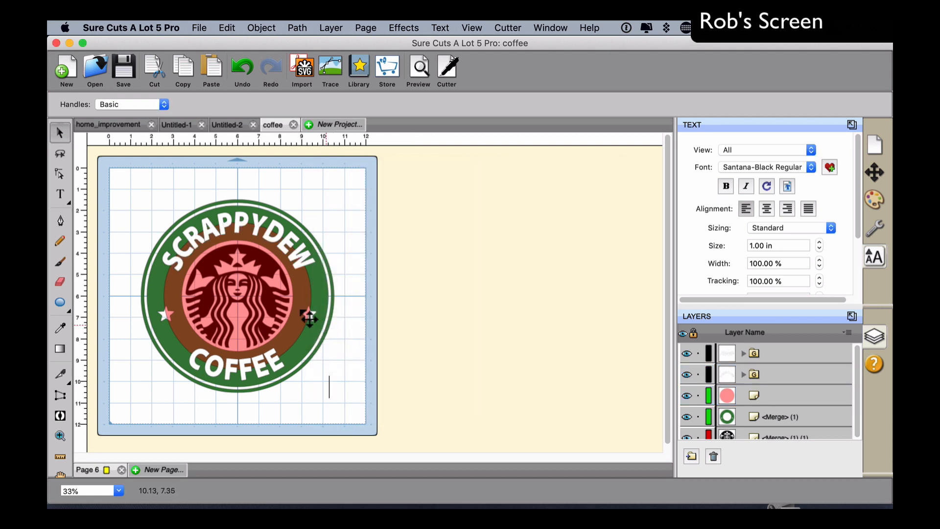
Pull the translucent red circle off the coffee logo and delete it
{"action": "left_click_drag", "start_coordinate": [300, 310], "coordinate": [631, 328]}
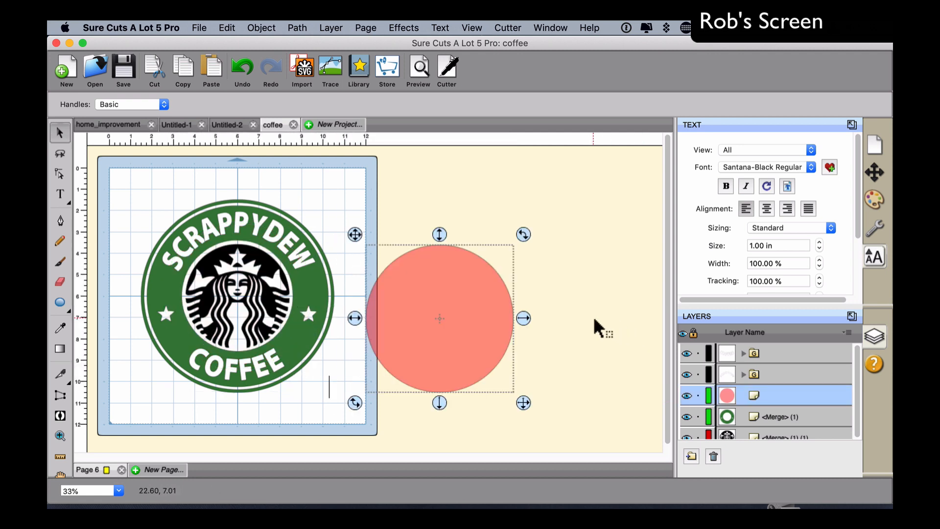
{"action": "key", "text": "Delete"}
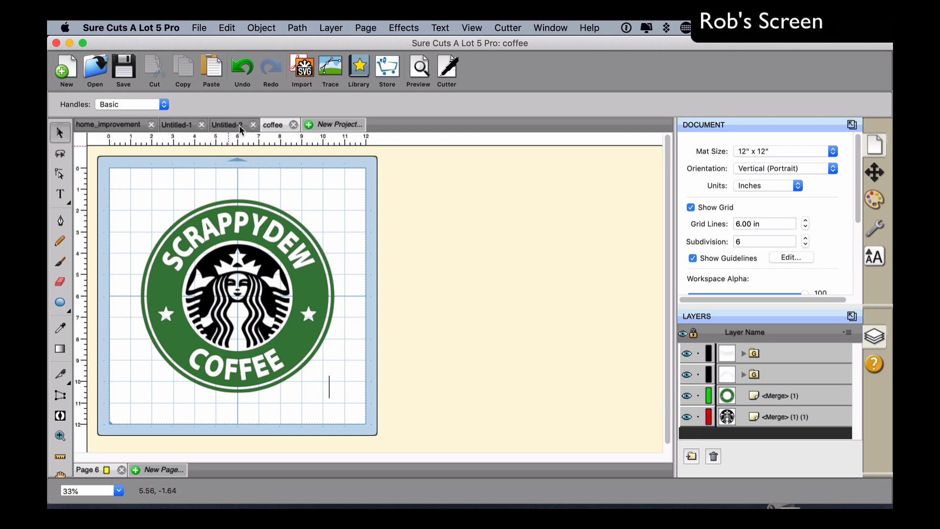
In the home_improvement project, add the text HOME below the existing lettering and enlarge it to about 5.03 x 1.93 in
{"action": "left_click", "coordinate": [103, 126]}
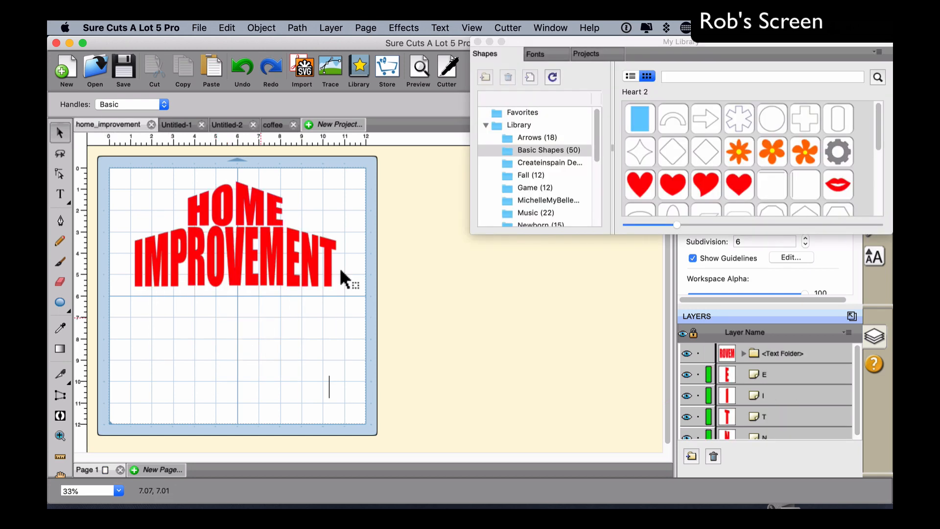
{"action": "left_click", "coordinate": [478, 42]}
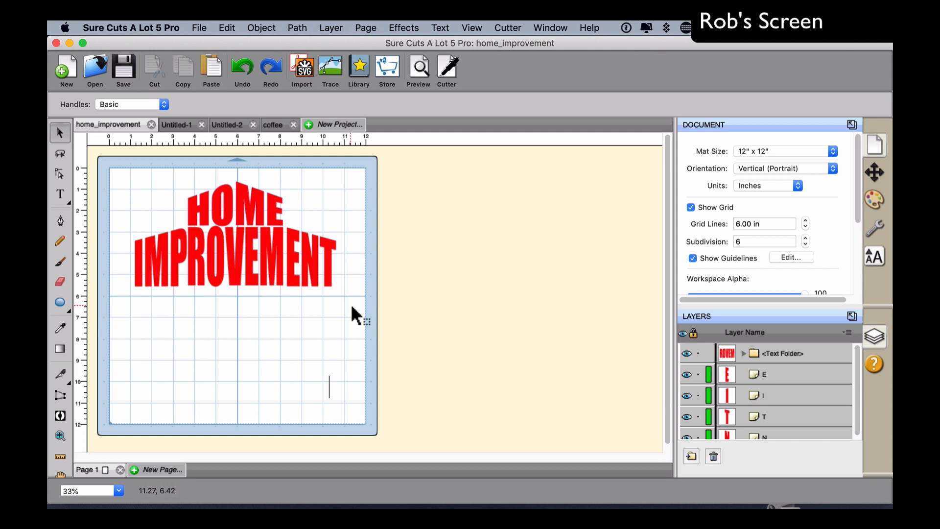
{"action": "left_click", "coordinate": [62, 195]}
{"action": "left_click", "coordinate": [185, 326]}
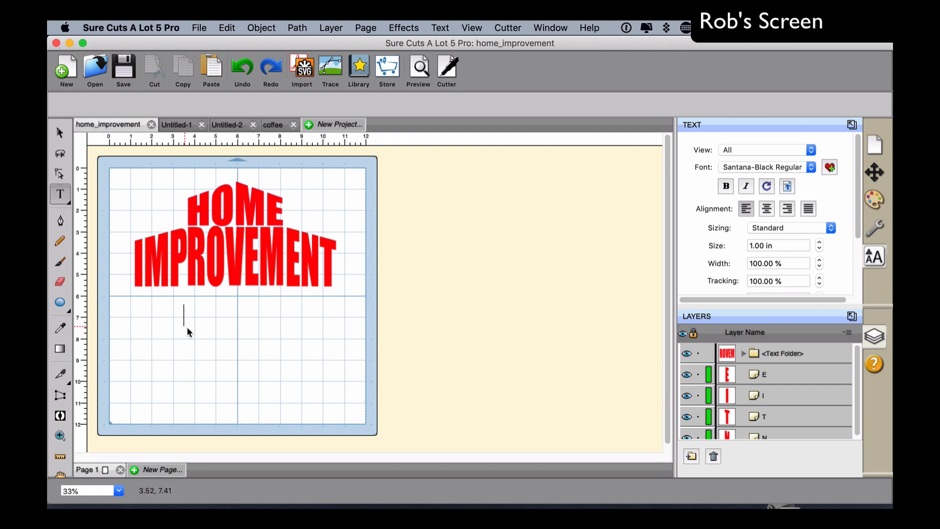
{"action": "left_click", "coordinate": [178, 331]}
{"action": "type", "text": "F"}
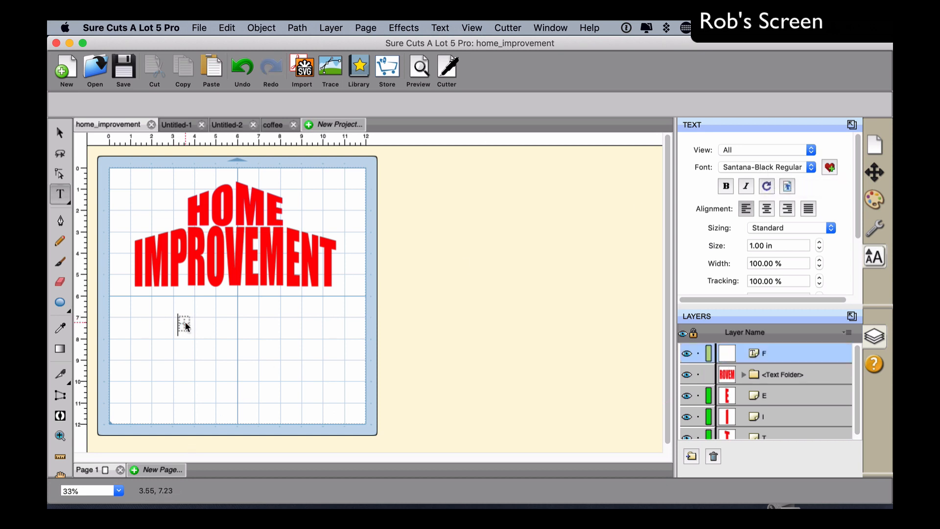
{"action": "type", "text": "OME"}
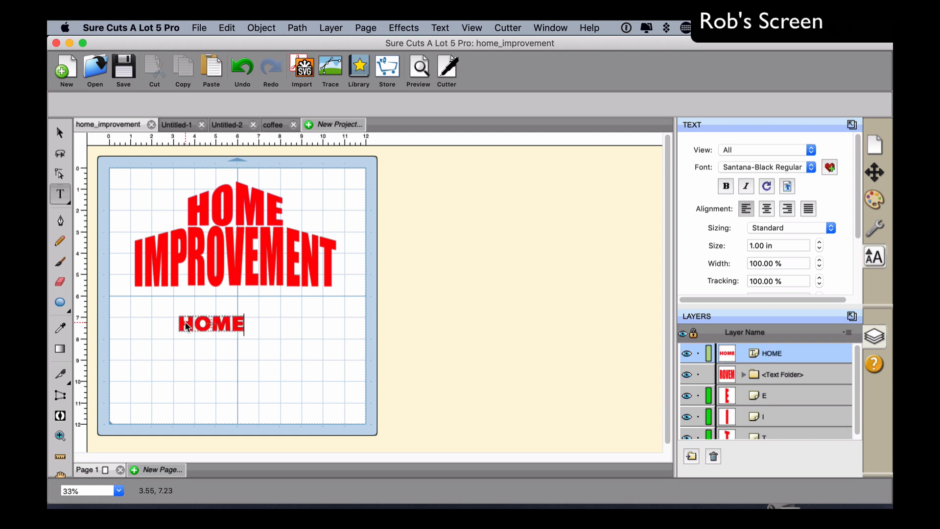
{"action": "left_click", "coordinate": [59, 132]}
{"action": "left_click_drag", "start_coordinate": [260, 343], "coordinate": [303, 370]}
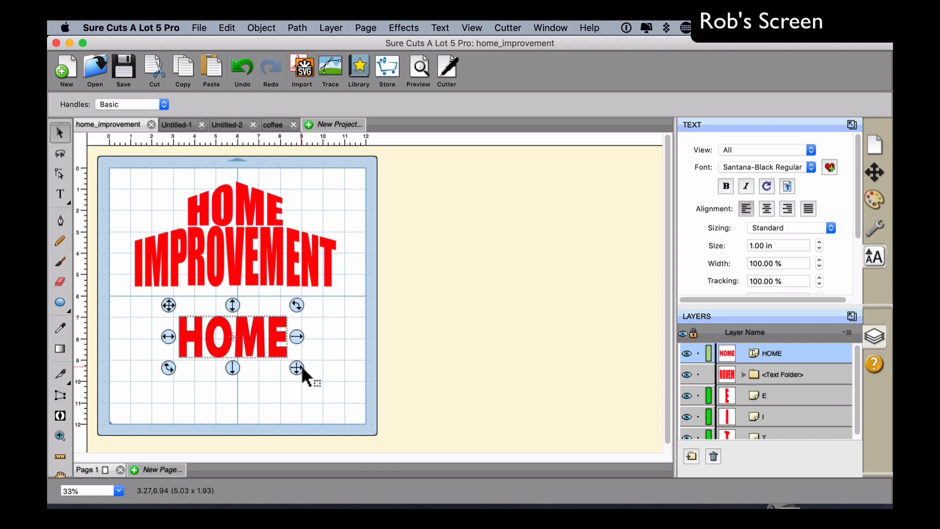
Run the Bridge Warp effect on the lower HOME text with straight warp and auto preview, and set the bottom offset to 0.00 in
{"action": "left_click", "coordinate": [405, 29]}
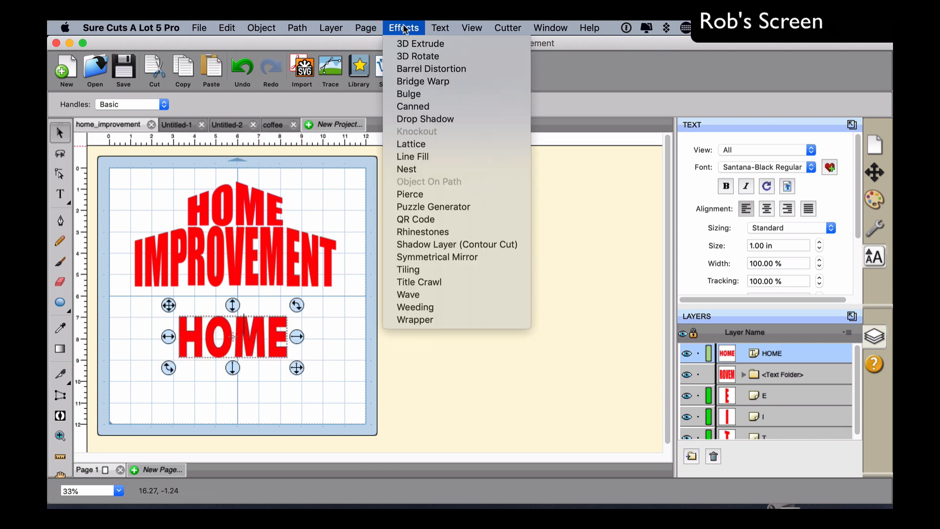
{"action": "left_click", "coordinate": [434, 83]}
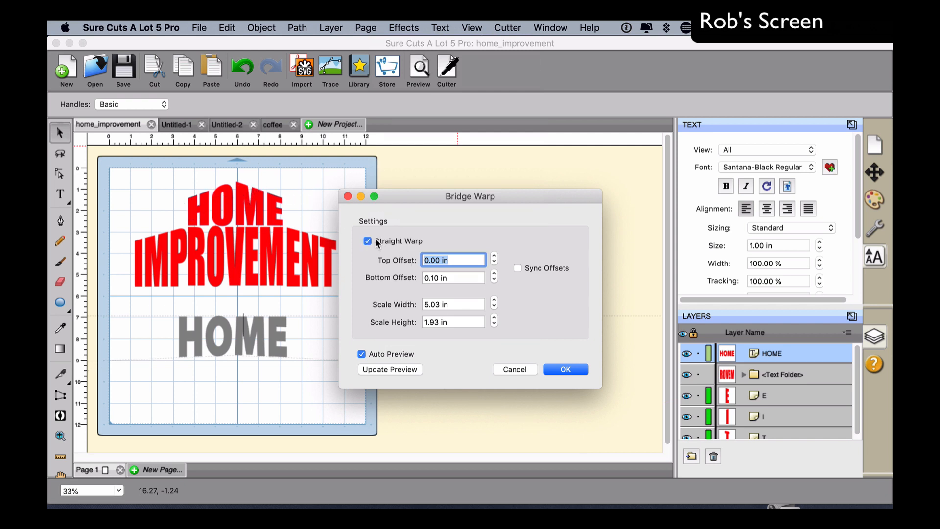
{"action": "left_click", "coordinate": [494, 280]}
{"action": "left_click", "coordinate": [494, 276]}
{"action": "left_click", "coordinate": [493, 276]}
{"action": "left_click", "coordinate": [494, 275]}
{"action": "left_click", "coordinate": [495, 280]}
{"action": "left_click", "coordinate": [494, 280]}
{"action": "left_click", "coordinate": [495, 281]}
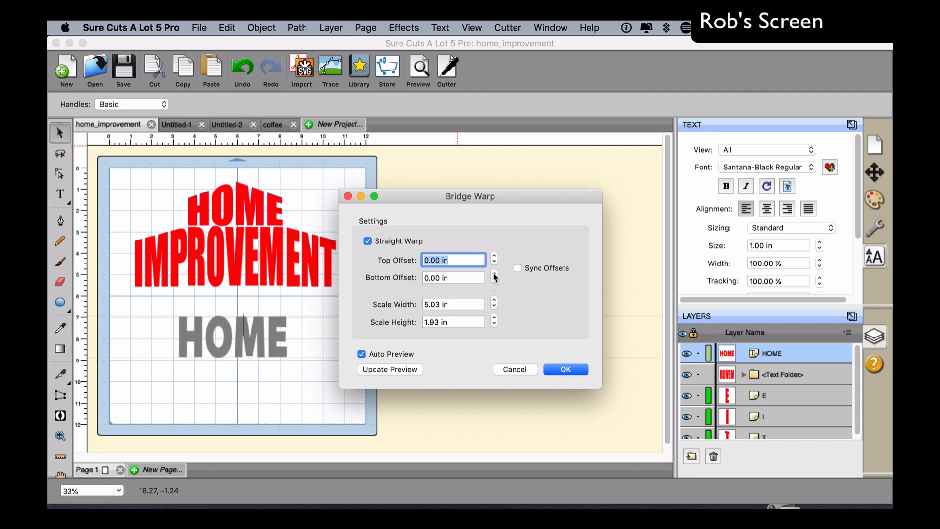
{"action": "left_click", "coordinate": [494, 275]}
{"action": "left_click", "coordinate": [494, 279]}
{"action": "left_click", "coordinate": [494, 274]}
{"action": "left_click", "coordinate": [494, 278]}
Set the lower HOME text's top offset to about 0.70 in and apply the Bridge Warp effect
{"action": "left_click", "coordinate": [495, 257]}
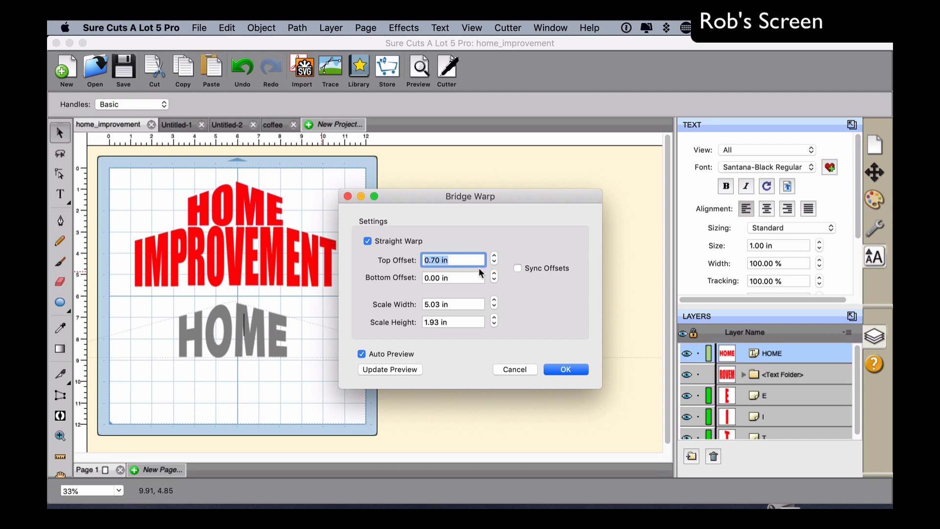
{"action": "left_click", "coordinate": [494, 264]}
{"action": "left_click", "coordinate": [562, 371]}
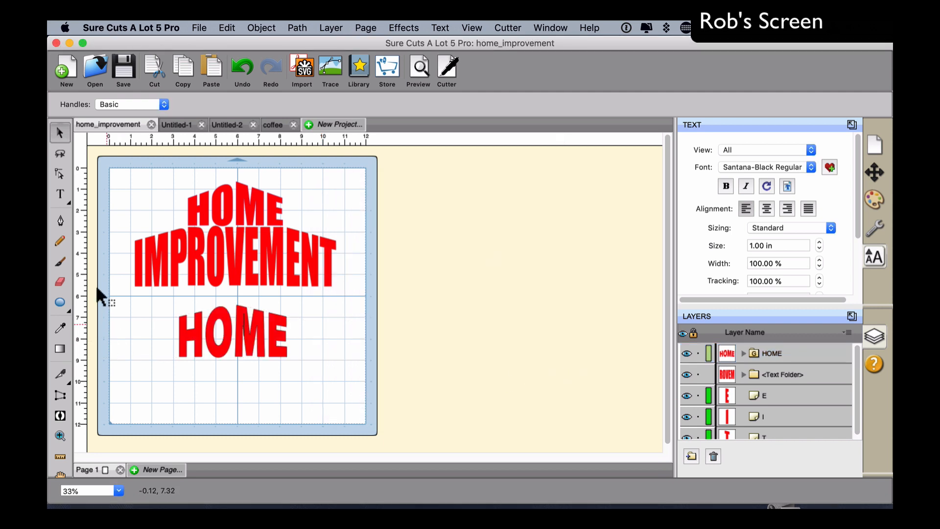
Add the text IMPROVEMENT directly below the lower HOME and stretch it to roughly the width of the upper IMPROVEMENT, making it taller
{"action": "left_click", "coordinate": [60, 198]}
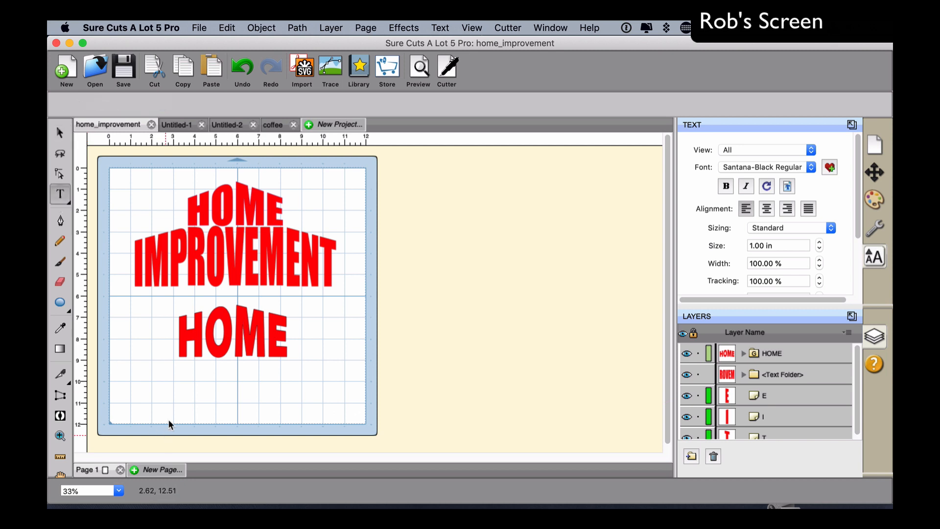
{"action": "left_click", "coordinate": [140, 385]}
{"action": "type", "text": "I"}
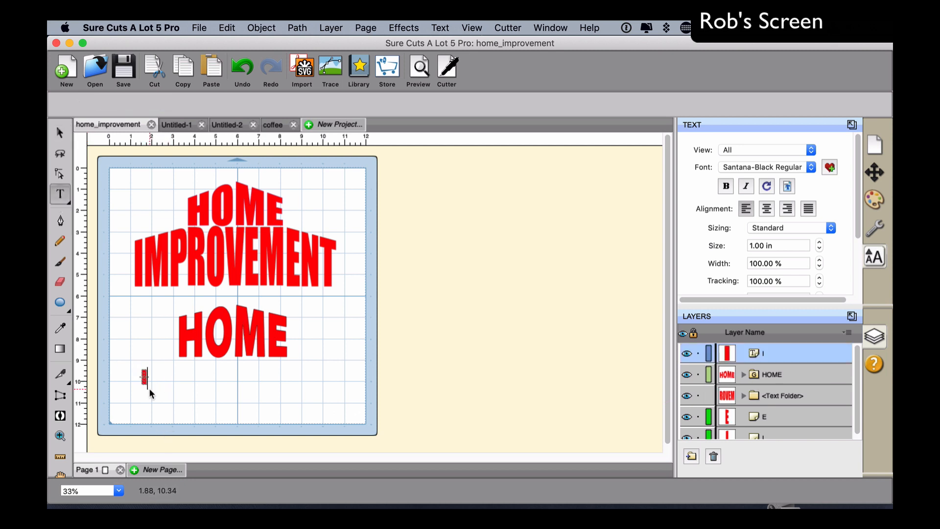
{"action": "type", "text": "MPROVEMENT"}
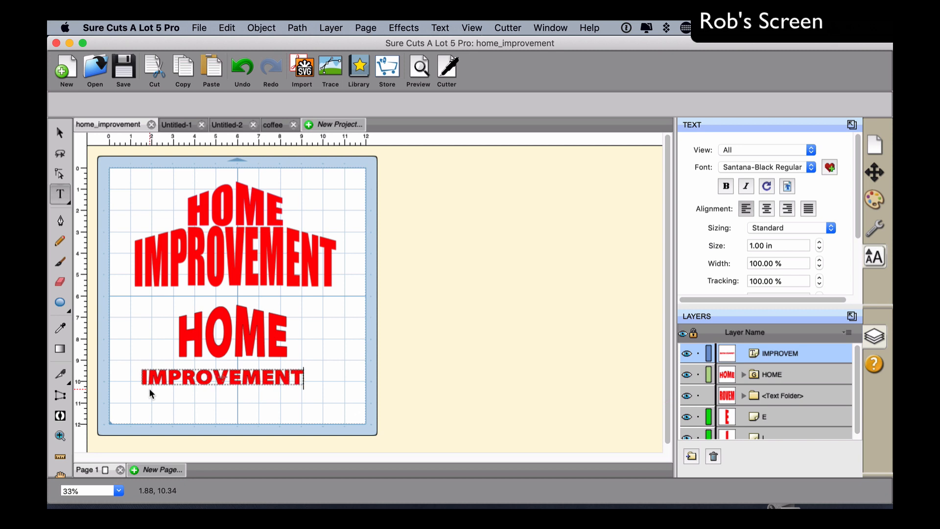
{"action": "left_click", "coordinate": [59, 133]}
{"action": "left_click_drag", "start_coordinate": [318, 407], "coordinate": [300, 393]}
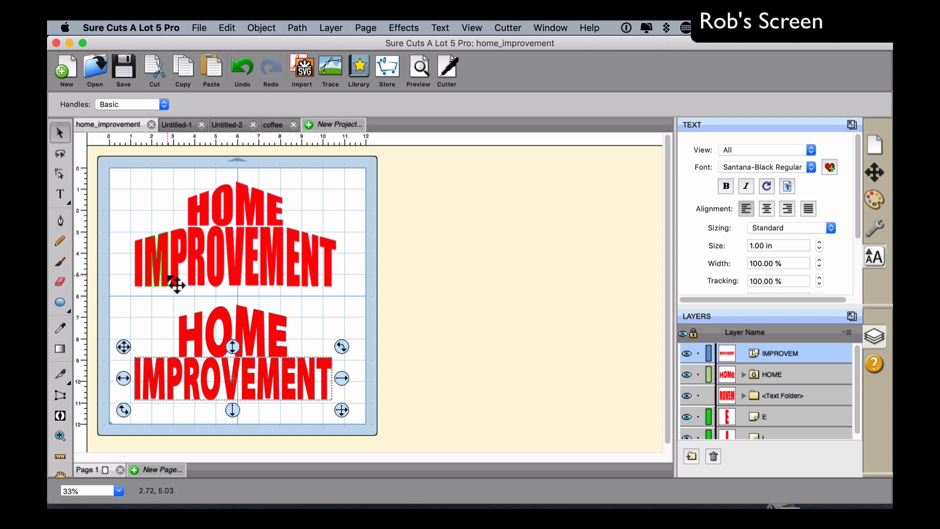
{"action": "left_click", "coordinate": [236, 406]}
{"action": "left_click_drag", "start_coordinate": [236, 415], "coordinate": [233, 412]}
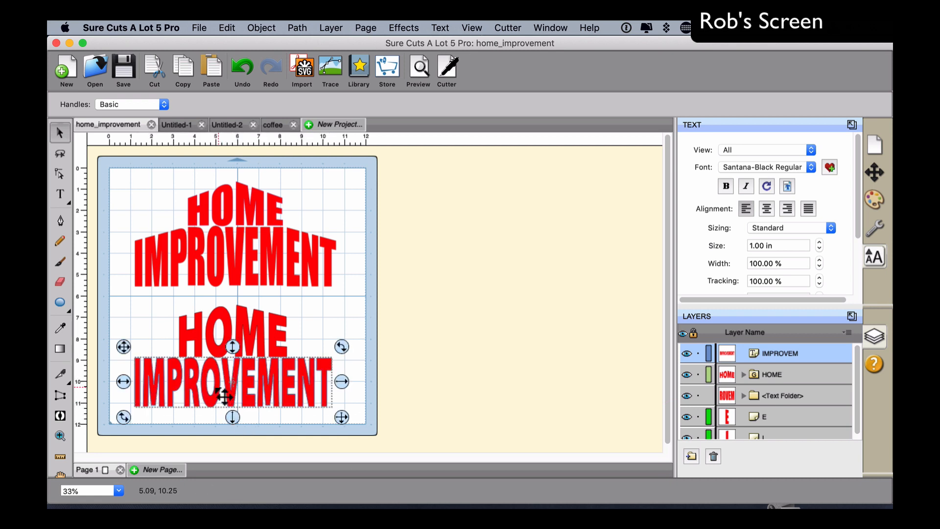
Ungroup the lower IMPROVEMENT text and copy its middle letters R, O, V, E and M, leaving nothing selected
{"action": "right_click", "coordinate": [183, 376]}
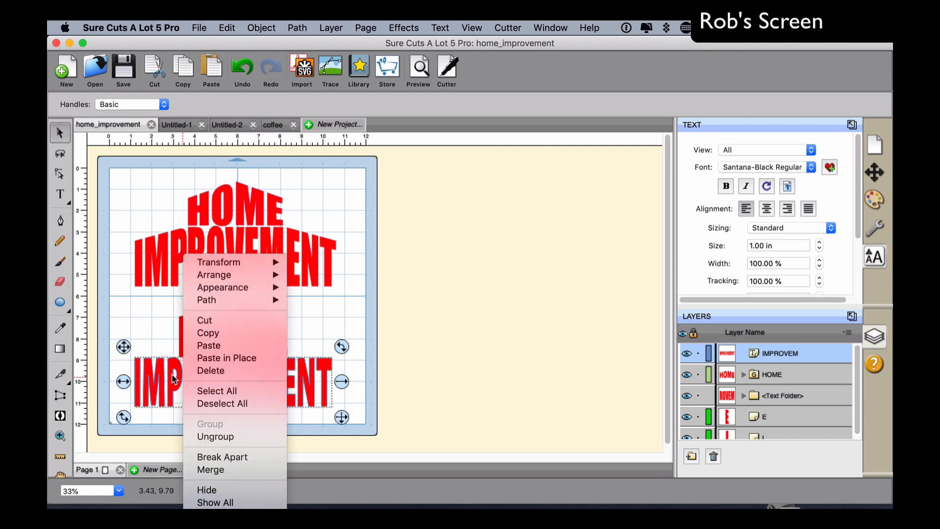
{"action": "left_click", "coordinate": [217, 436]}
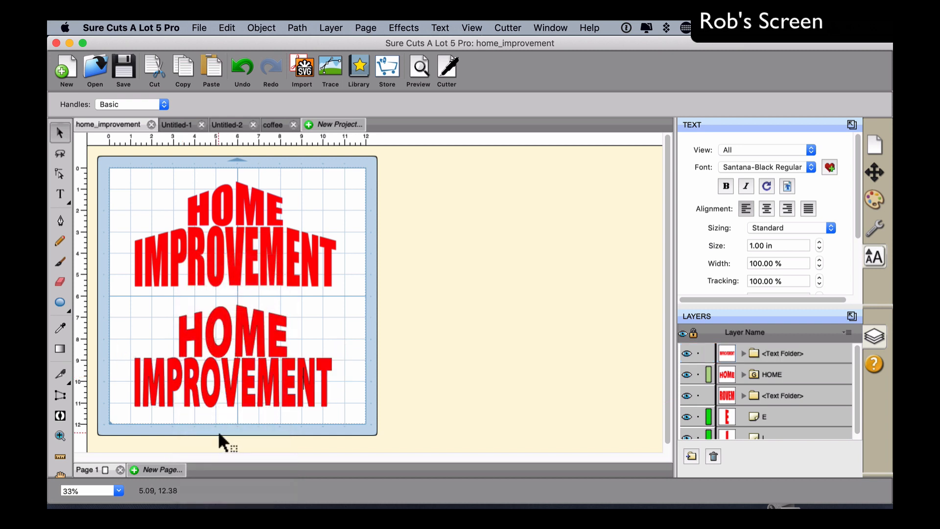
{"action": "left_click", "coordinate": [184, 392]}
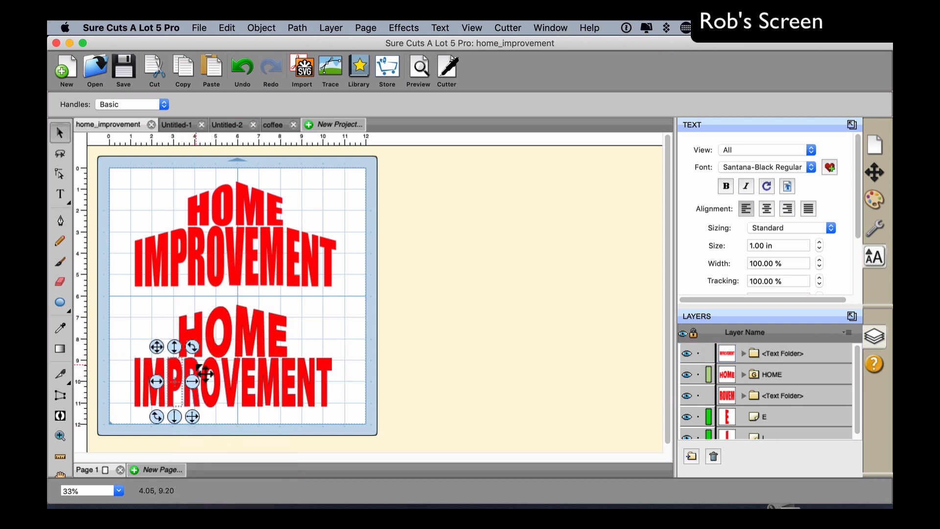
{"action": "left_click", "coordinate": [199, 375]}
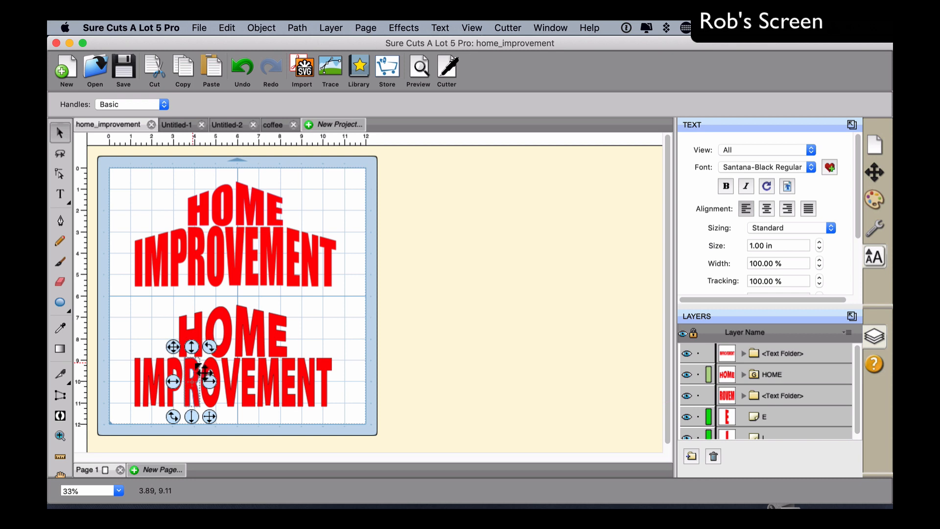
{"action": "left_click", "coordinate": [223, 376], "text": "shift"}
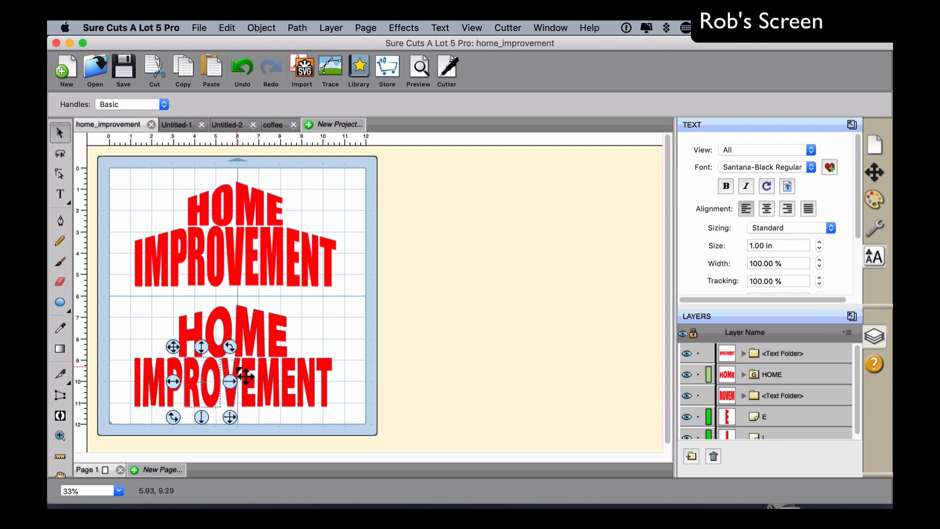
{"action": "left_click", "coordinate": [241, 377], "text": "shift"}
{"action": "left_click", "coordinate": [256, 378], "text": "shift"}
{"action": "left_click", "coordinate": [274, 379], "text": "shift"}
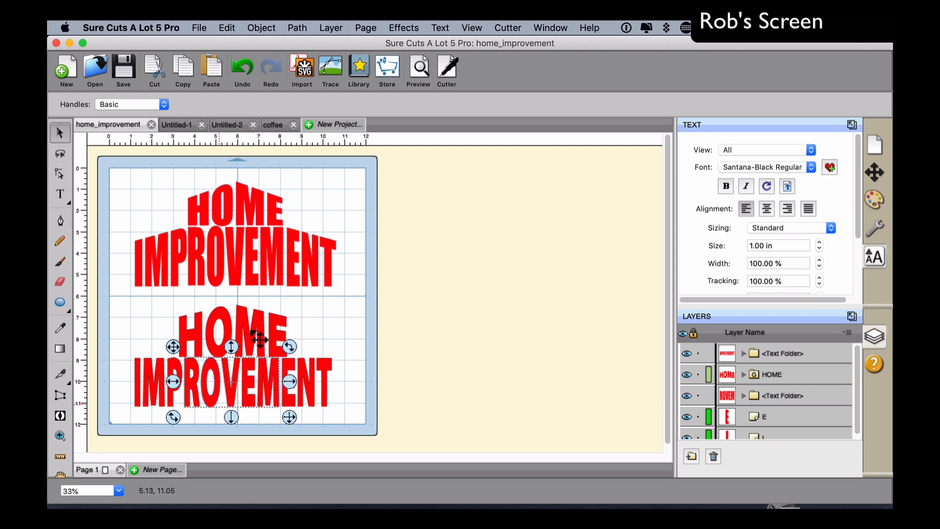
{"action": "left_click", "coordinate": [181, 72]}
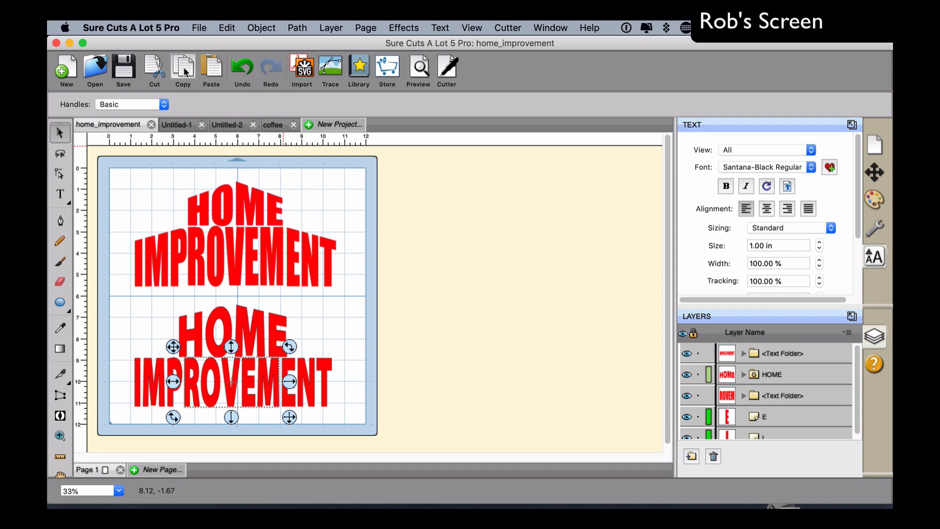
{"action": "left_click", "coordinate": [430, 426]}
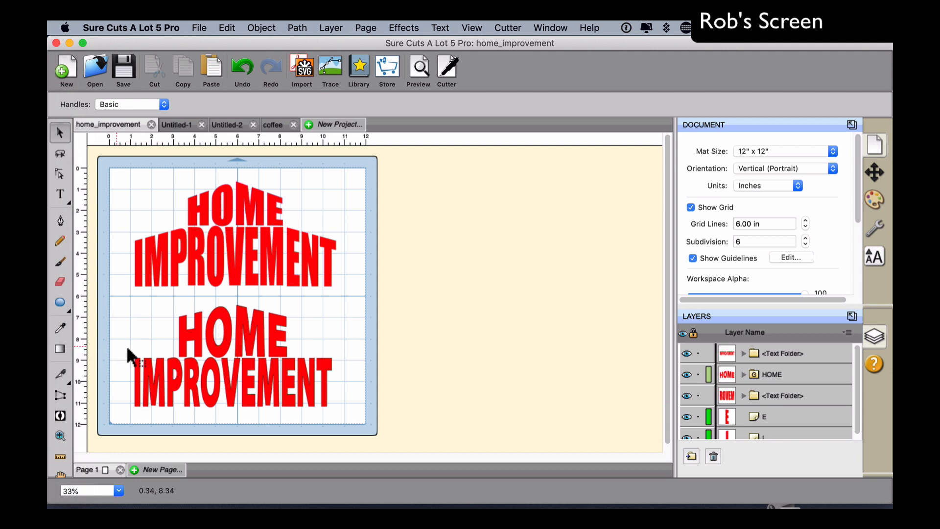
Apply the Bridge Warp effect to the lower IMPROVEMENT text with a 1.00 in top offset, 0.00 in bottom offset and straight warp
{"action": "left_click_drag", "start_coordinate": [127, 348], "coordinate": [421, 433]}
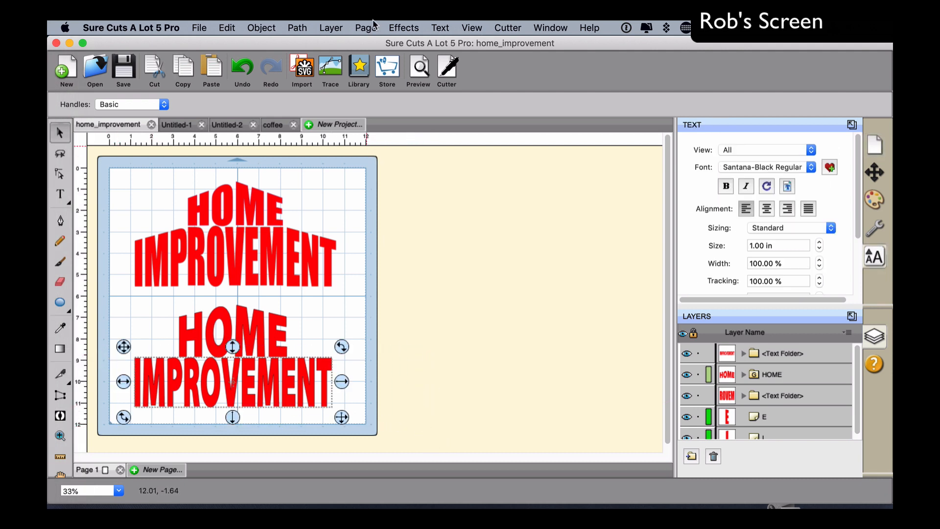
{"action": "left_click", "coordinate": [405, 28]}
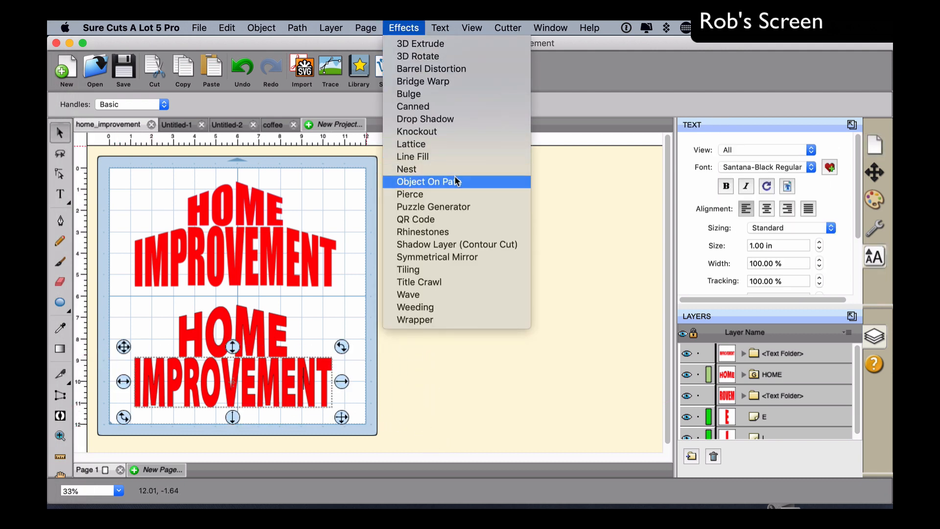
{"action": "left_click", "coordinate": [452, 81]}
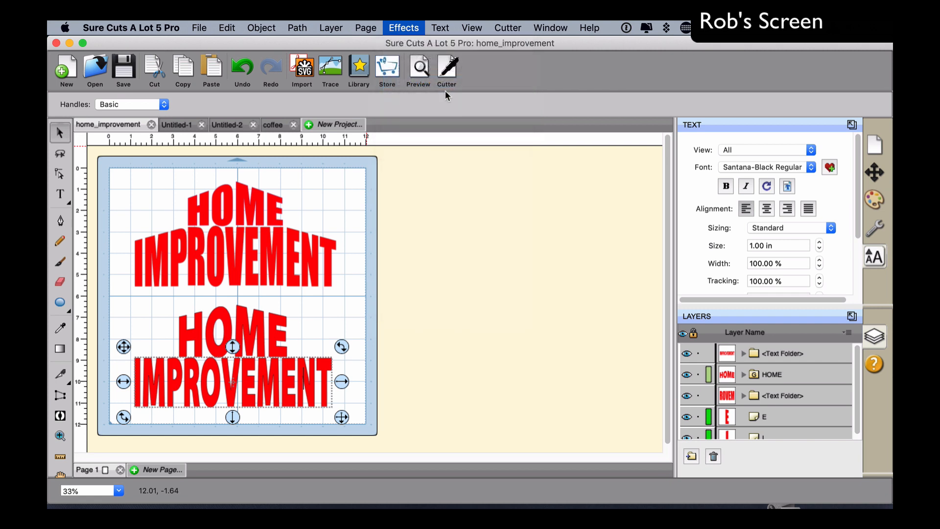
{"action": "left_click", "coordinate": [494, 280]}
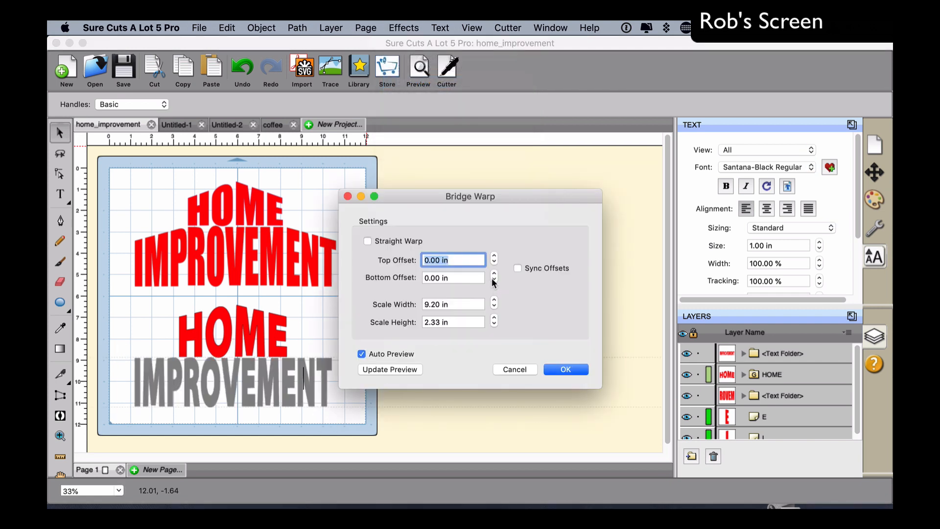
{"action": "left_click", "coordinate": [494, 256]}
{"action": "left_click", "coordinate": [494, 256]}
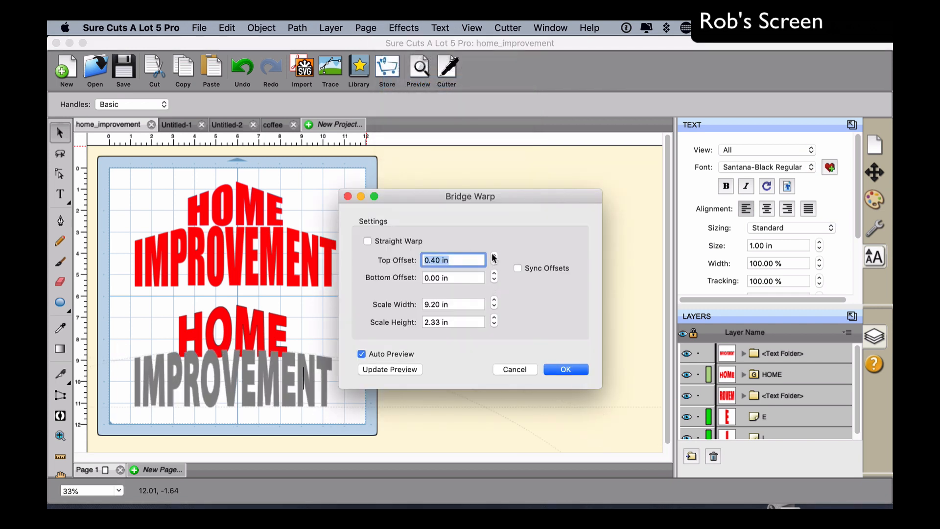
{"action": "left_click", "coordinate": [494, 256]}
{"action": "left_click", "coordinate": [495, 256]}
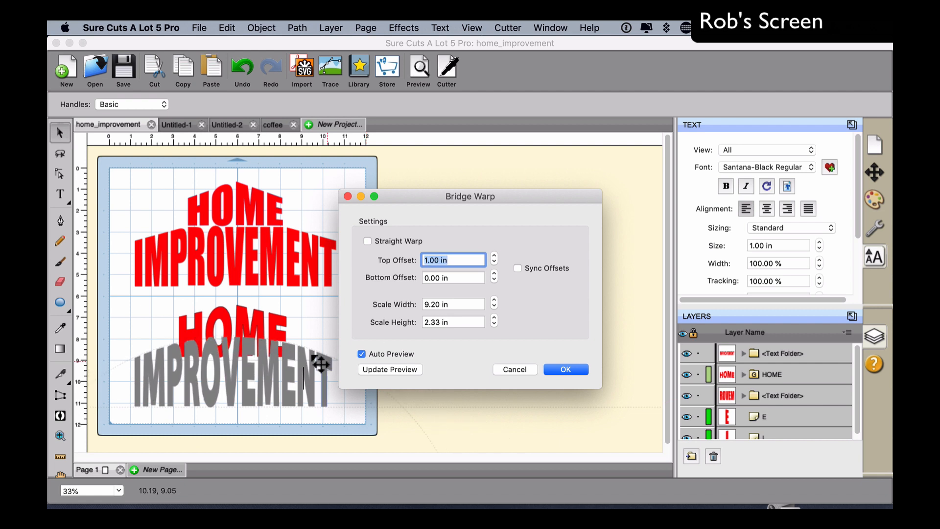
{"action": "left_click", "coordinate": [376, 241]}
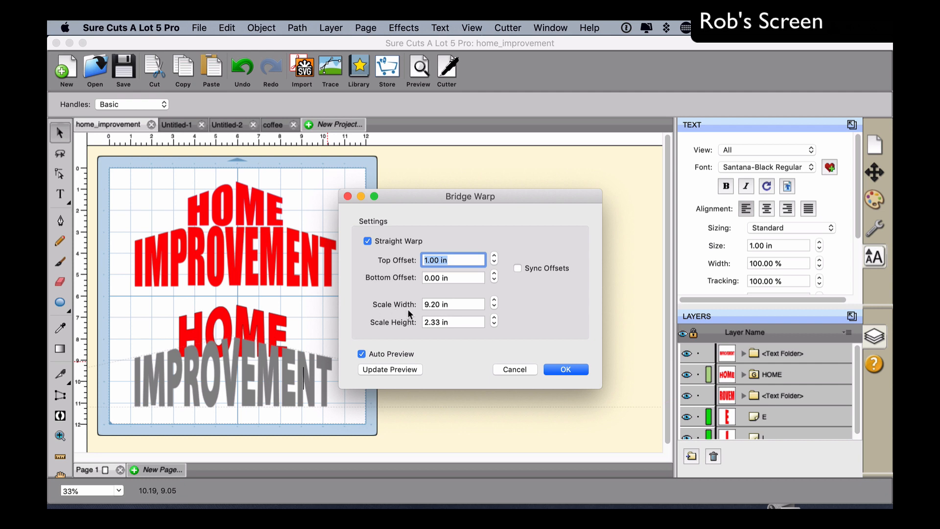
{"action": "left_click", "coordinate": [567, 369]}
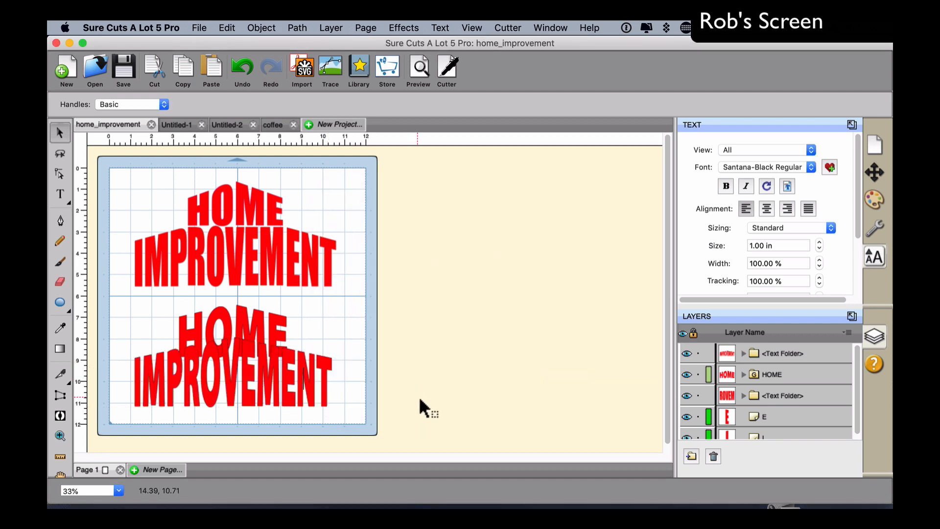
Delete the warped middle letters R, O, V, E and M from the lower IMPROVEMENT text
{"action": "left_click", "coordinate": [188, 380]}
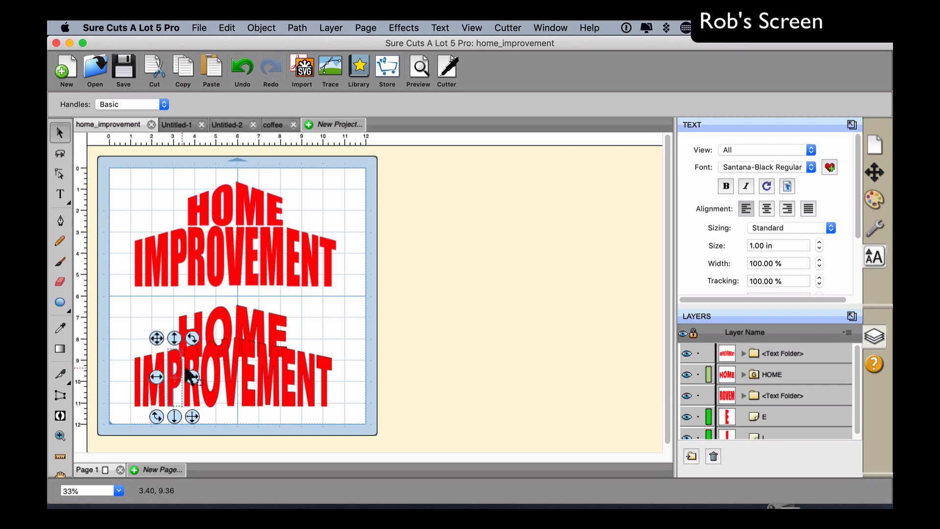
{"action": "left_click", "coordinate": [192, 374]}
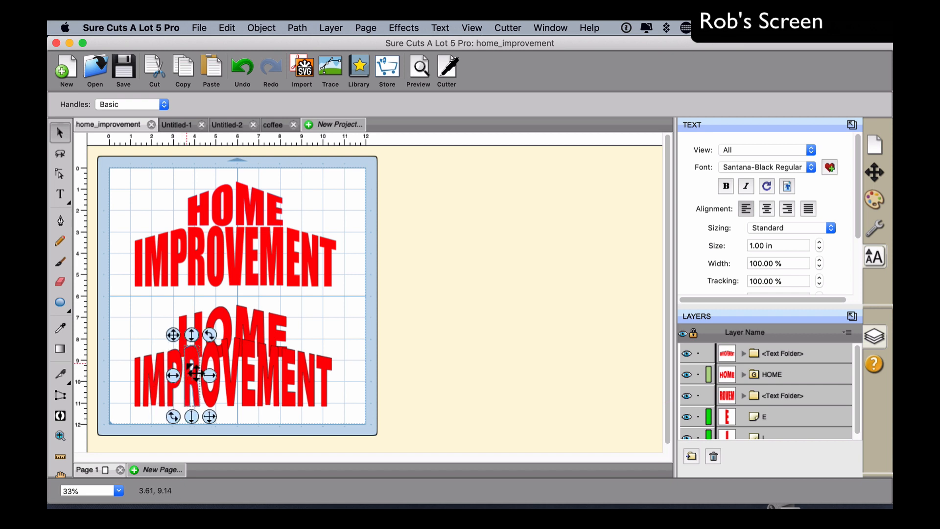
{"action": "key", "text": "Delete"}
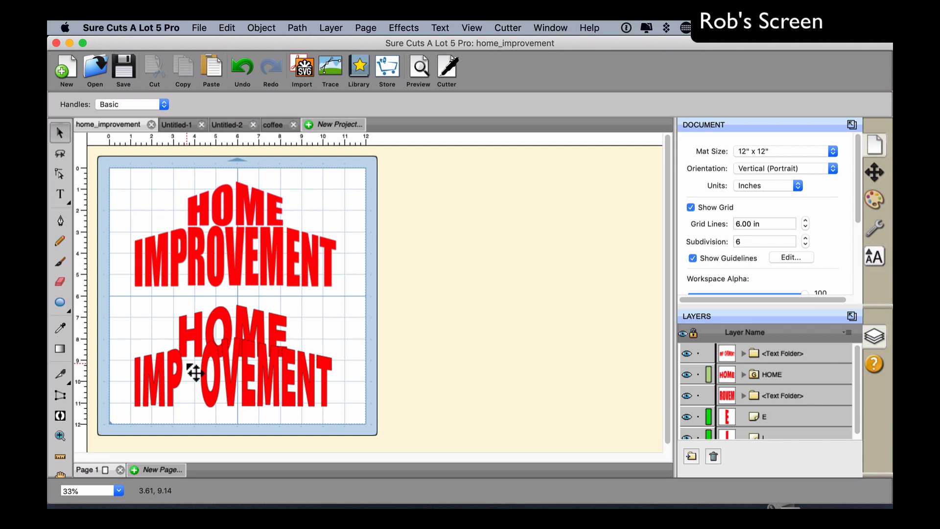
{"action": "left_click", "coordinate": [222, 362]}
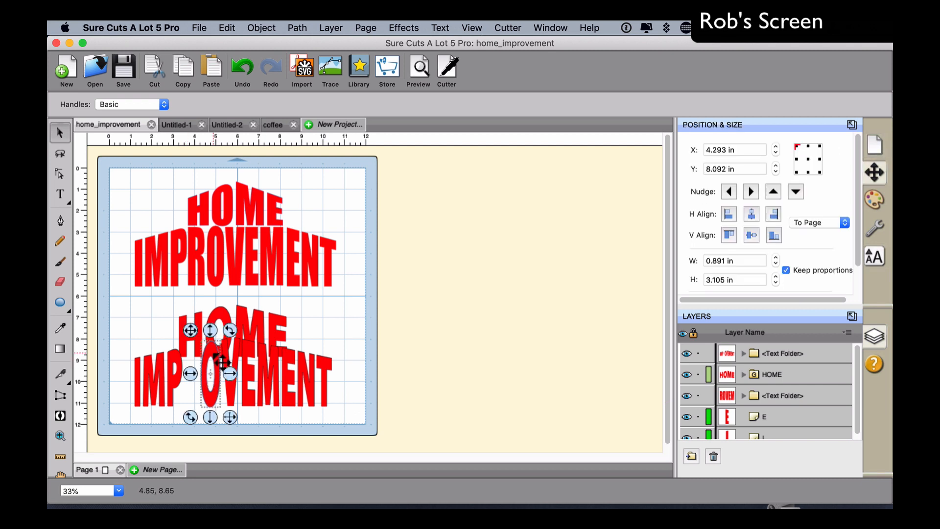
{"action": "key", "text": "Delete"}
{"action": "left_click", "coordinate": [234, 371]}
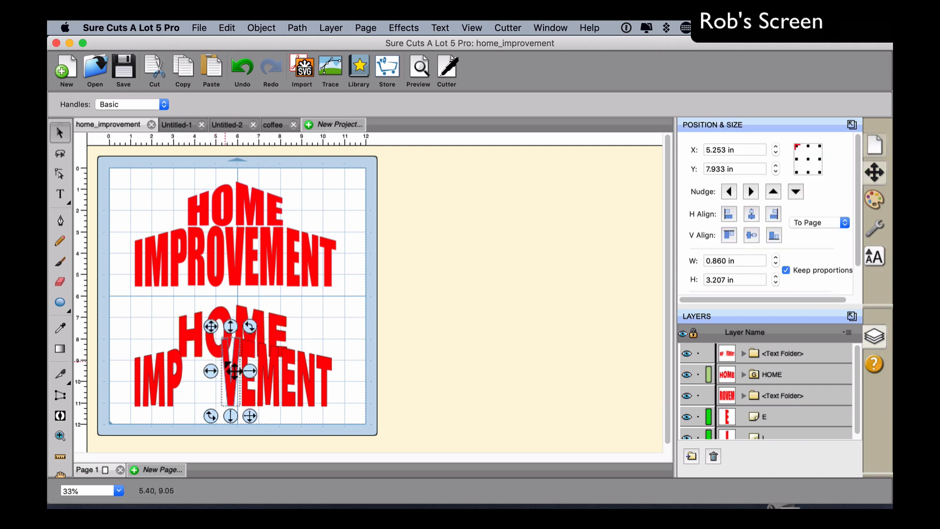
{"action": "key", "text": "Delete"}
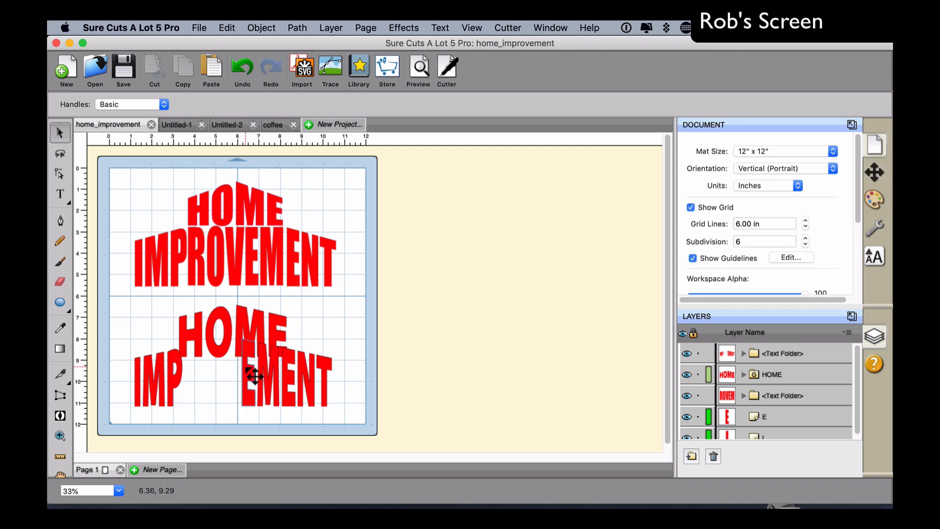
{"action": "left_click", "coordinate": [247, 370]}
{"action": "key", "text": "Delete"}
{"action": "left_click", "coordinate": [265, 378]}
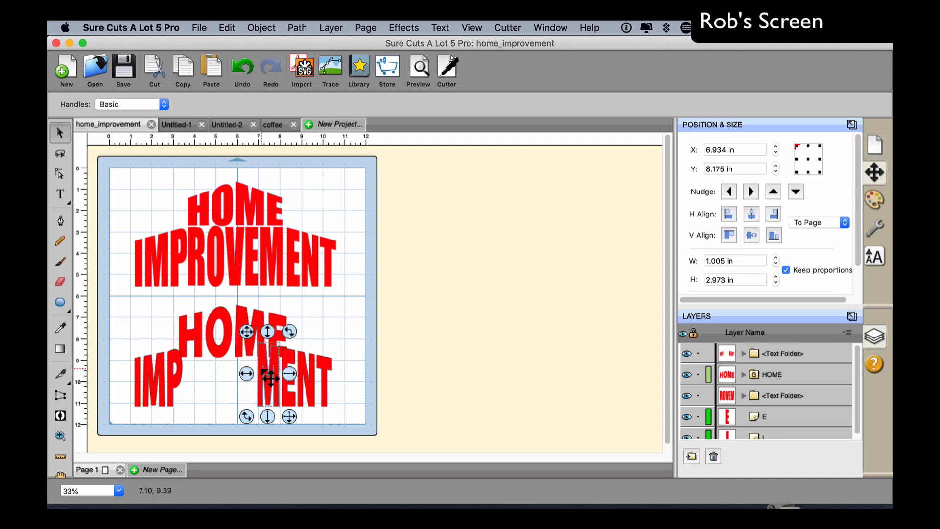
{"action": "key", "text": "Delete"}
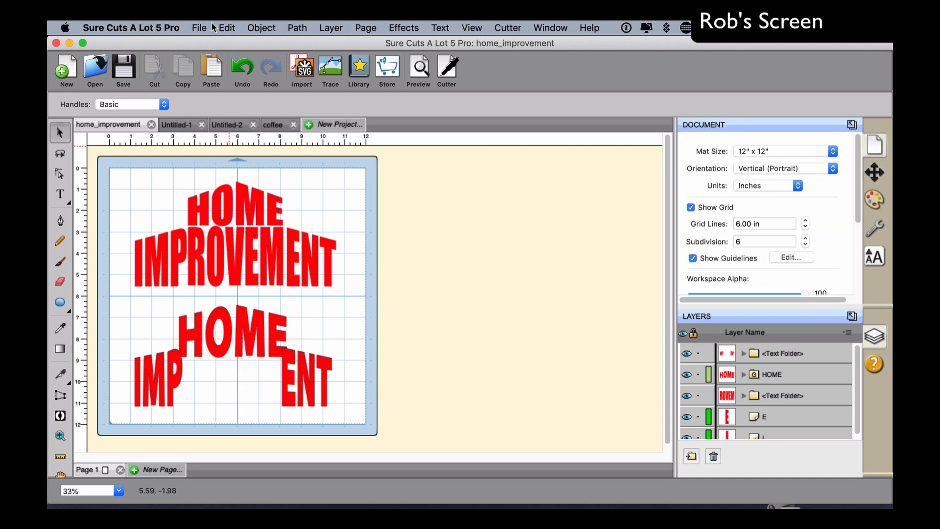
Paste the copied unwarped letters R, O, V, E and M in place in the lower IMPROVEMENT and deselect them
{"action": "left_click", "coordinate": [227, 28]}
{"action": "left_click", "coordinate": [256, 115]}
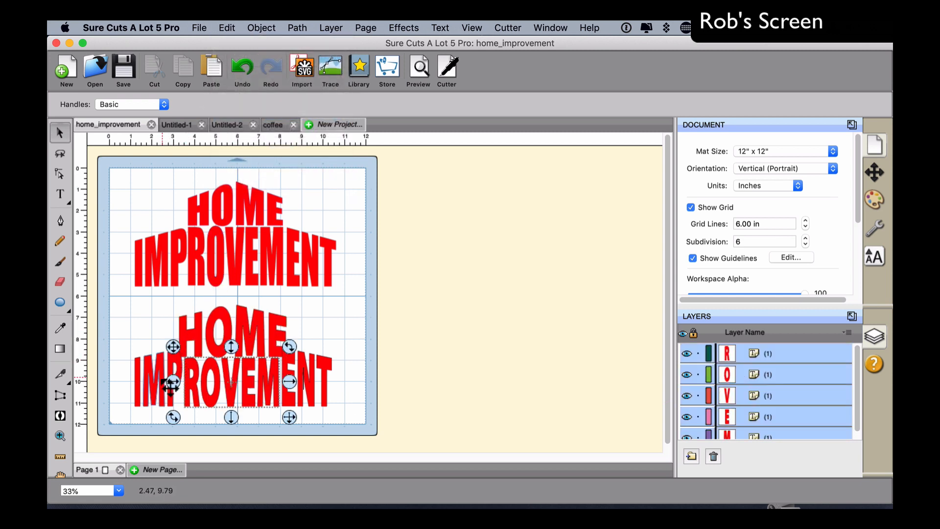
{"action": "left_click", "coordinate": [127, 350]}
Using Advanced handles, reduce the height of the warped IMP letters in the lower IMPROVEMENT from their upper edge to about 2.29 in
{"action": "left_click_drag", "start_coordinate": [118, 339], "coordinate": [187, 415]}
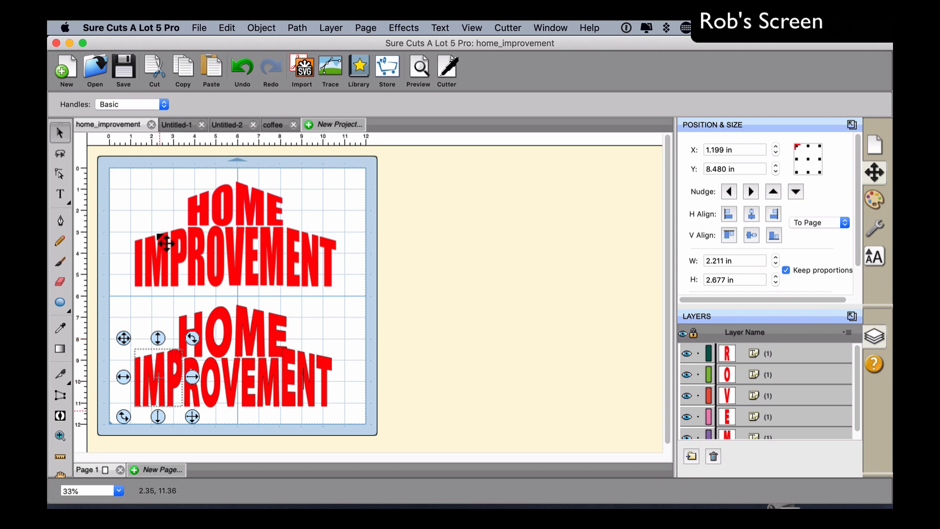
{"action": "left_click", "coordinate": [130, 105]}
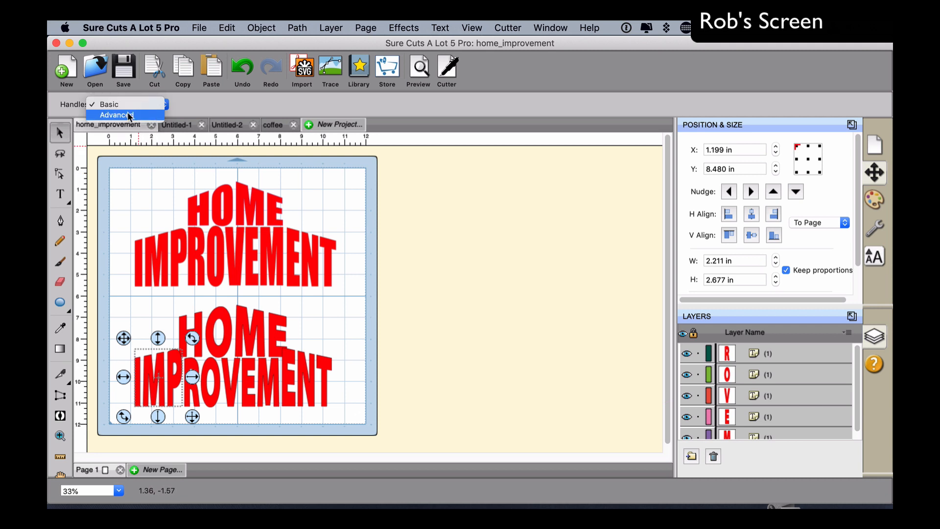
{"action": "left_click", "coordinate": [122, 115]}
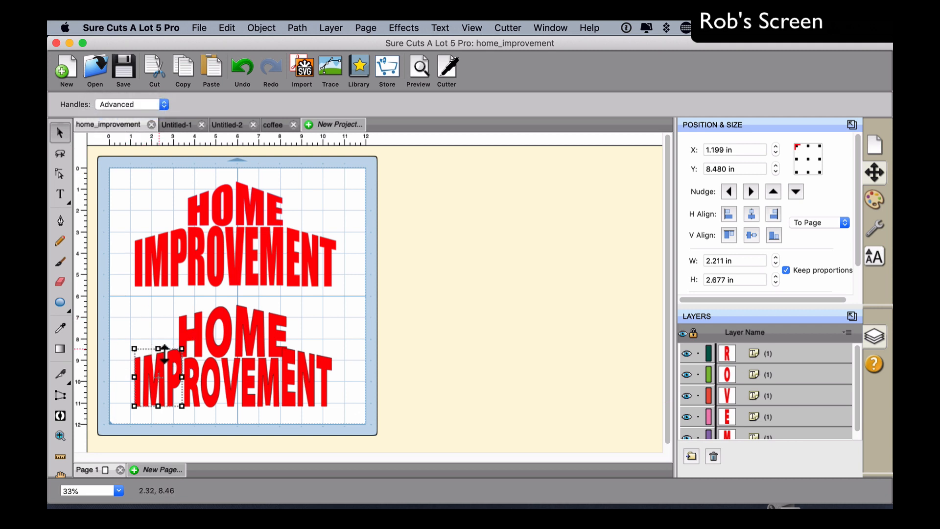
{"action": "left_click_drag", "start_coordinate": [164, 349], "coordinate": [165, 362]}
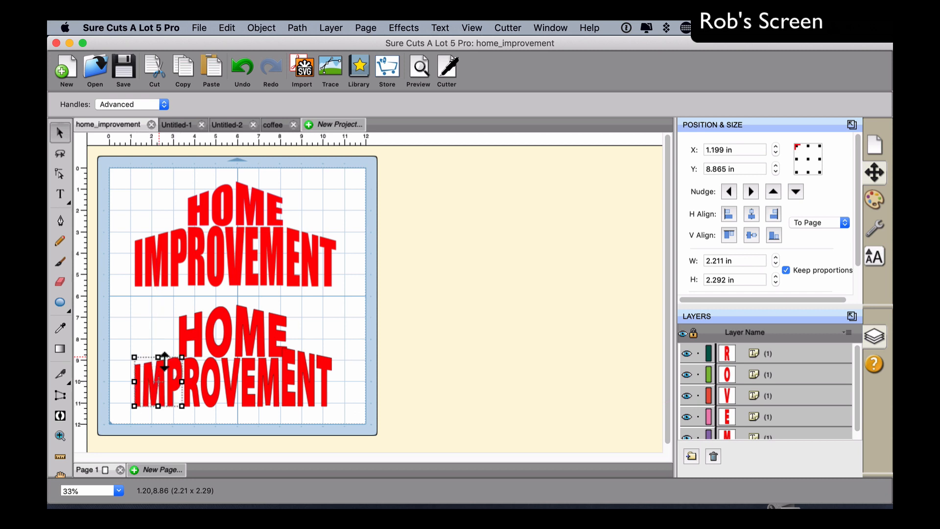
{"action": "left_click_drag", "start_coordinate": [336, 410], "coordinate": [313, 361]}
{"action": "left_click", "coordinate": [376, 329]}
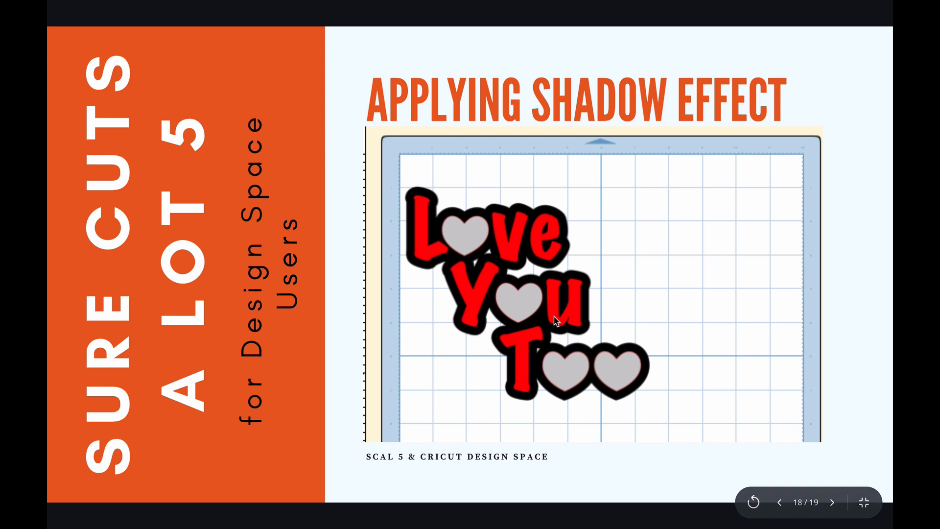
{"action": "key", "text": "Right"}
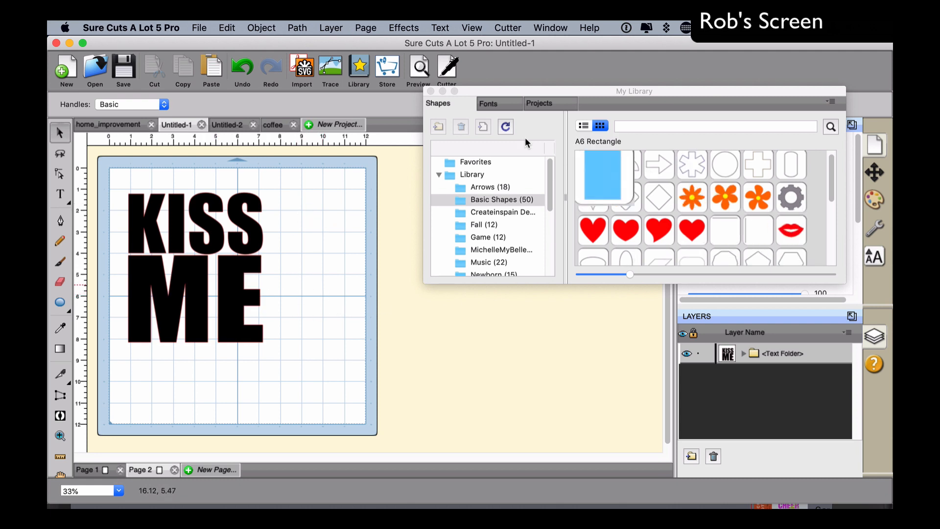
Browse the shape library's folders and add the Lips shape from Basic Shapes to the KISS ME page
{"action": "left_click", "coordinate": [431, 91]}
{"action": "left_click", "coordinate": [365, 76]}
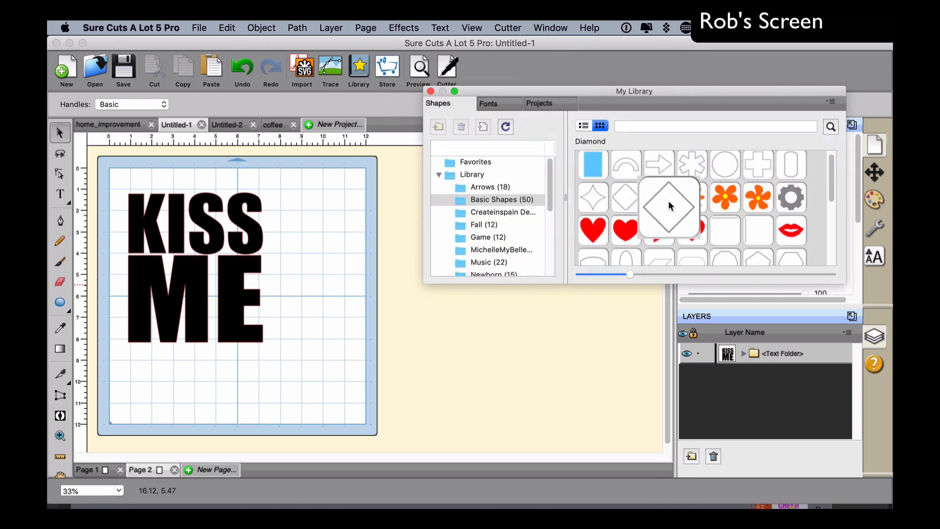
{"action": "left_click_drag", "start_coordinate": [550, 198], "coordinate": [551, 211]}
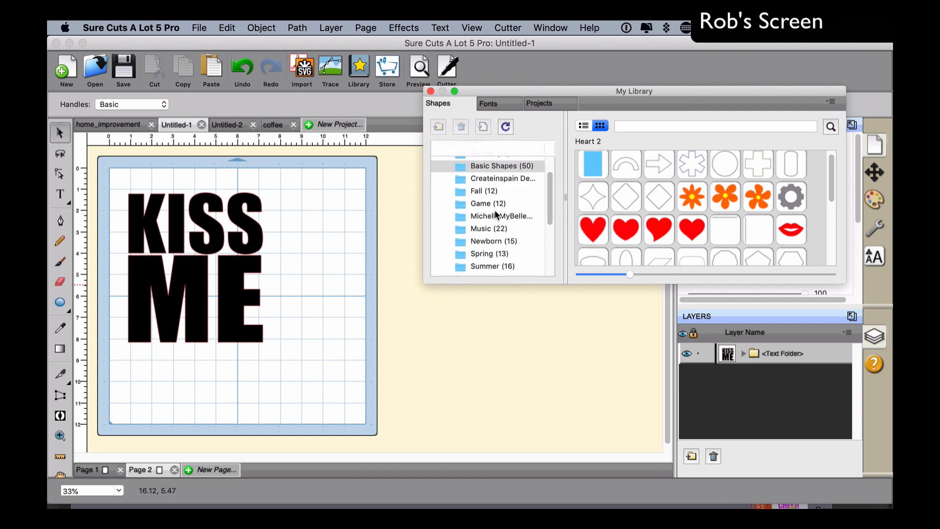
{"action": "left_click_drag", "start_coordinate": [550, 203], "coordinate": [552, 174]}
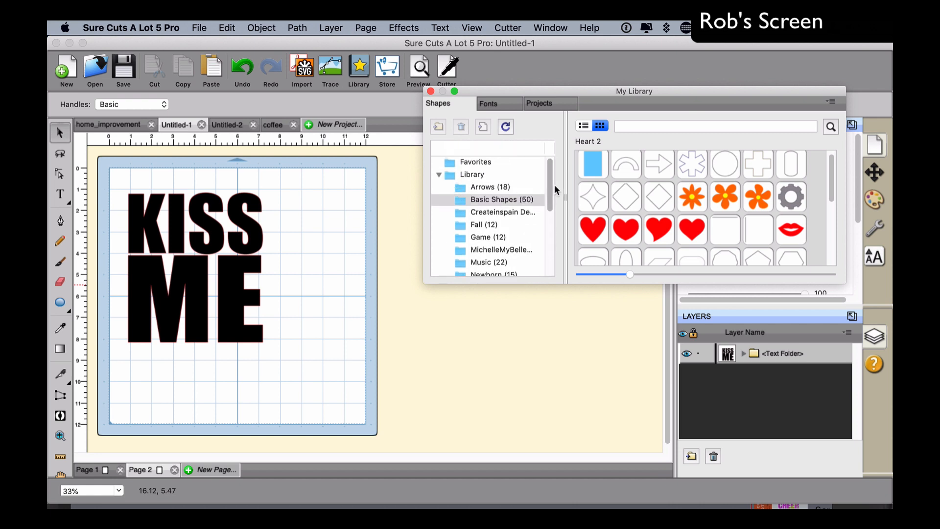
{"action": "mouse_move", "coordinate": [786, 236]}
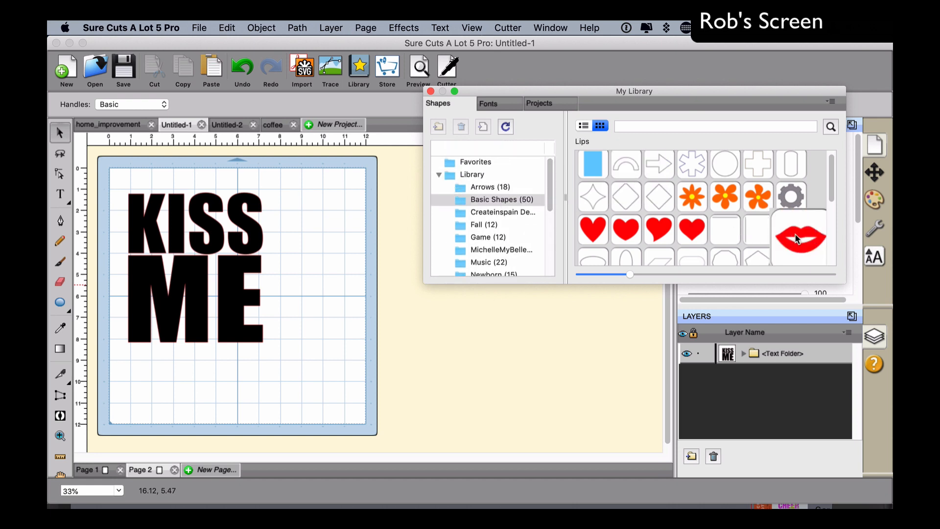
{"action": "double_click", "coordinate": [797, 239]}
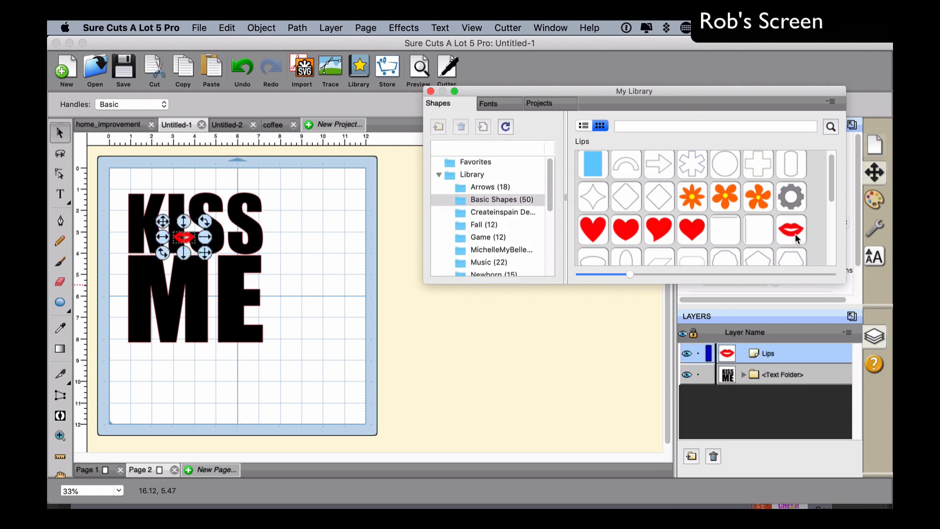
Enlarge the lips to roughly the width of the KISS ME text and center them over the gap between its two lines
{"action": "left_click", "coordinate": [206, 253]}
{"action": "left_click_drag", "start_coordinate": [208, 254], "coordinate": [310, 342]}
{"action": "left_click", "coordinate": [296, 289]}
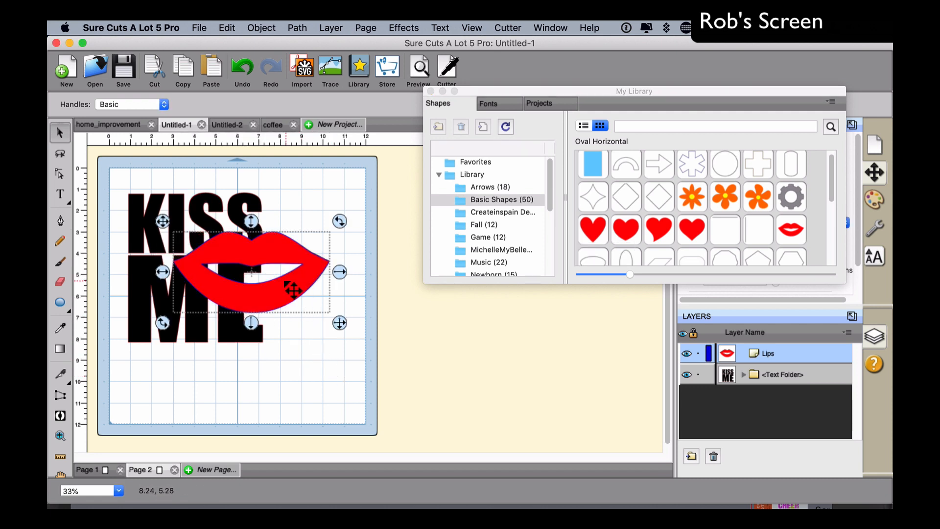
{"action": "left_click_drag", "start_coordinate": [279, 294], "coordinate": [236, 295]}
{"action": "left_click_drag", "start_coordinate": [287, 318], "coordinate": [269, 306]}
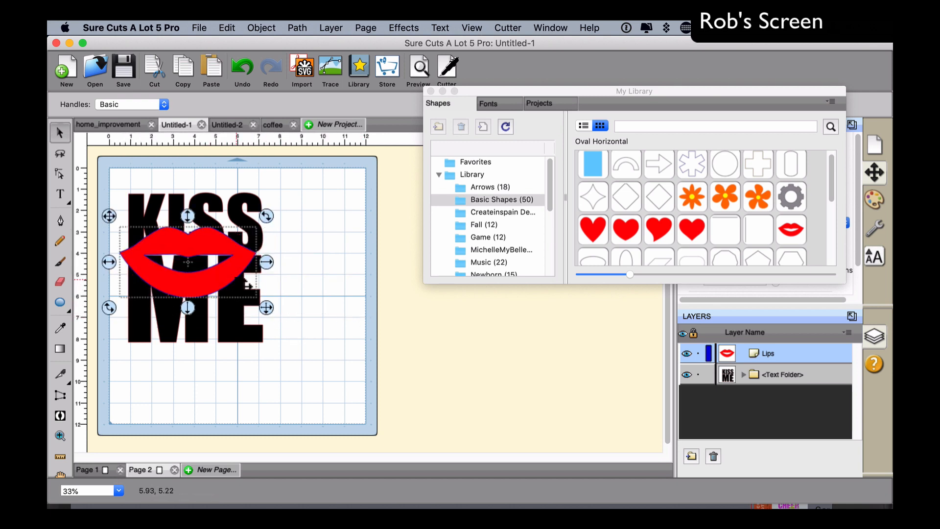
{"action": "mouse_move", "coordinate": [244, 273]}
{"action": "left_mouse_down"}
{"action": "mouse_move", "coordinate": [273, 312]}
{"action": "mouse_move", "coordinate": [240, 275]}
{"action": "mouse_move", "coordinate": [250, 284]}
{"action": "left_mouse_up"}
{"action": "left_click", "coordinate": [361, 275]}
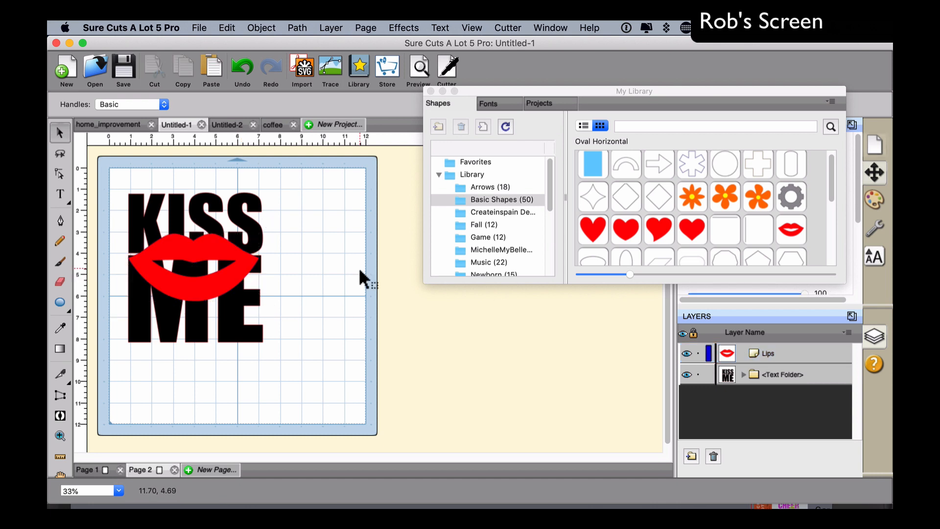
Apply the Knockout effect to the lips and KISS ME text together and preview it with a 0.00 in gap
{"action": "left_click_drag", "start_coordinate": [108, 167], "coordinate": [329, 392]}
{"action": "left_click", "coordinate": [401, 27]}
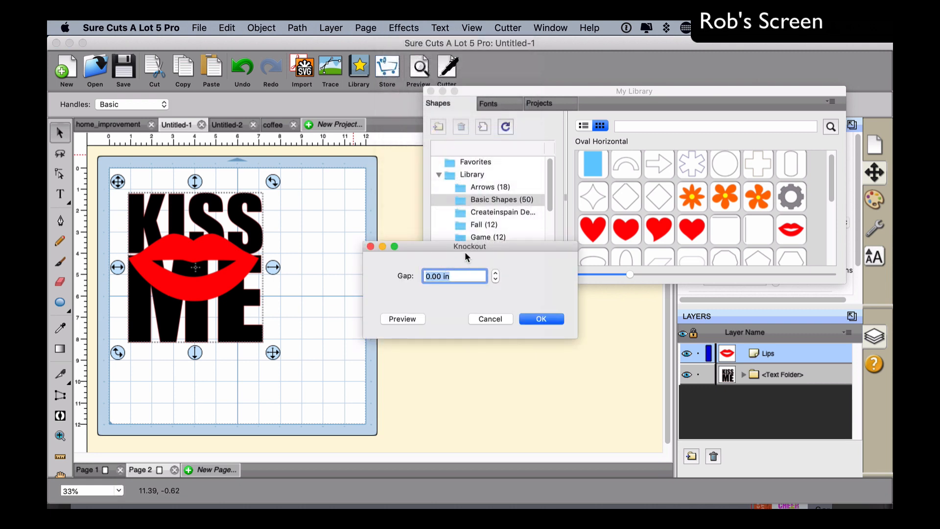
{"action": "left_click_drag", "start_coordinate": [465, 252], "coordinate": [396, 206]}
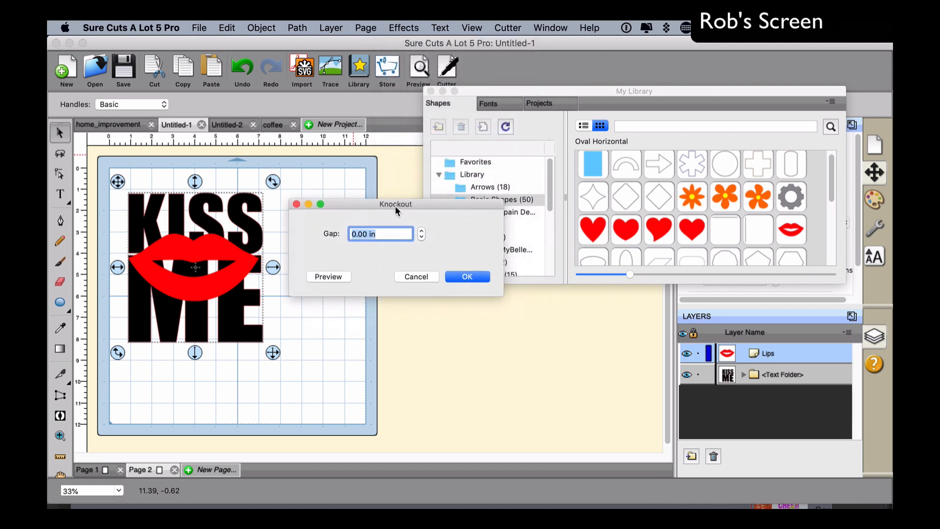
{"action": "left_click", "coordinate": [325, 277]}
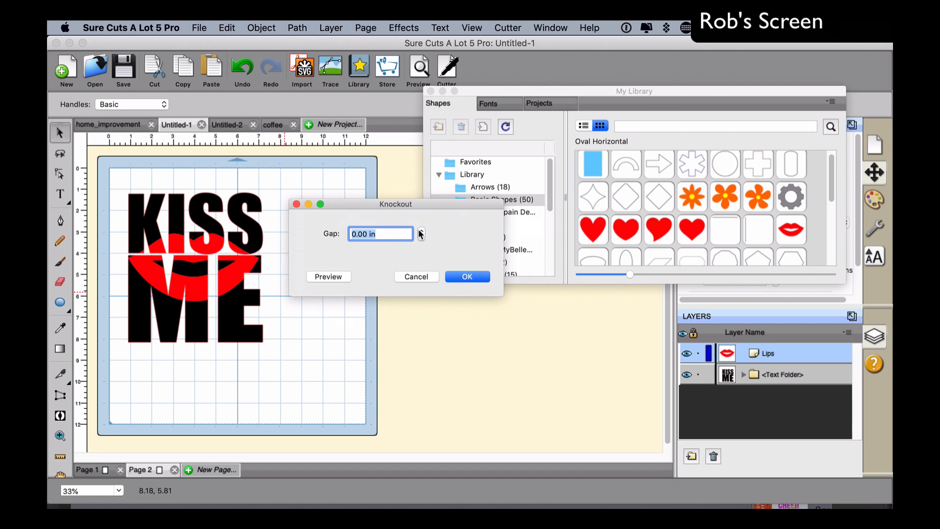
Preview the lips knockout with wider gaps of 0.05 in and 0.10 in
{"action": "left_click", "coordinate": [315, 278]}
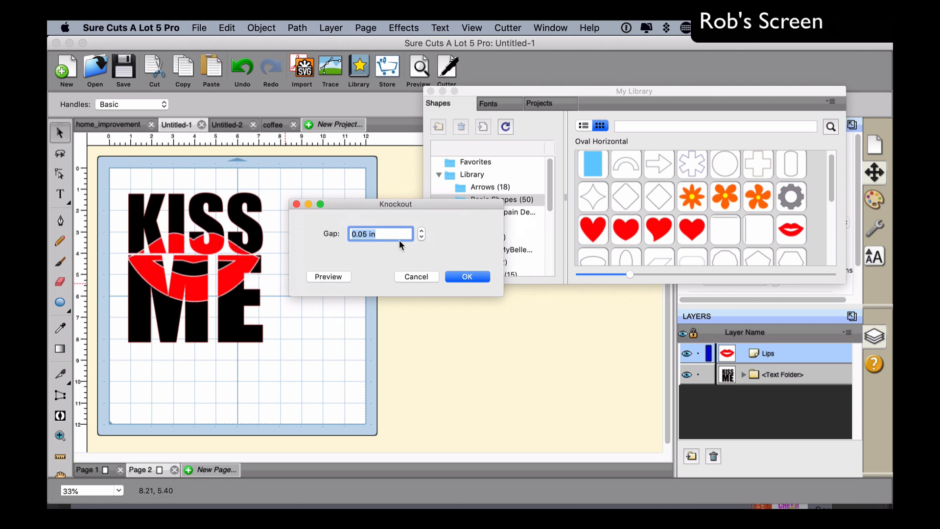
{"action": "left_click", "coordinate": [421, 230]}
{"action": "left_click", "coordinate": [320, 277]}
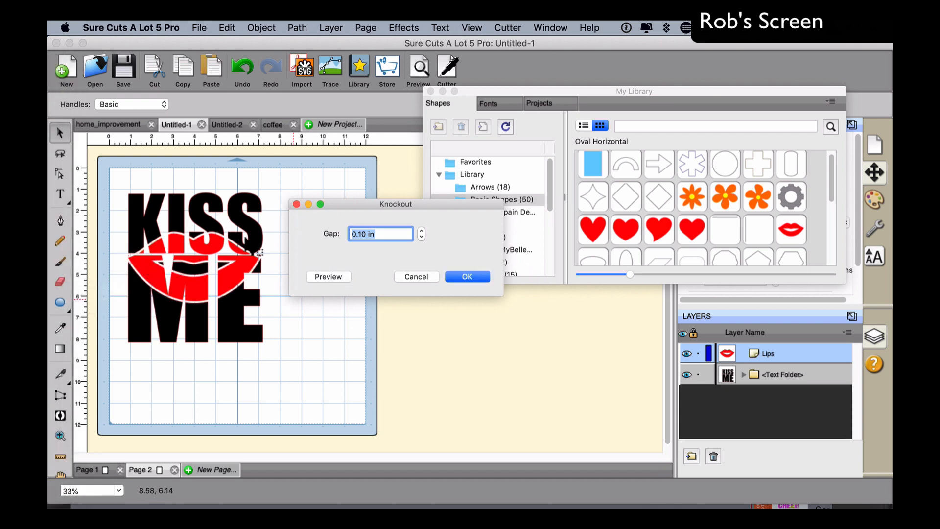
Set the Knockout gap to 0.00 in, apply the effect to the KISS ME design, and close the shape library
{"action": "left_click", "coordinate": [421, 238]}
{"action": "left_click", "coordinate": [420, 238]}
{"action": "left_click", "coordinate": [421, 238]}
{"action": "left_click", "coordinate": [420, 231]}
{"action": "left_click", "coordinate": [326, 277]}
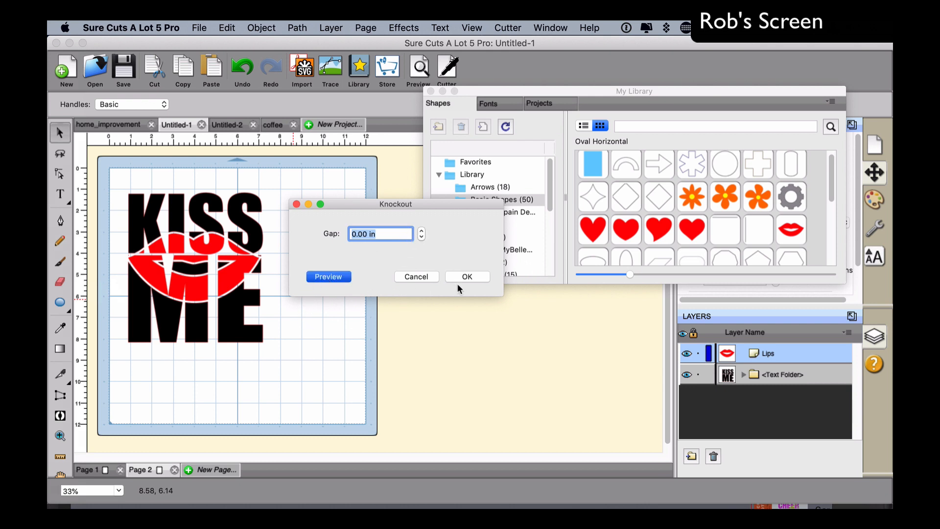
{"action": "left_click", "coordinate": [468, 277]}
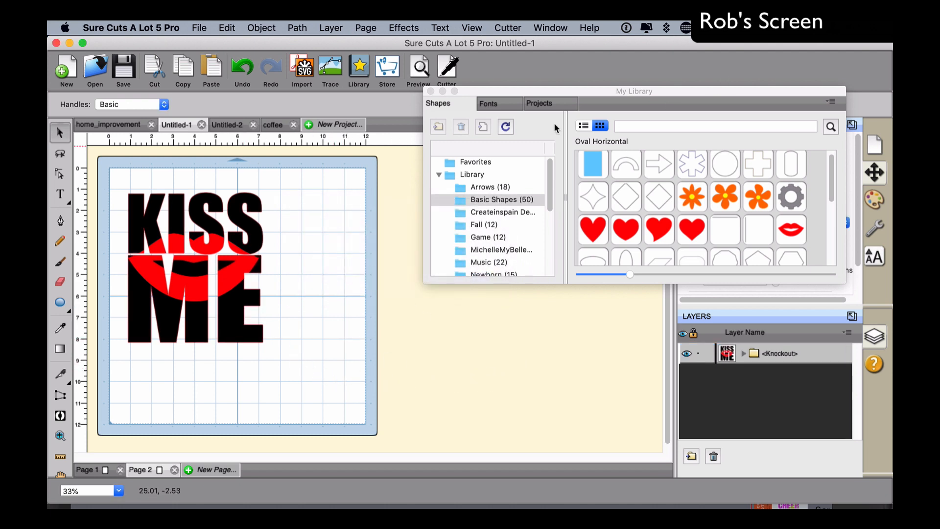
{"action": "left_click", "coordinate": [431, 91]}
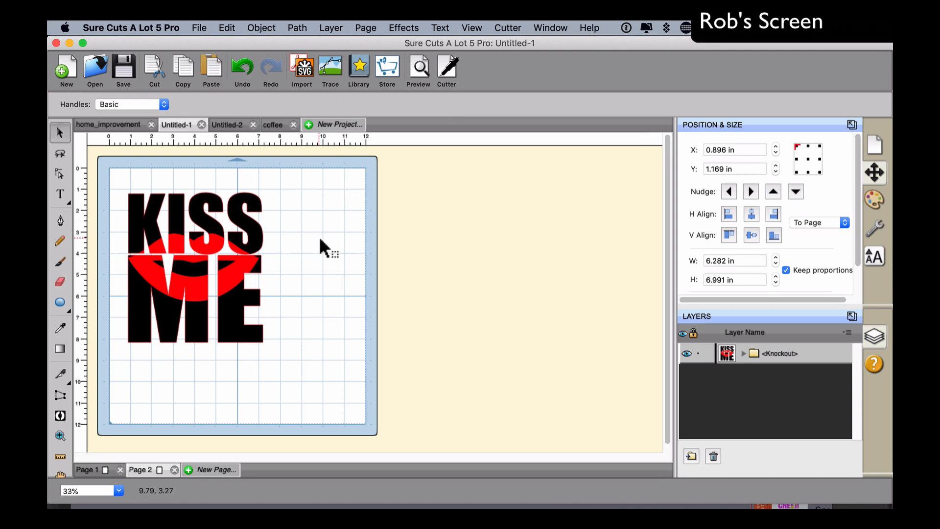
Switch to Page 1 and shrink the whole Love You Too design to about 4.37 by 3.82 in
{"action": "left_click", "coordinate": [142, 470]}
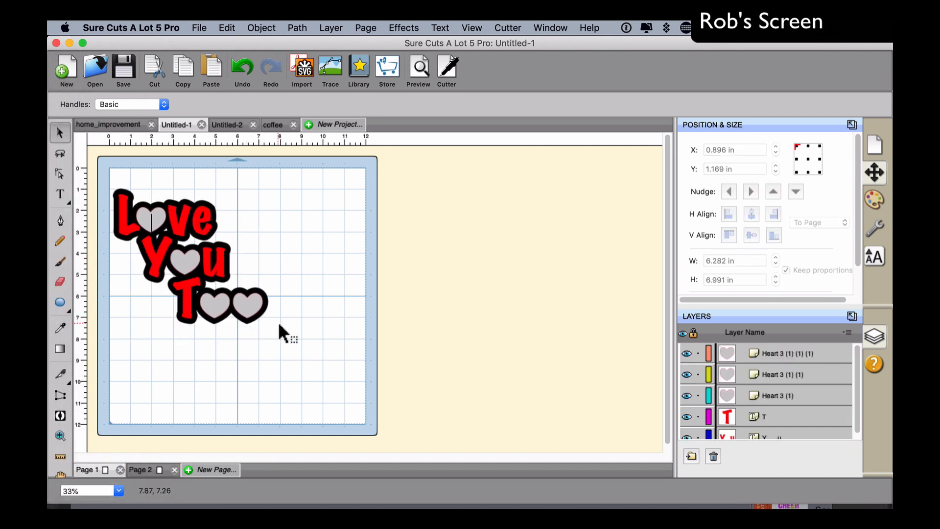
{"action": "left_click", "coordinate": [294, 352]}
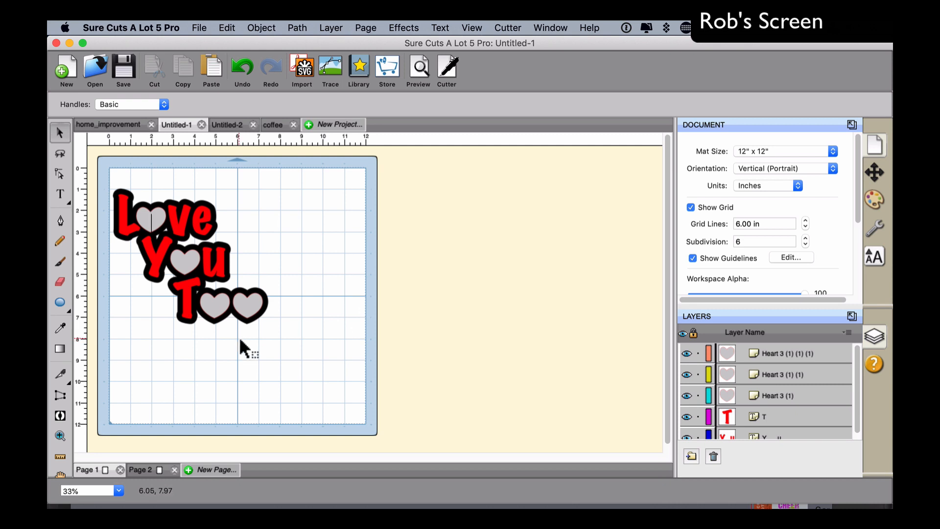
{"action": "left_click_drag", "start_coordinate": [94, 178], "coordinate": [213, 273]}
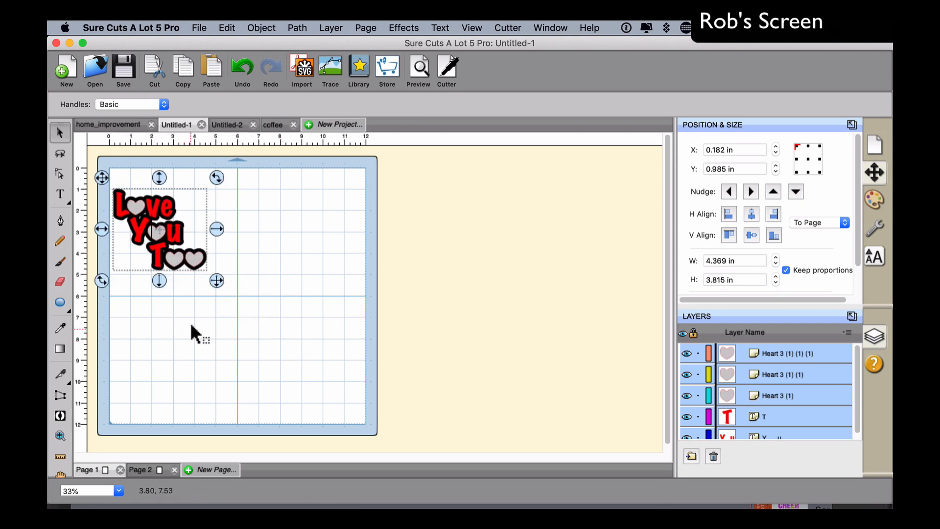
Add the text LOVE in the Marker Felt Wide font below the existing Love You Too design
{"action": "left_click", "coordinate": [59, 196]}
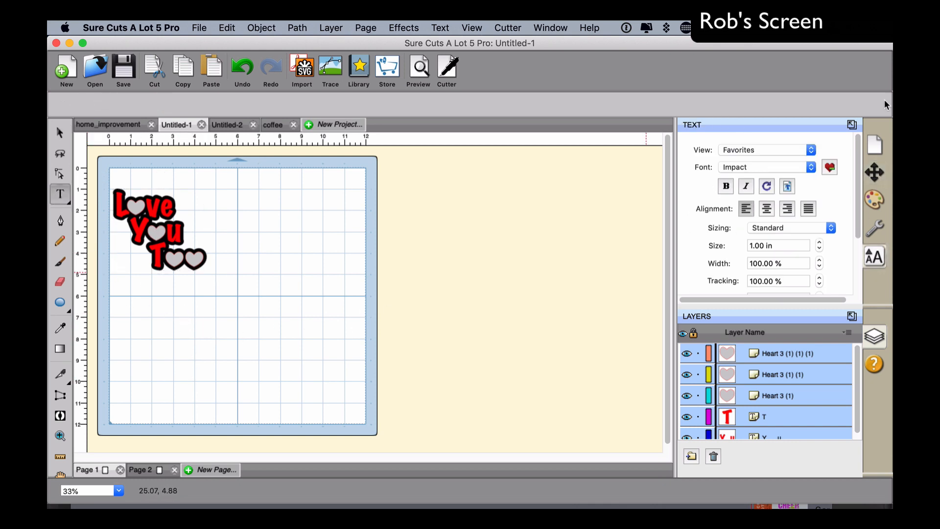
{"action": "left_click", "coordinate": [801, 166]}
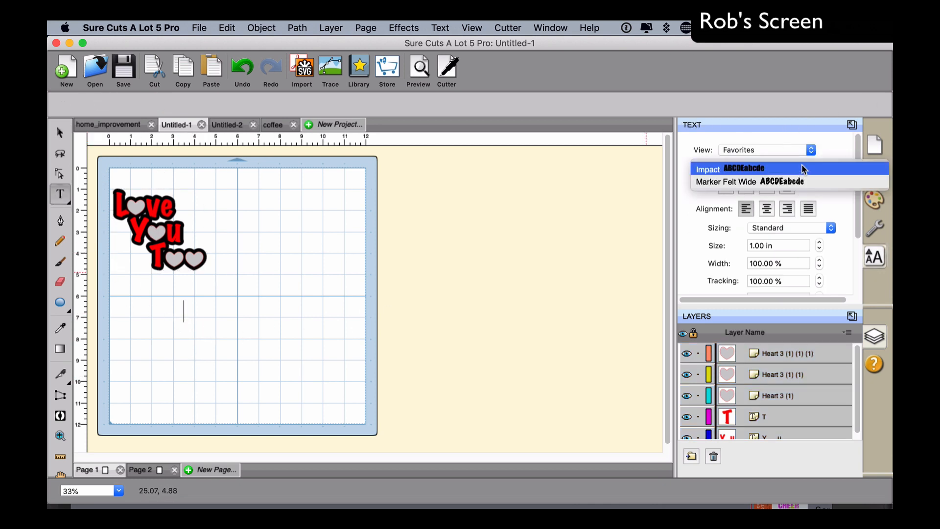
{"action": "left_click", "coordinate": [781, 184]}
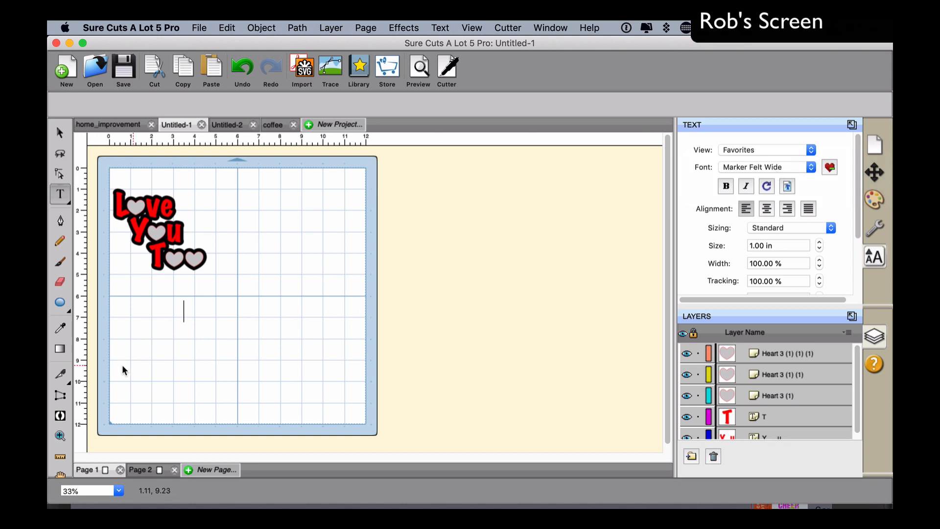
{"action": "left_click", "coordinate": [160, 326]}
{"action": "type", "text": "LOVE"}
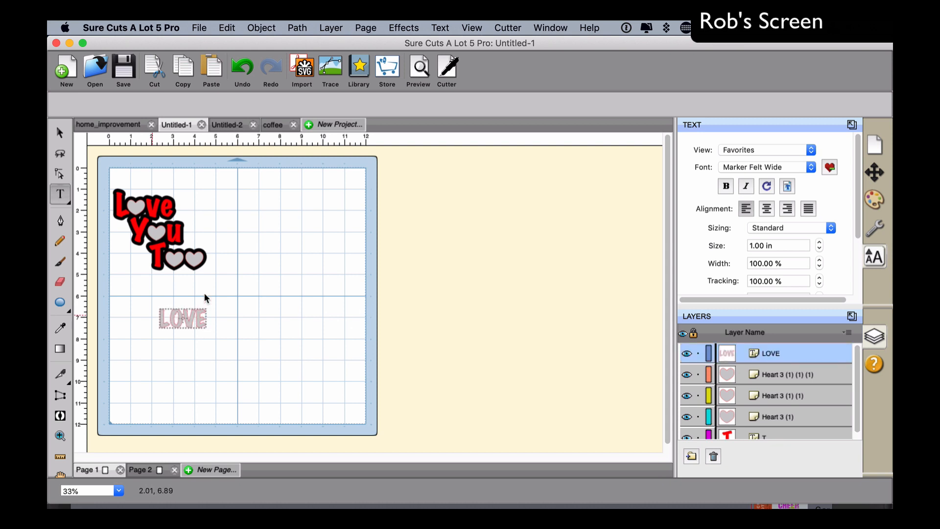
Add You and T as two separate text objects, stepping diagonally down from LOVE
{"action": "left_click", "coordinate": [205, 355]}
{"action": "type", "text": "YOU"}
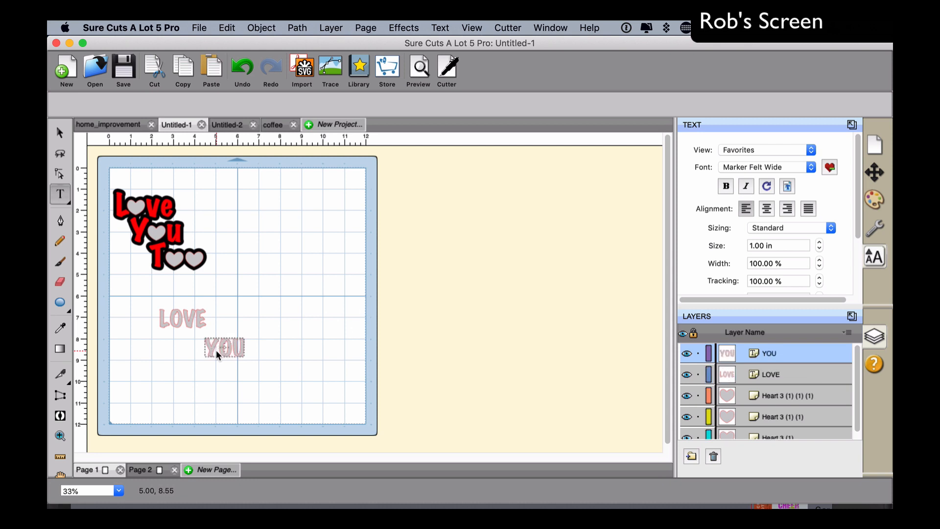
{"action": "key", "text": "BackSpace"}
{"action": "type", "text": "o"}
{"action": "key", "text": "BackSpace"}
{"action": "type", "text": "ou"}
{"action": "left_click", "coordinate": [257, 398]}
{"action": "type", "text": "T"}
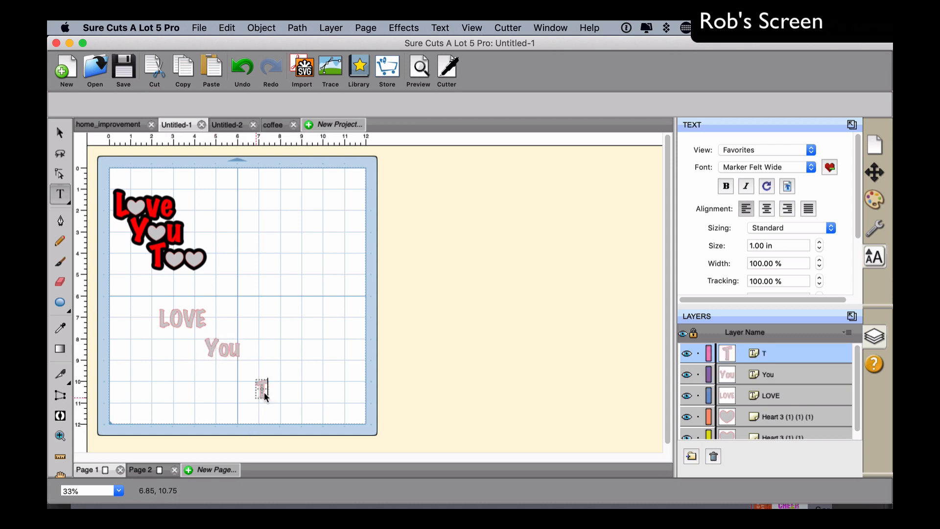
Replace the uppercase LOVE text with Love
{"action": "left_click", "coordinate": [310, 313]}
{"action": "left_click", "coordinate": [175, 318]}
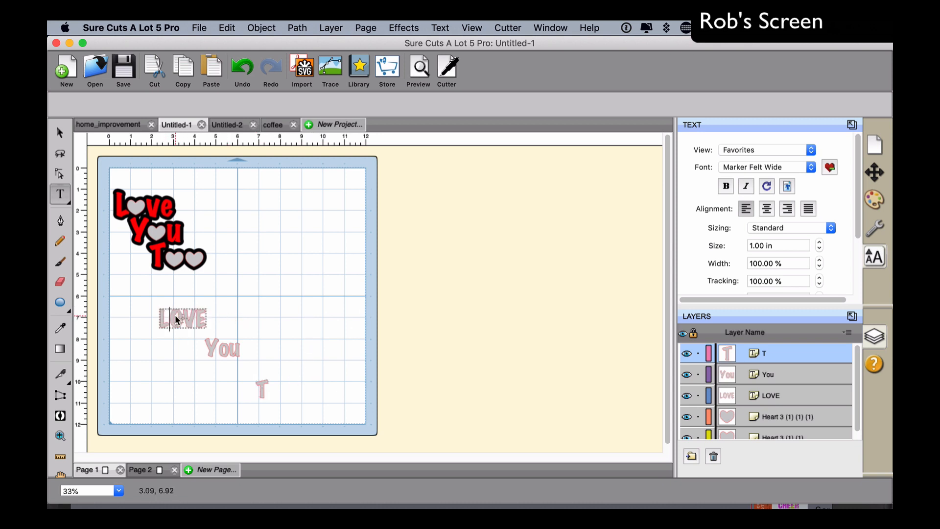
{"action": "left_click_drag", "start_coordinate": [183, 318], "coordinate": [204, 318]}
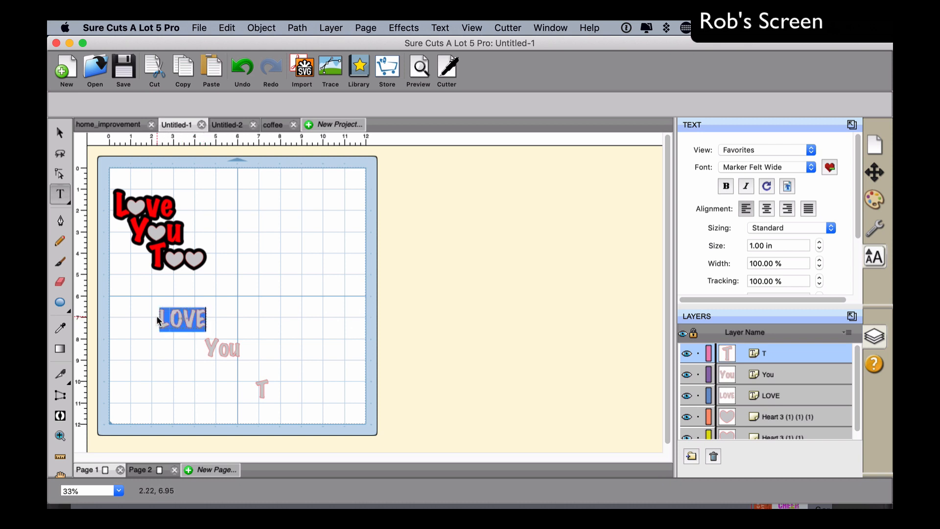
{"action": "type", "text": "Le"}
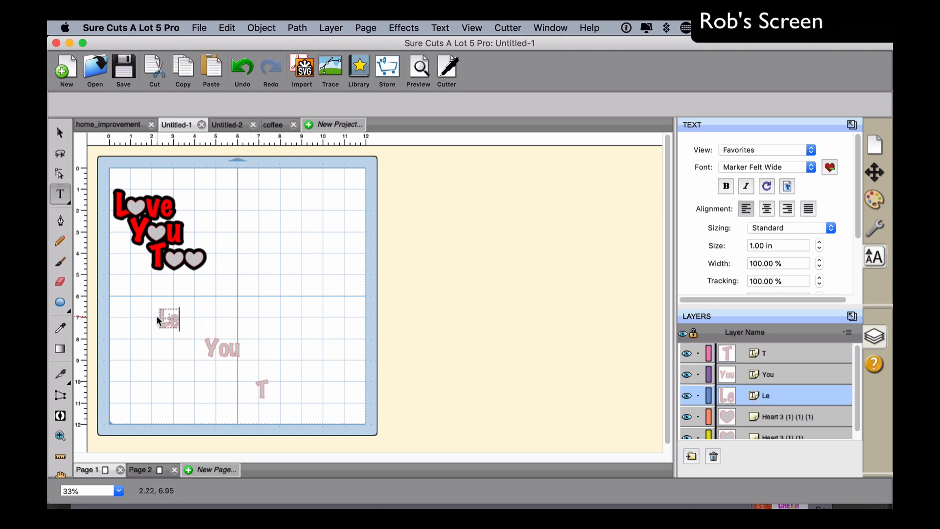
{"action": "type", "text": "ve"}
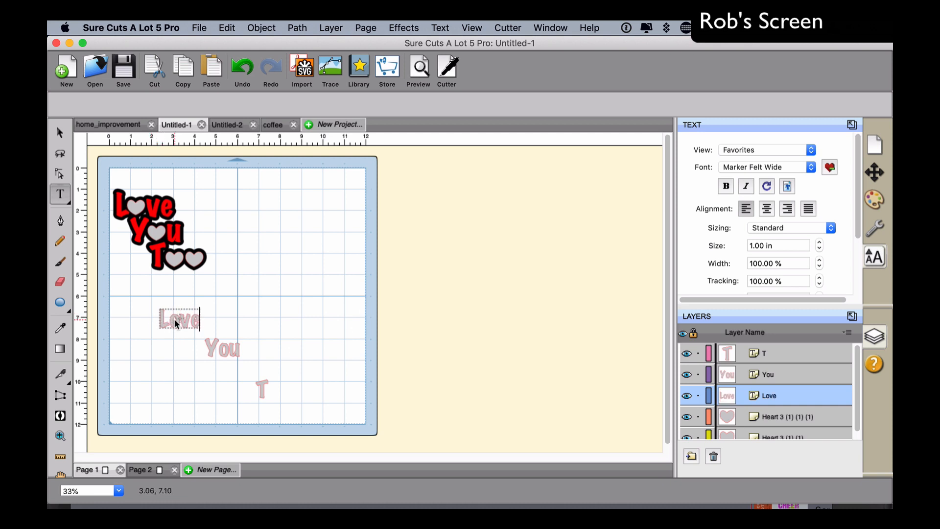
Enlarge the Love, You and T texts together until Love is about 3.2 in wide
{"action": "left_click", "coordinate": [60, 132]}
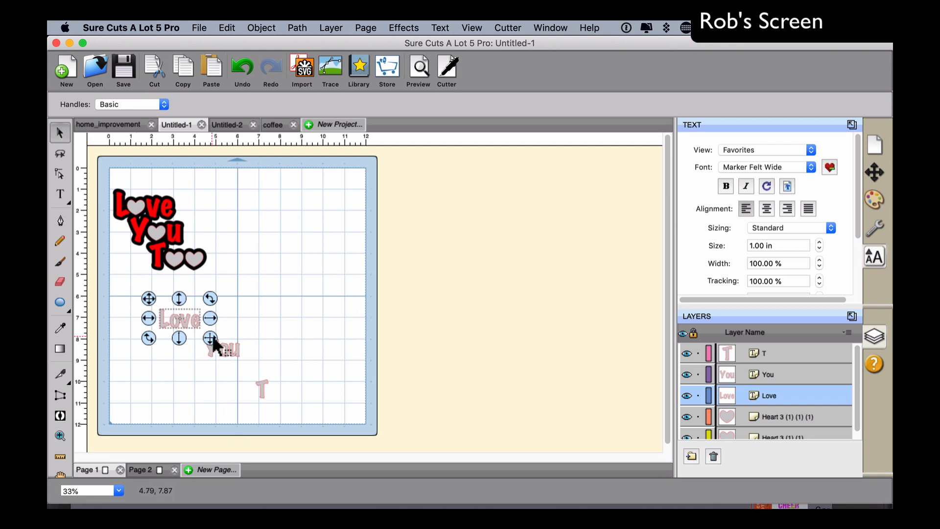
{"action": "left_click", "coordinate": [315, 358]}
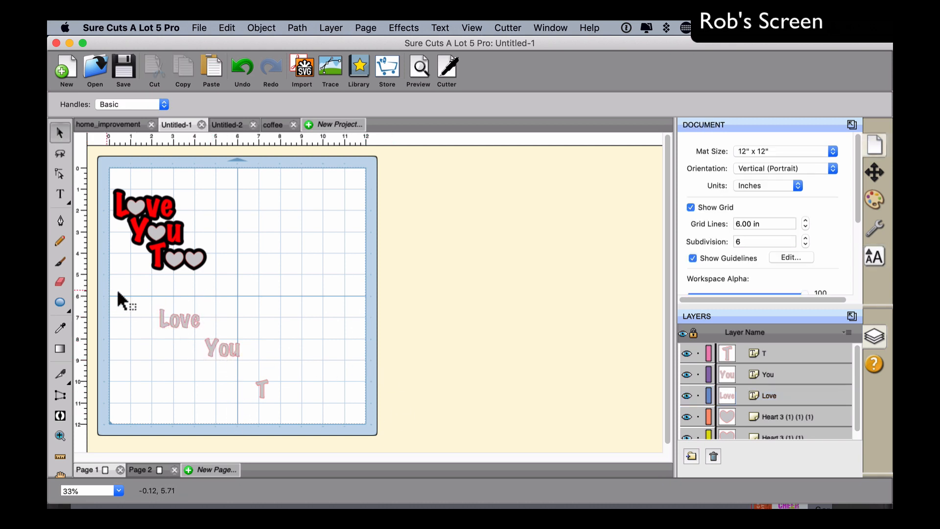
{"action": "left_click_drag", "start_coordinate": [136, 292], "coordinate": [336, 414]}
{"action": "left_click", "coordinate": [401, 374]}
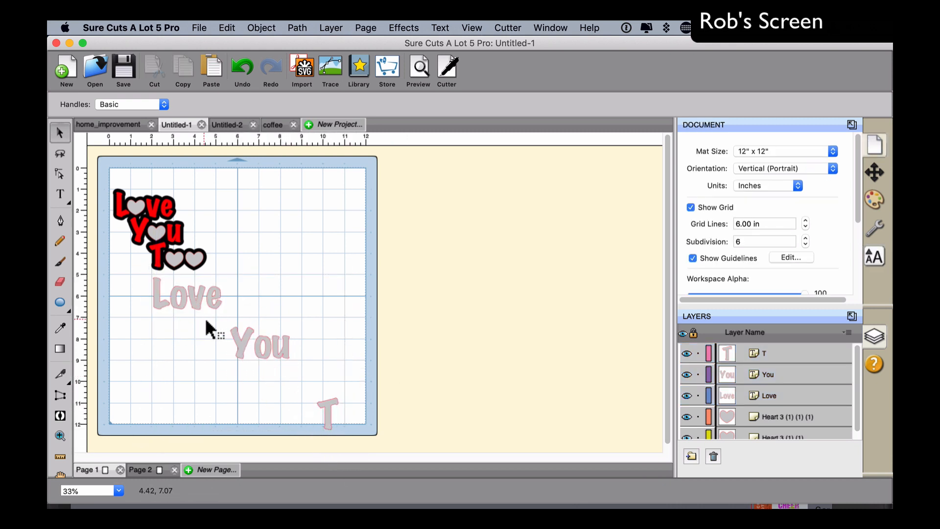
Move You close beneath Love and T close beneath You to form a compact staggered stack
{"action": "left_click_drag", "start_coordinate": [205, 319], "coordinate": [231, 350]}
{"action": "left_click_drag", "start_coordinate": [301, 386], "coordinate": [206, 370]}
{"action": "left_click", "coordinate": [316, 355]}
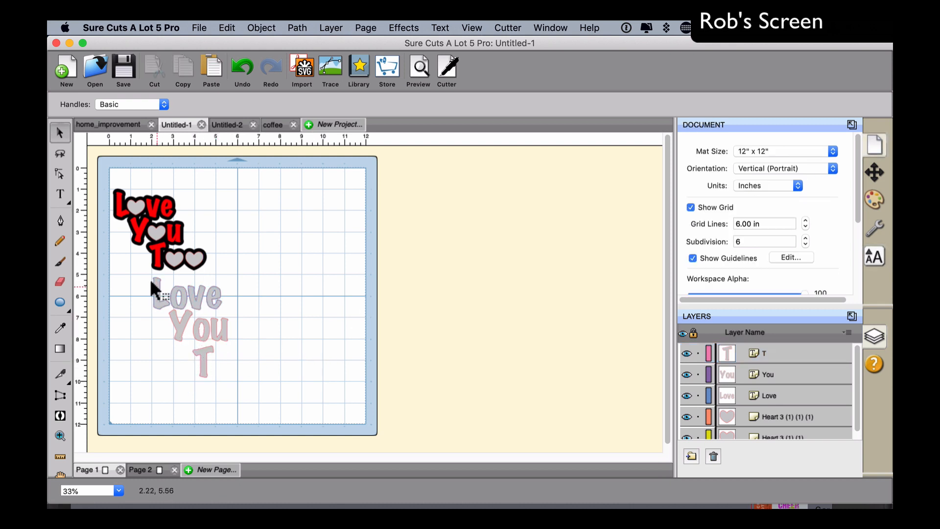
Fill the new Love, You and T texts with red and deselect them
{"action": "left_click_drag", "start_coordinate": [141, 276], "coordinate": [280, 397]}
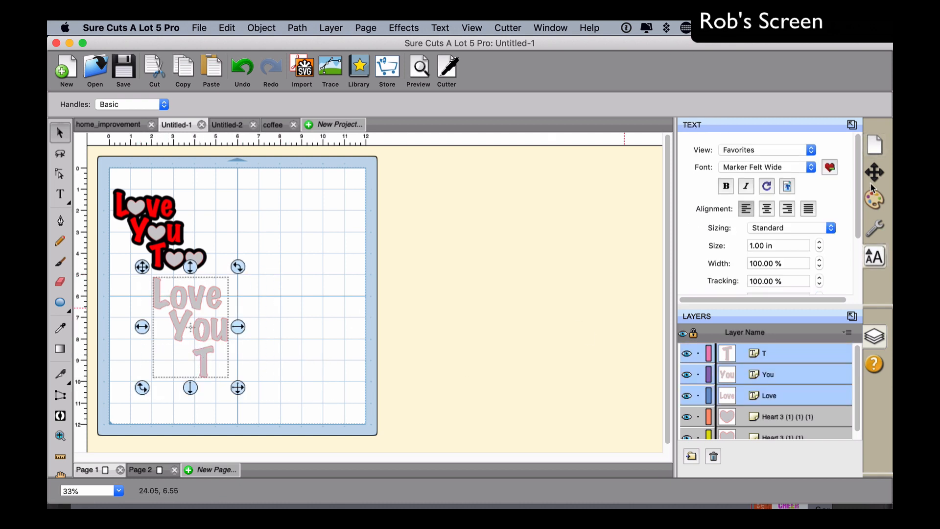
{"action": "left_click", "coordinate": [874, 200]}
{"action": "left_click", "coordinate": [809, 151]}
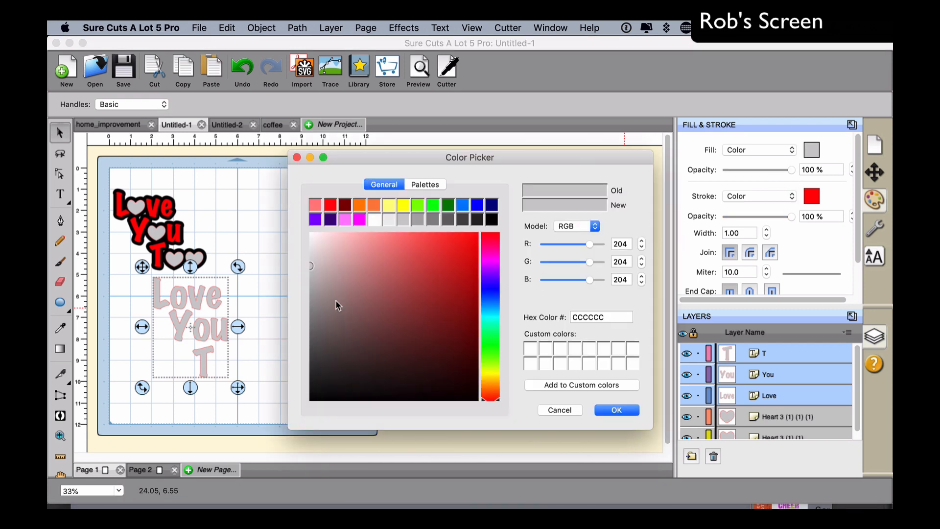
{"action": "left_click", "coordinate": [336, 208]}
{"action": "left_click", "coordinate": [617, 410]}
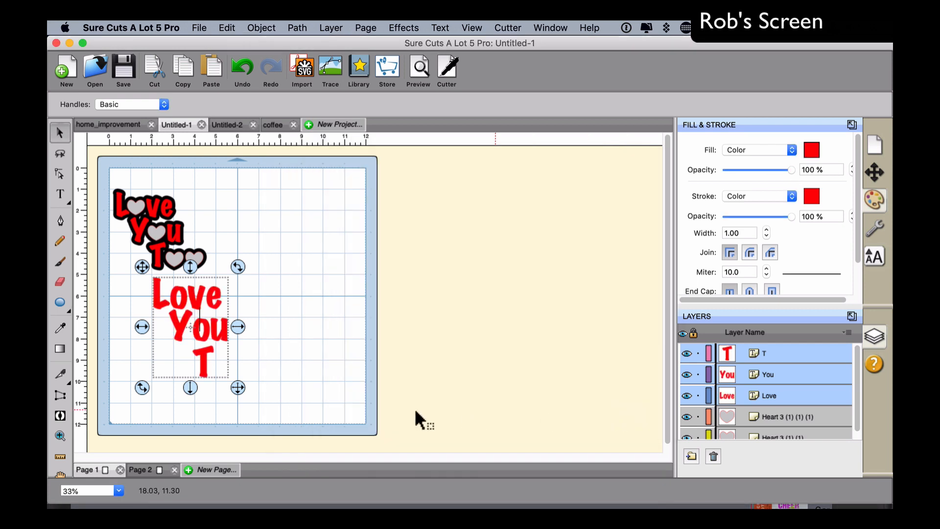
{"action": "left_click", "coordinate": [337, 323]}
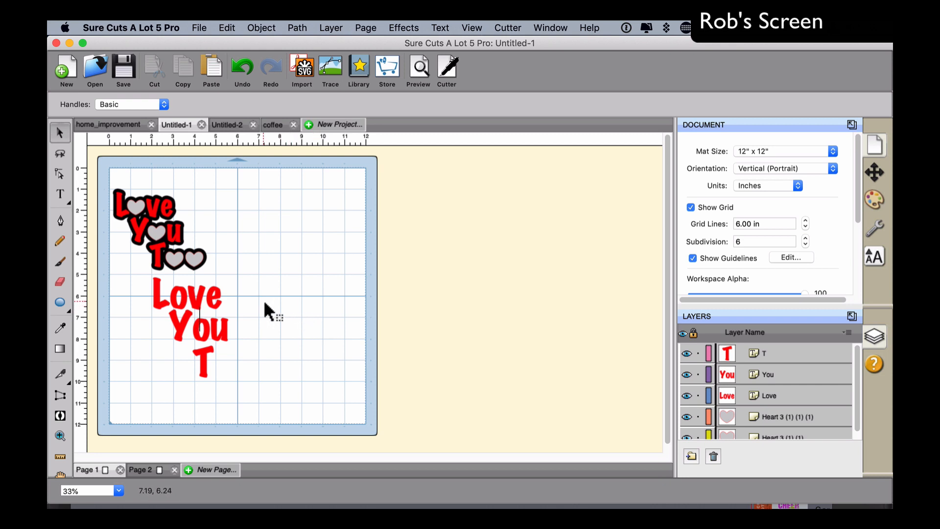
Ungroup the new You and Love texts into individual letters
{"action": "left_click", "coordinate": [191, 298]}
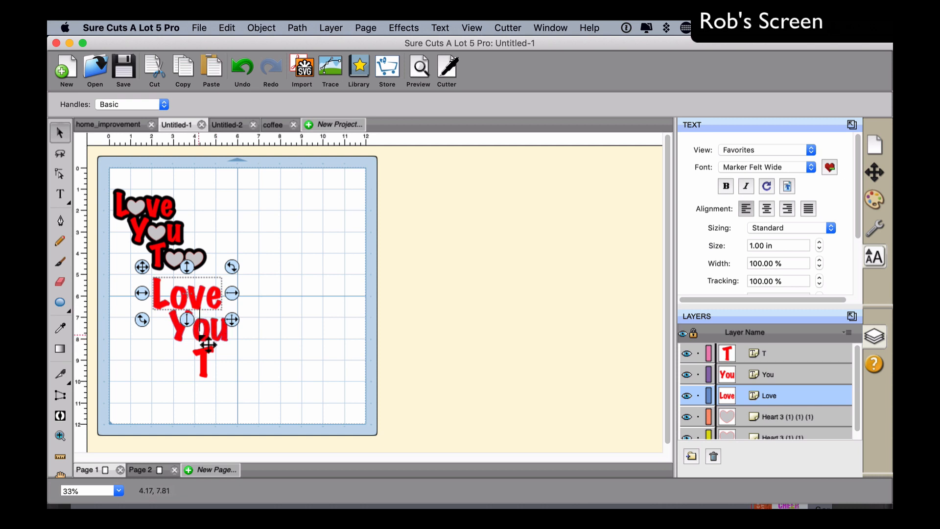
{"action": "left_click", "coordinate": [298, 318]}
{"action": "left_click", "coordinate": [214, 331]}
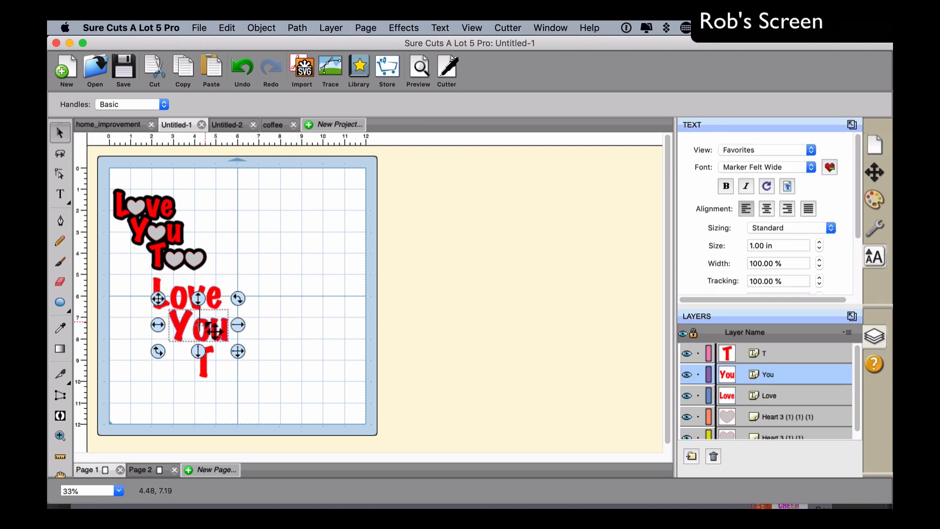
{"action": "right_click", "coordinate": [208, 327]}
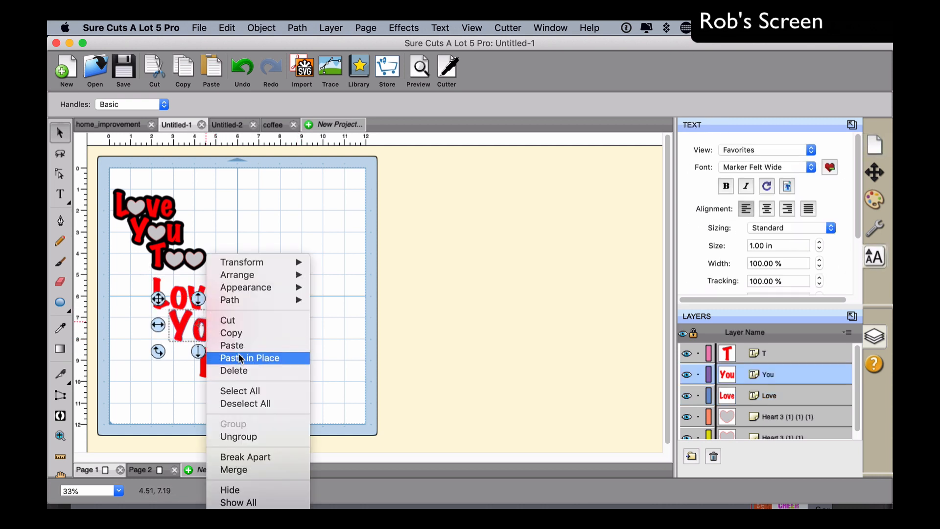
{"action": "left_click", "coordinate": [257, 437]}
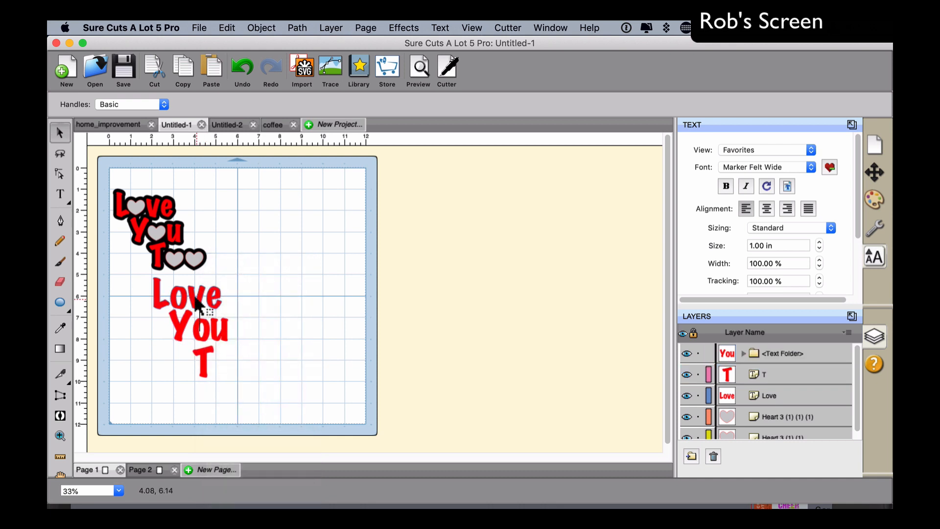
{"action": "left_click", "coordinate": [192, 297]}
{"action": "right_click", "coordinate": [193, 297]}
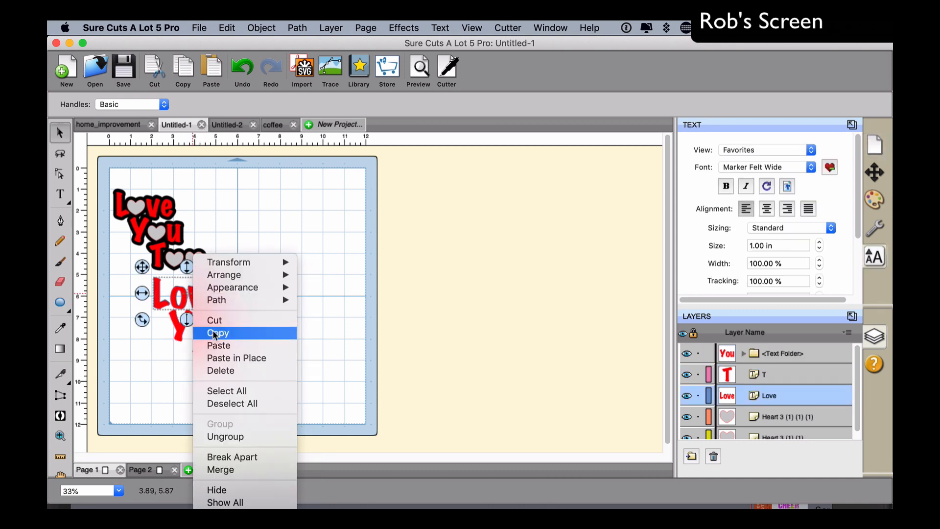
{"action": "left_click", "coordinate": [241, 436]}
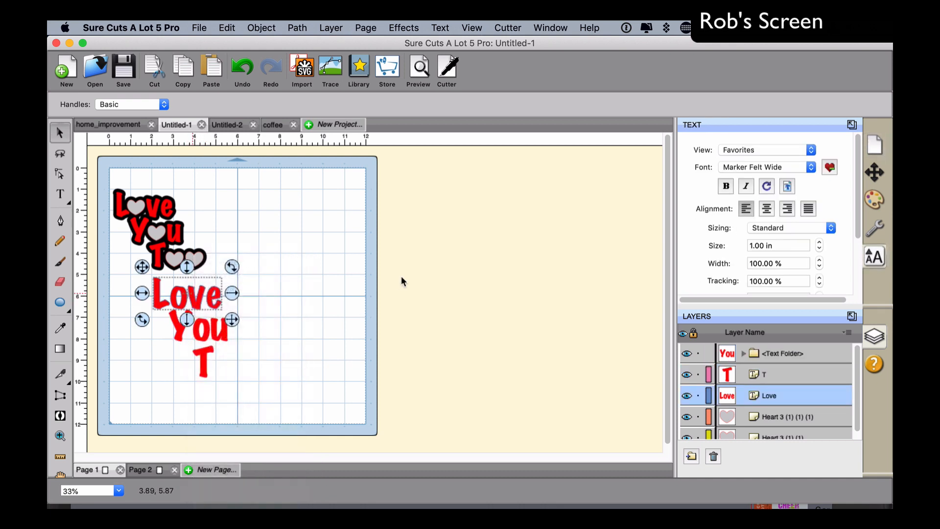
Delete the letter o from the new Love and You texts
{"action": "left_click", "coordinate": [403, 274]}
{"action": "left_click", "coordinate": [190, 299]}
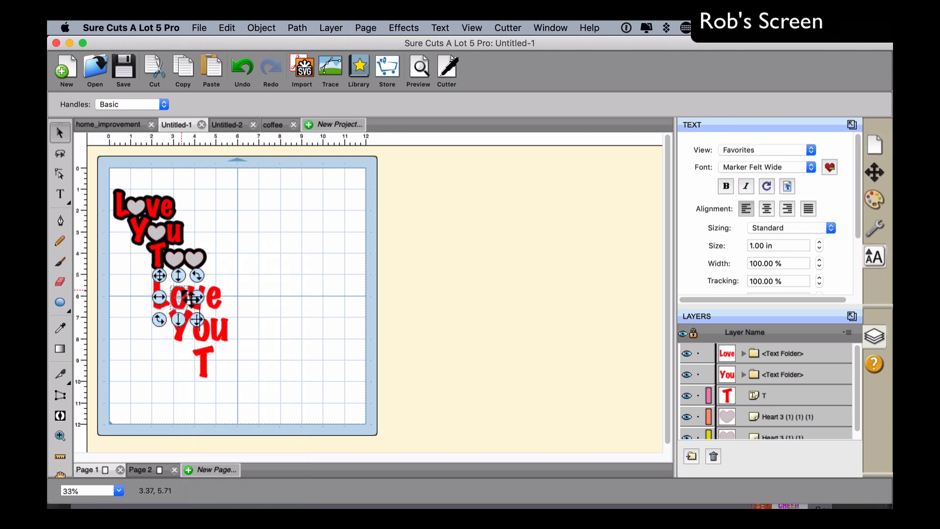
{"action": "key", "text": "Delete"}
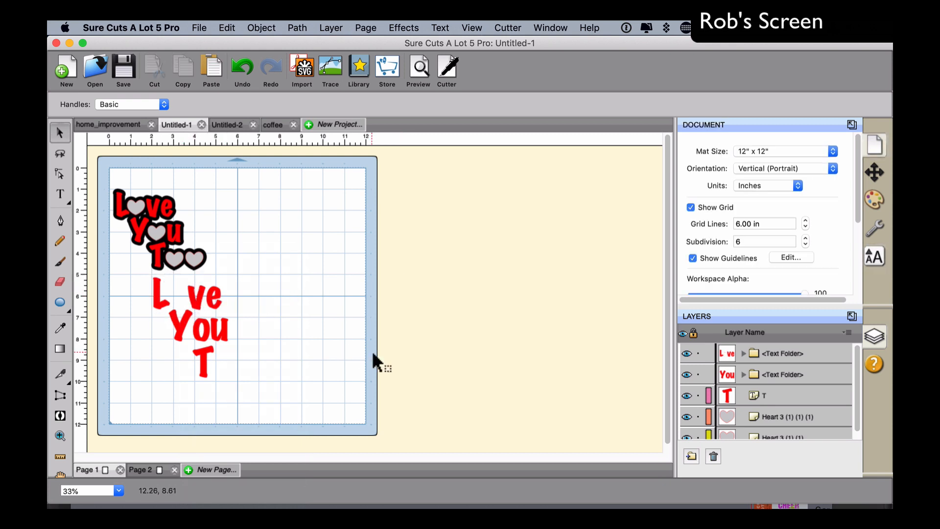
{"action": "left_click", "coordinate": [210, 328]}
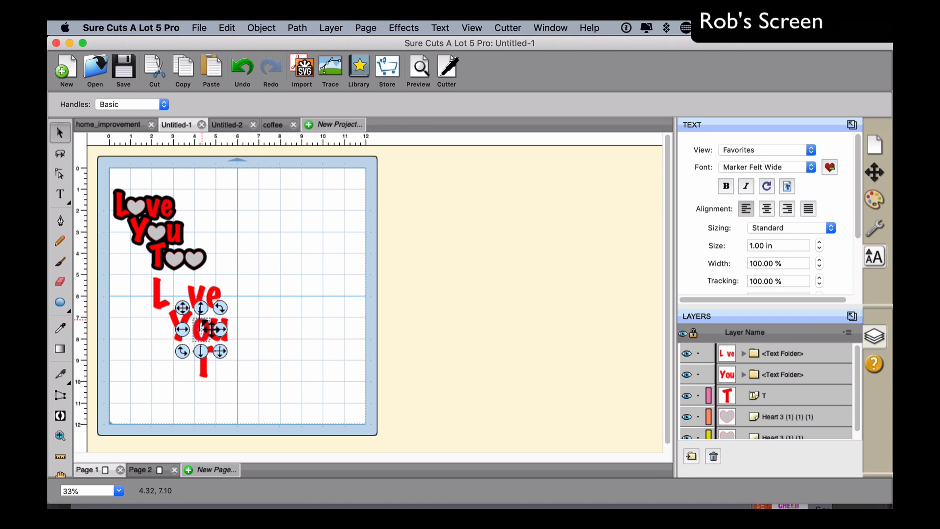
{"action": "key", "text": "Delete"}
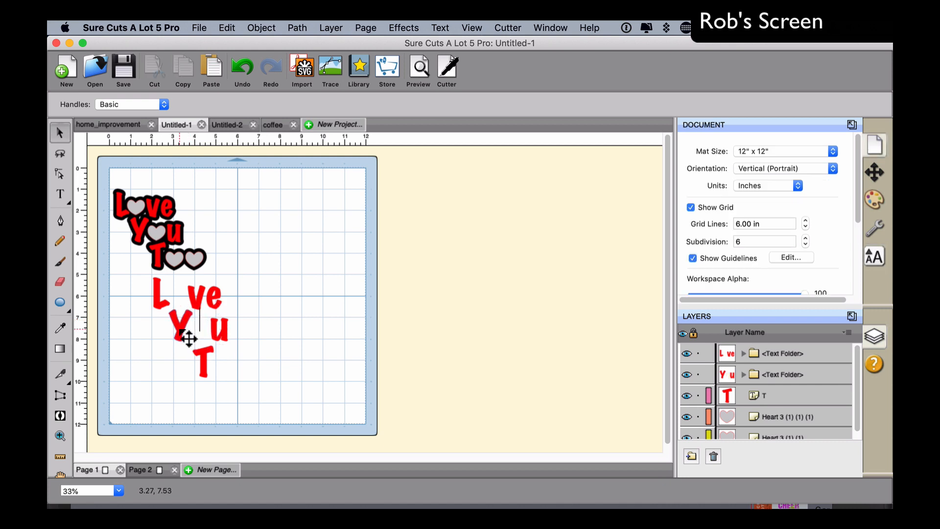
Add the Heart 3 shape from the library's Basic Shapes to the mat beside the Love text
{"action": "left_click", "coordinate": [360, 69]}
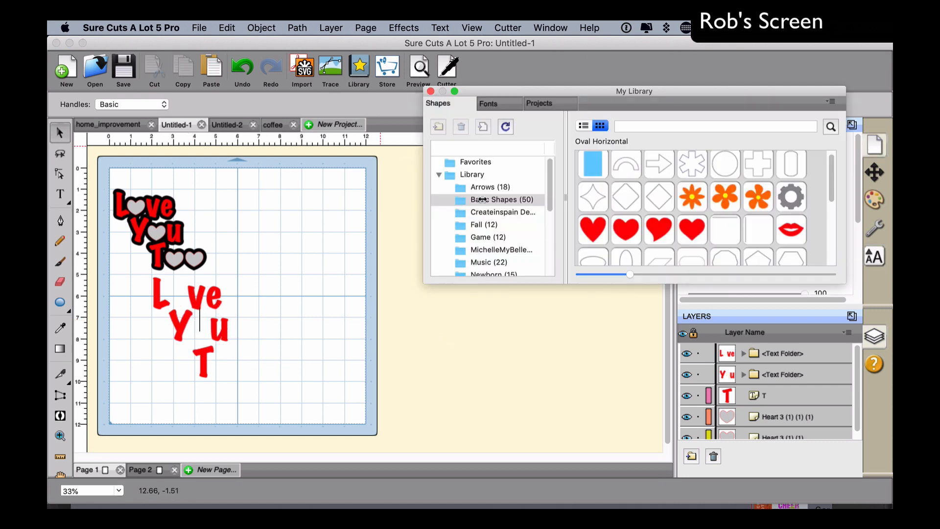
{"action": "double_click", "coordinate": [616, 243]}
{"action": "left_click_drag", "start_coordinate": [615, 243], "coordinate": [304, 293]}
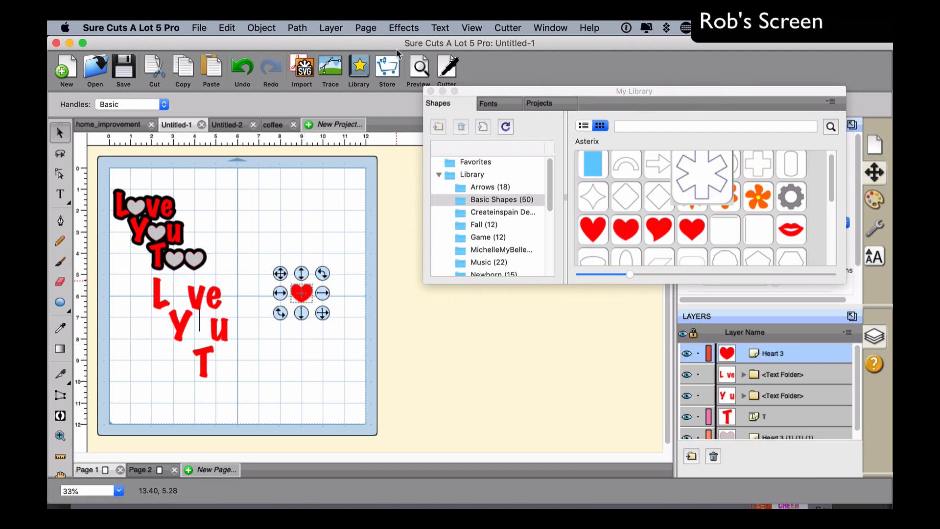
{"action": "left_click", "coordinate": [431, 91]}
Fill the new heart with gray (AAAAAA)
{"action": "left_click", "coordinate": [875, 199]}
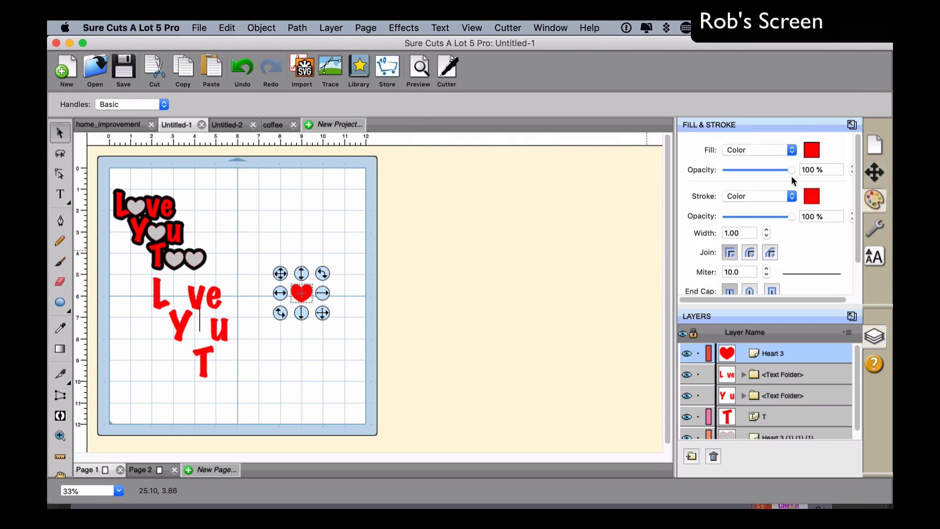
{"action": "left_click", "coordinate": [812, 149]}
{"action": "left_click", "coordinate": [415, 219]}
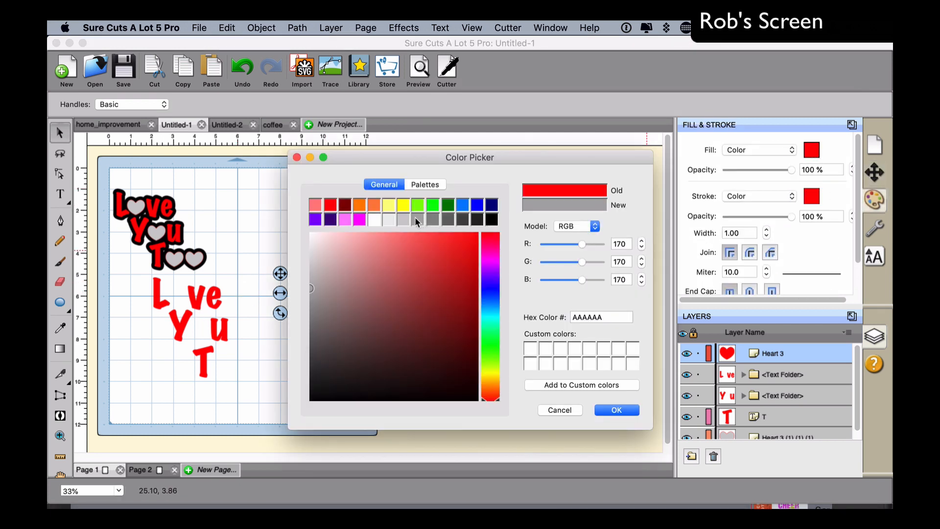
{"action": "left_click", "coordinate": [617, 409]}
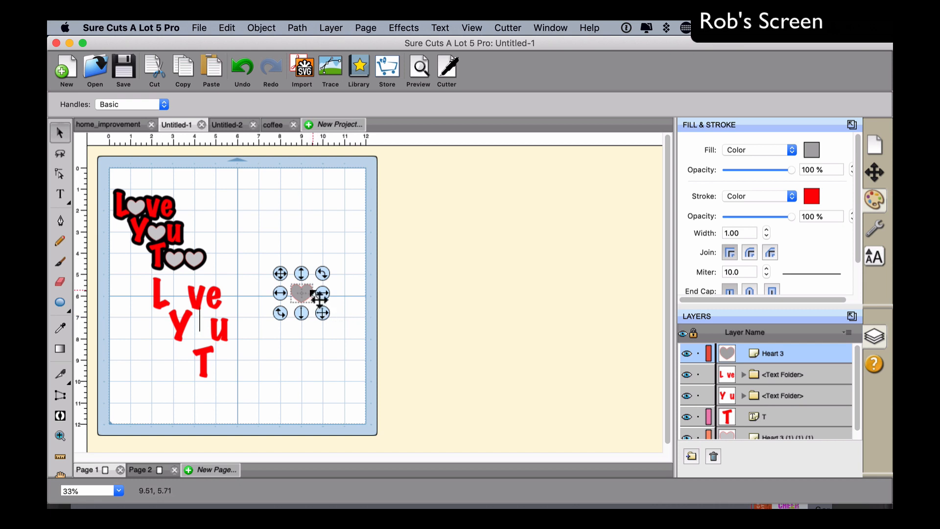
Move the gray heart into the gap between L and ve and fine-tune its position as the missing o
{"action": "left_click_drag", "start_coordinate": [313, 297], "coordinate": [186, 303]}
{"action": "key", "text": "Down"}
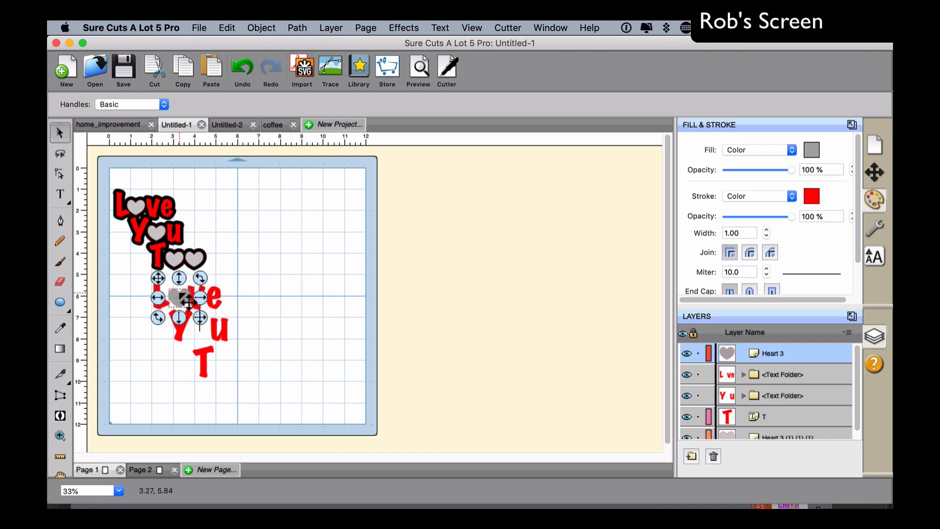
{"action": "key", "text": "Left"}
{"action": "key", "text": "Right"}
{"action": "key", "text": "Left"}
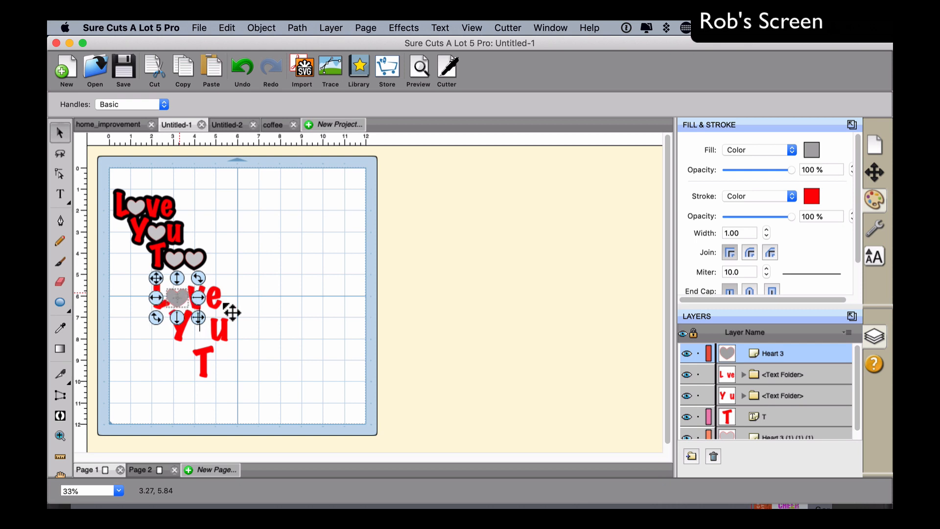
{"action": "left_click", "coordinate": [264, 307]}
Duplicate the gray heart and place the copy in the gap between Y and u
{"action": "left_click", "coordinate": [188, 307]}
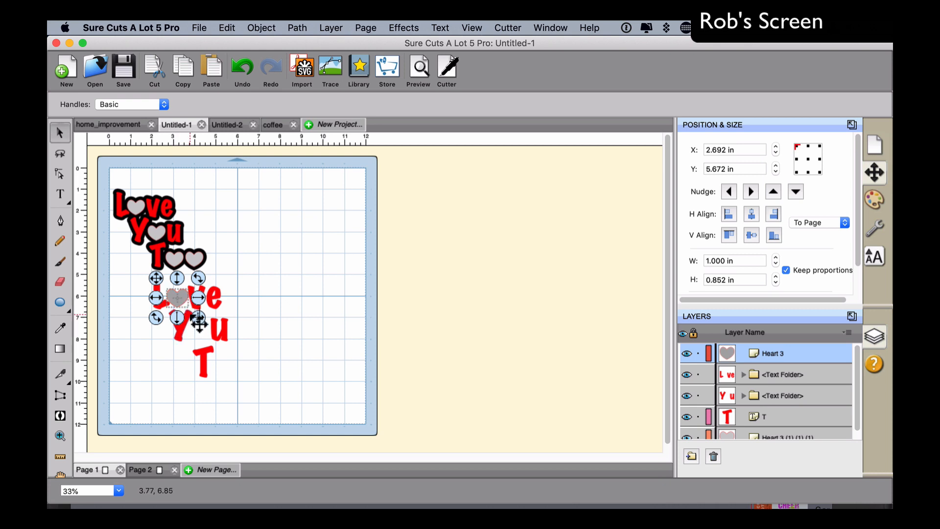
{"action": "key", "text": "super+d"}
{"action": "left_click_drag", "start_coordinate": [197, 307], "coordinate": [216, 336]}
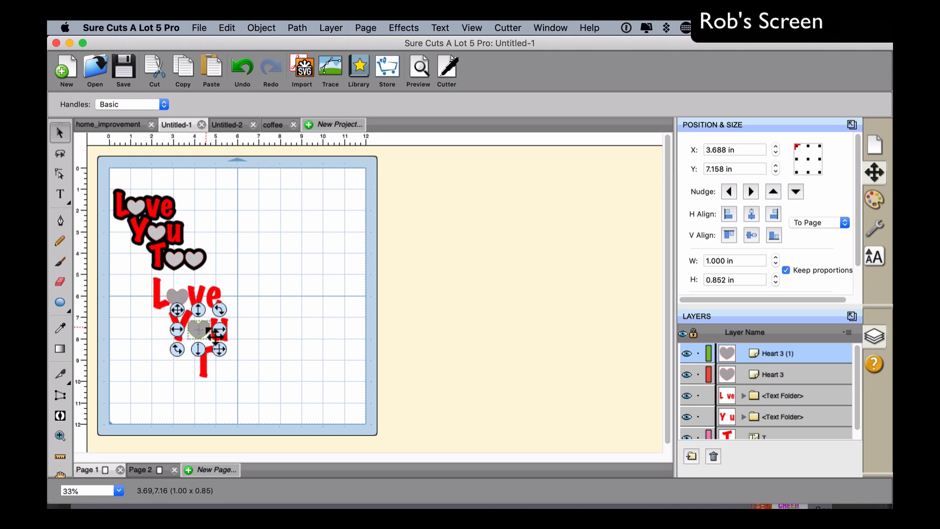
{"action": "left_click", "coordinate": [292, 329]}
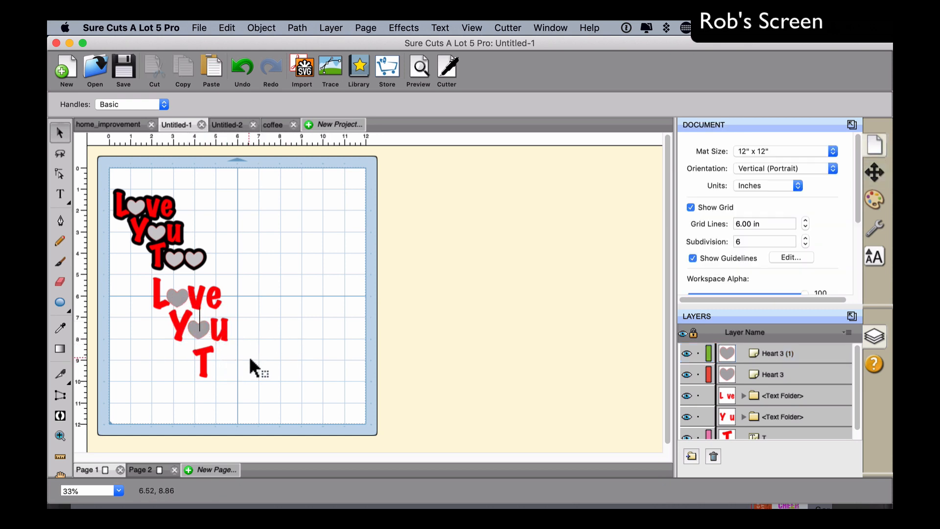
Paste two more gray hearts and place them side by side after the T to spell Too
{"action": "left_click", "coordinate": [212, 68]}
{"action": "left_click", "coordinate": [214, 66]}
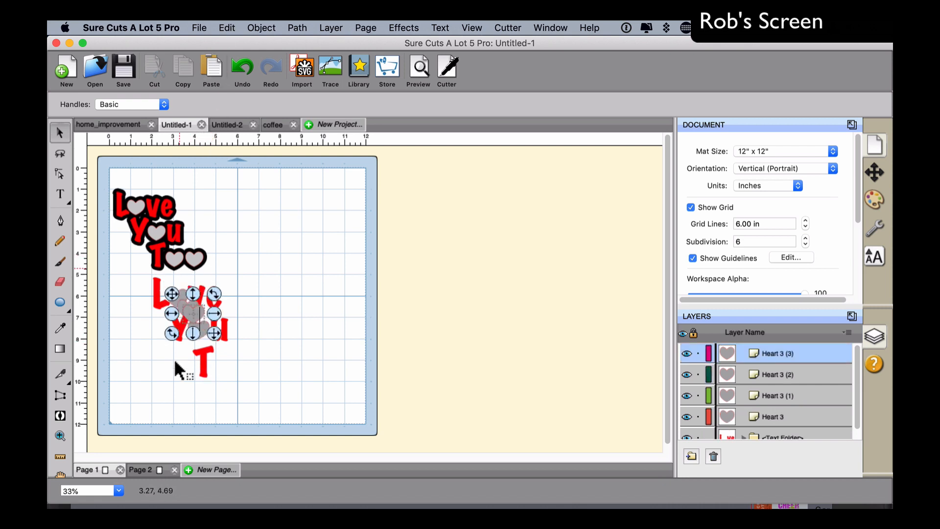
{"action": "left_click_drag", "start_coordinate": [195, 321], "coordinate": [230, 379]}
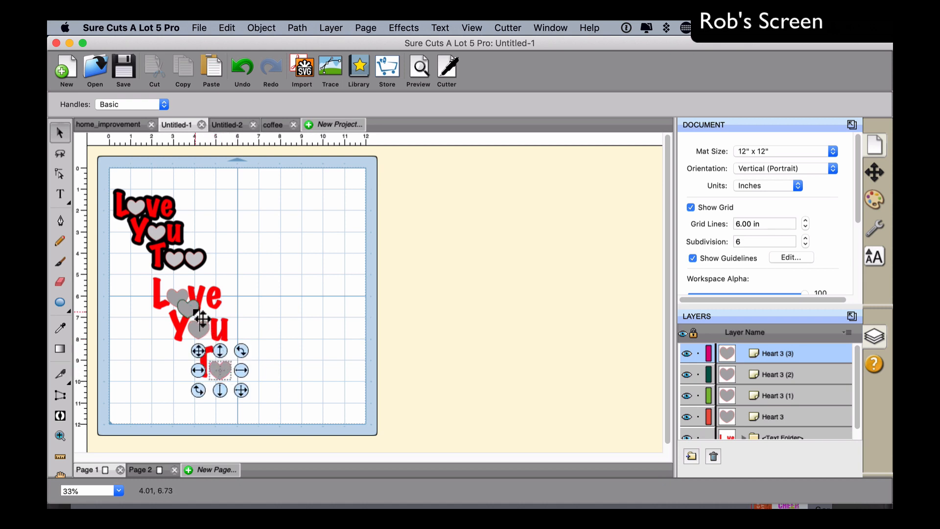
{"action": "left_click_drag", "start_coordinate": [197, 317], "coordinate": [248, 374]}
{"action": "left_click", "coordinate": [310, 380]}
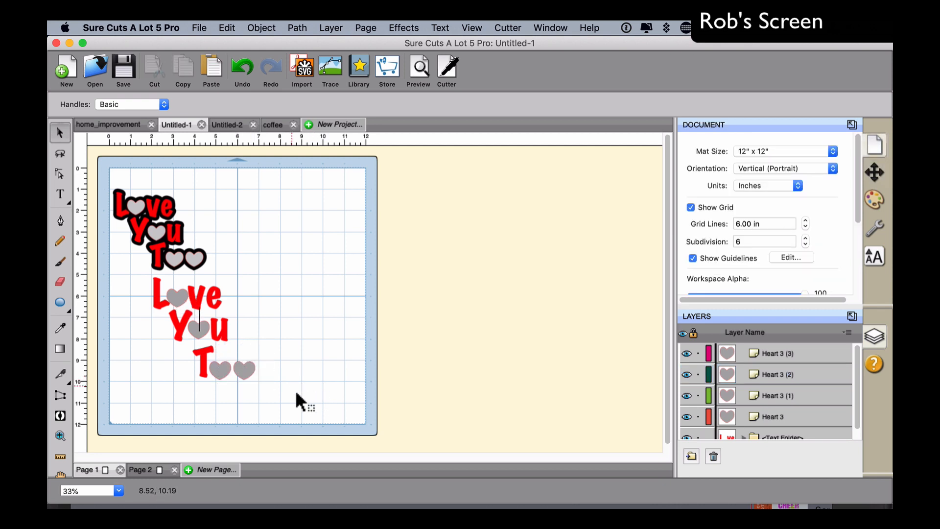
{"action": "left_click_drag", "start_coordinate": [256, 374], "coordinate": [254, 373]}
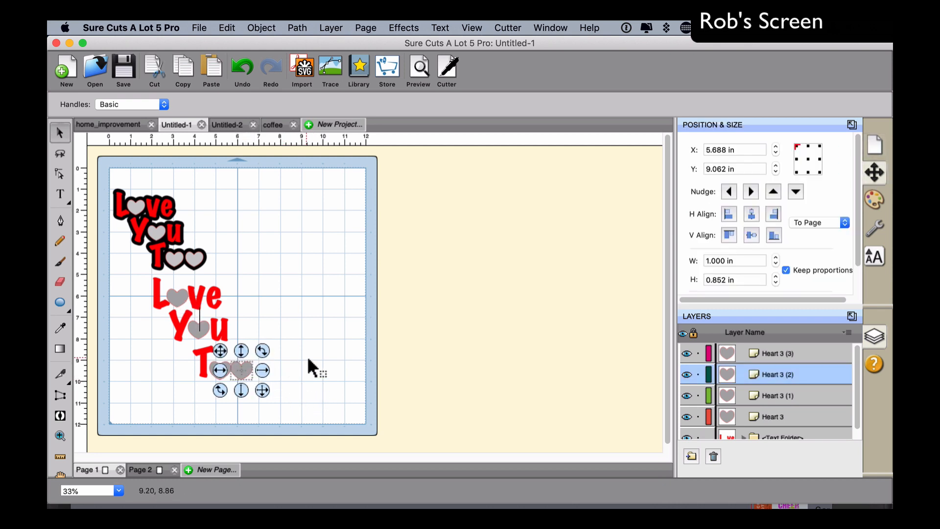
{"action": "left_click", "coordinate": [307, 375]}
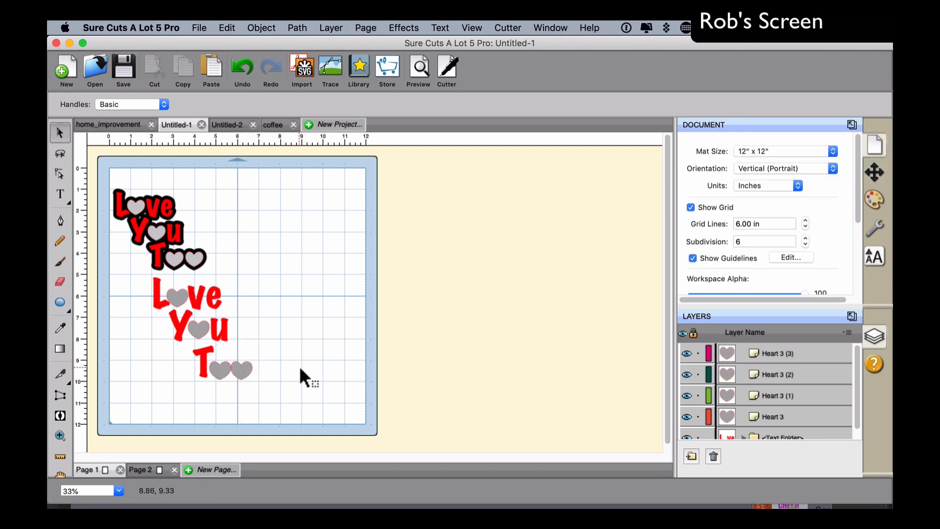
Nudge the letter u of You slightly closer to its heart and deselect it
{"action": "left_click", "coordinate": [224, 334]}
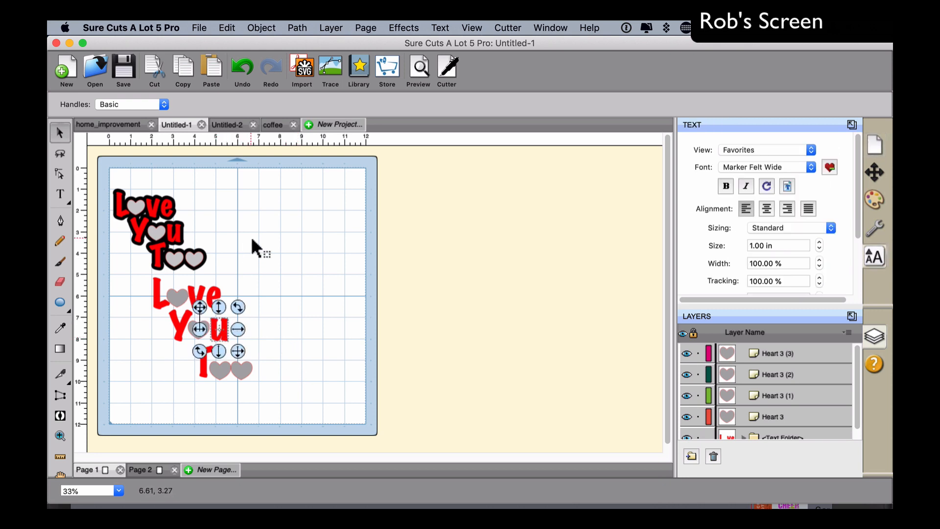
{"action": "key", "text": "Left"}
{"action": "key", "text": "Right"}
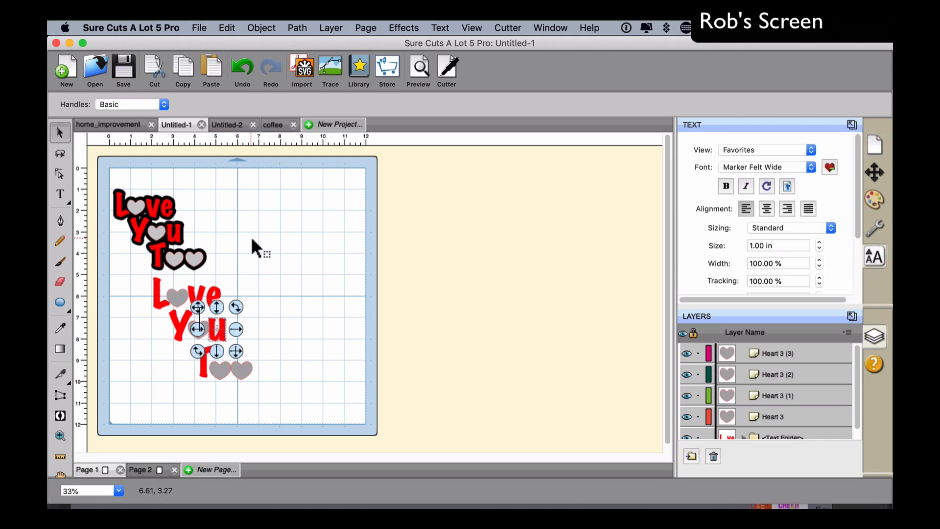
{"action": "key", "text": "Right"}
{"action": "key", "text": "Right"}
{"action": "key", "text": "Left"}
{"action": "key", "text": "Left"}
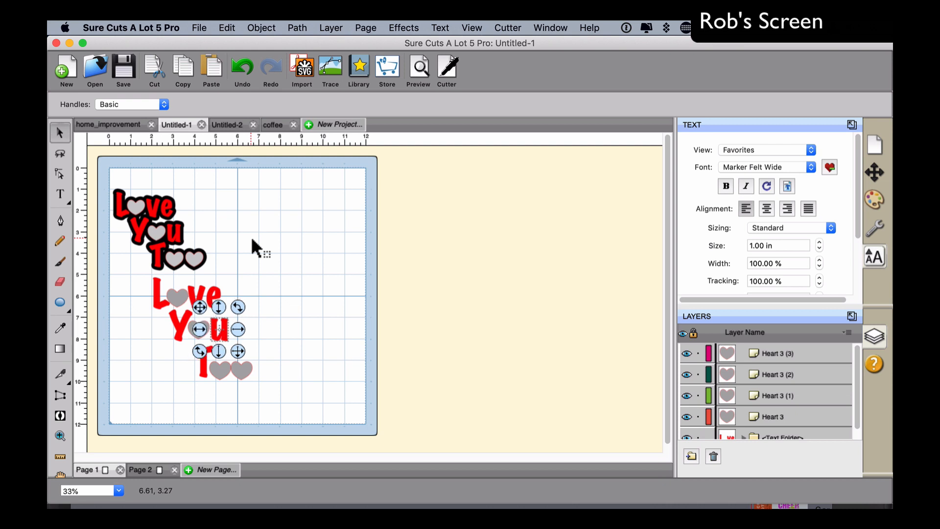
{"action": "key", "text": "Right"}
{"action": "key", "text": "Left"}
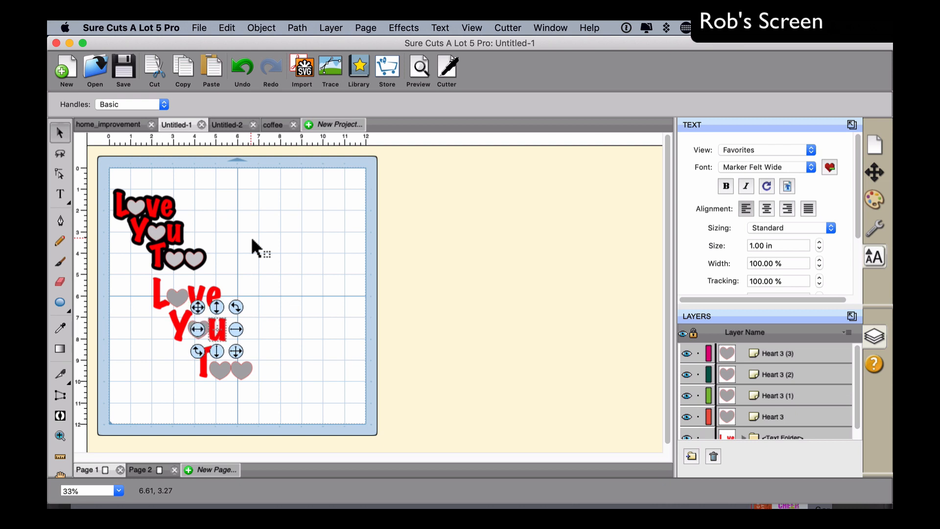
{"action": "key", "text": "Right"}
{"action": "key", "text": "Left"}
{"action": "left_click", "coordinate": [299, 361]}
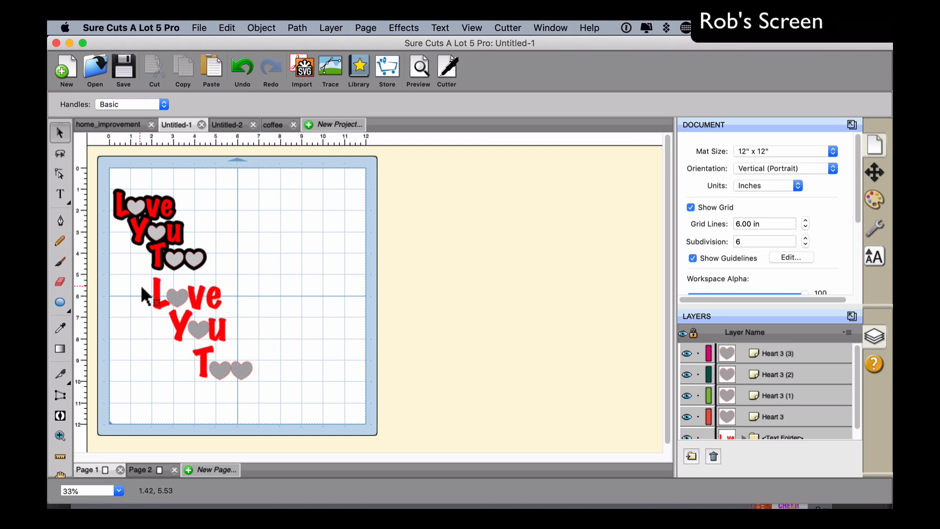
Move the T and its two hearts together up and slightly left, closer beneath You
{"action": "left_click_drag", "start_coordinate": [182, 346], "coordinate": [248, 361]}
{"action": "key", "text": "super+z"}
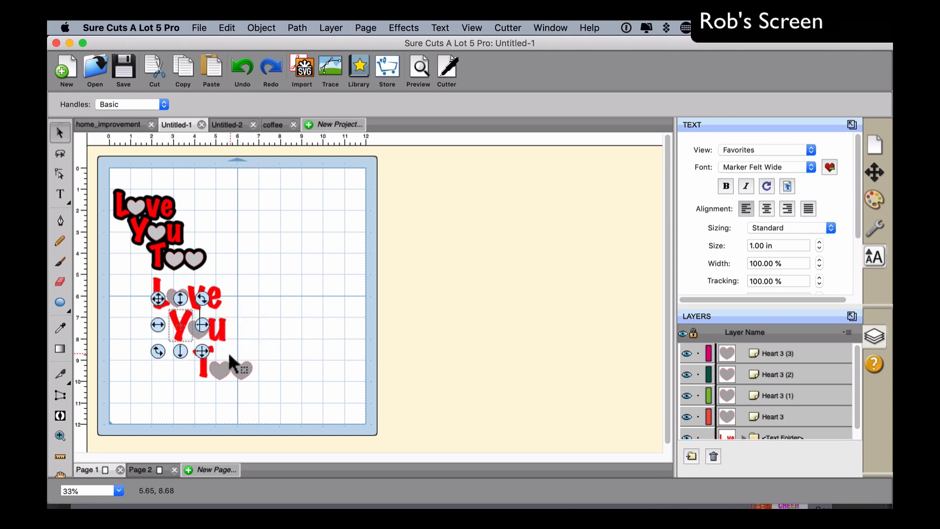
{"action": "left_click", "coordinate": [318, 390]}
{"action": "mouse_move", "coordinate": [312, 392]}
{"action": "left_mouse_down"}
{"action": "mouse_move", "coordinate": [172, 342]}
{"action": "mouse_move", "coordinate": [202, 357]}
{"action": "left_mouse_up"}
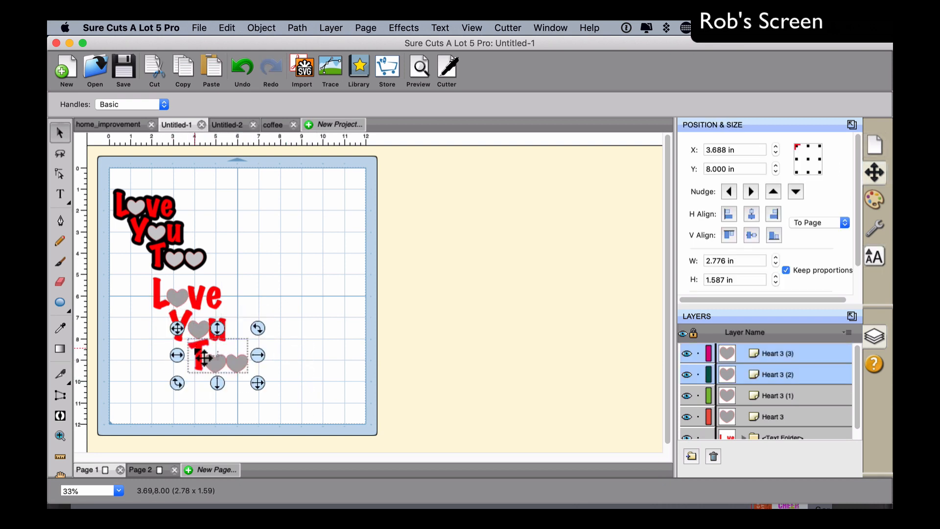
{"action": "left_click", "coordinate": [347, 343]}
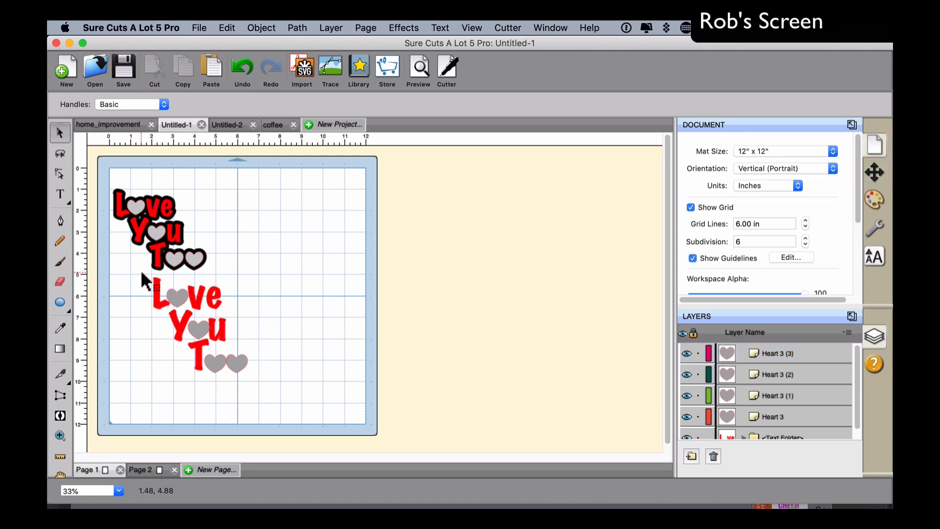
Start a Shadow Layer around the whole new Love You Too design with a size of 0.150 in
{"action": "left_click_drag", "start_coordinate": [141, 271], "coordinate": [310, 390]}
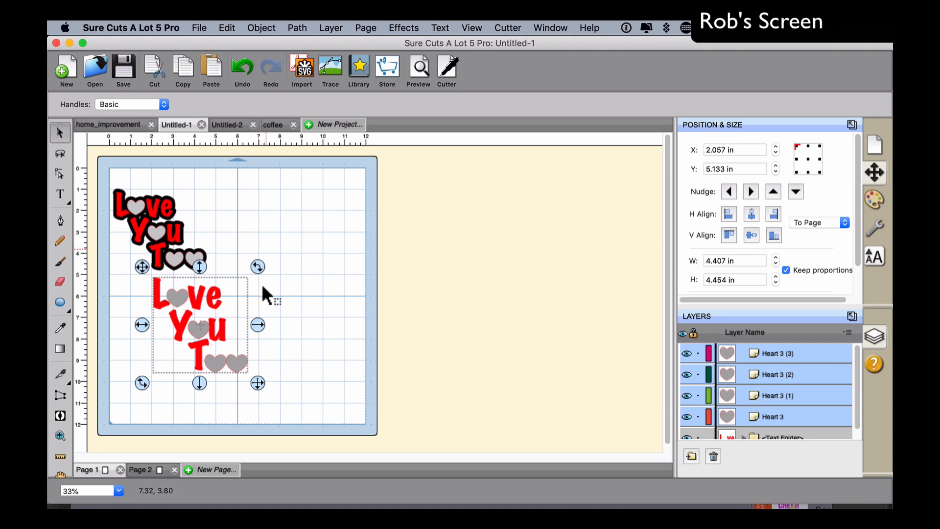
{"action": "left_click", "coordinate": [409, 28]}
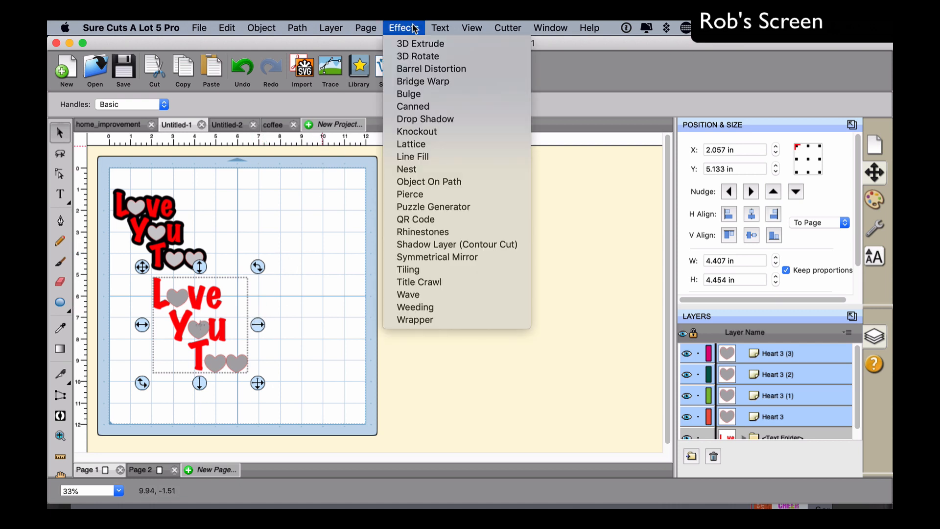
{"action": "left_click", "coordinate": [463, 245]}
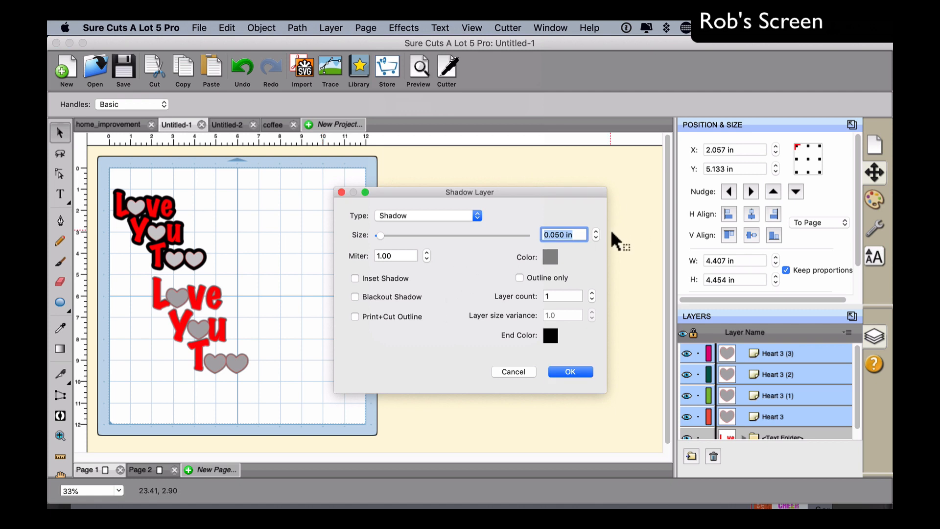
{"action": "left_click", "coordinate": [596, 232]}
{"action": "left_click", "coordinate": [596, 239]}
{"action": "left_click", "coordinate": [596, 232]}
Set the shadow layer's color to black (000000)
{"action": "left_click", "coordinate": [551, 257]}
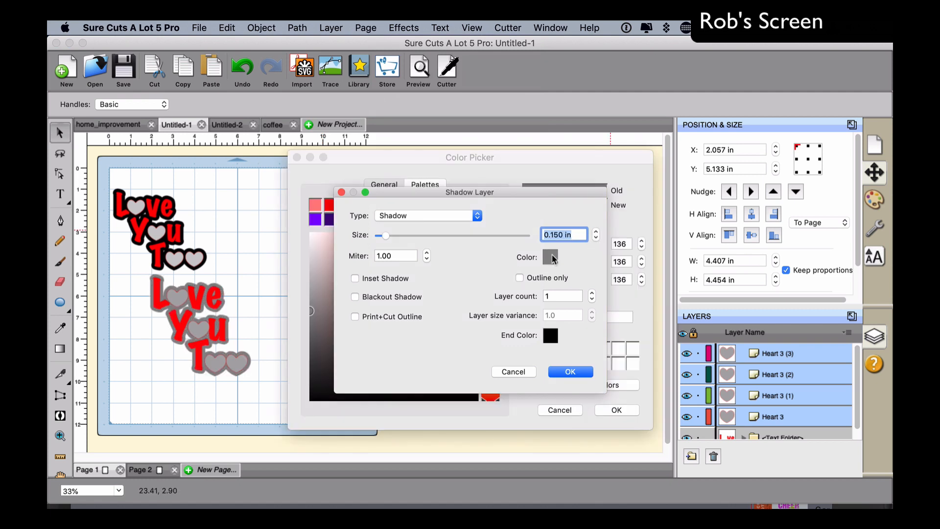
{"action": "left_click", "coordinate": [493, 220]}
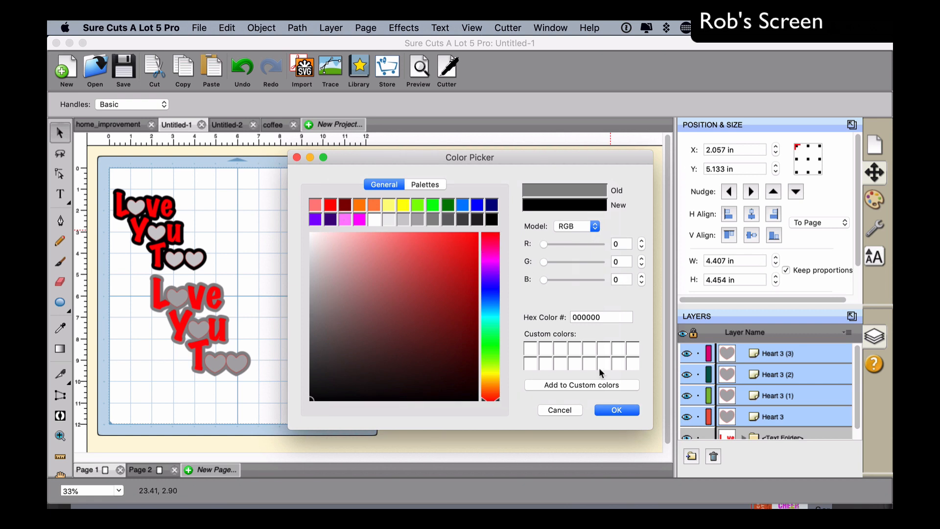
{"action": "left_click", "coordinate": [616, 410]}
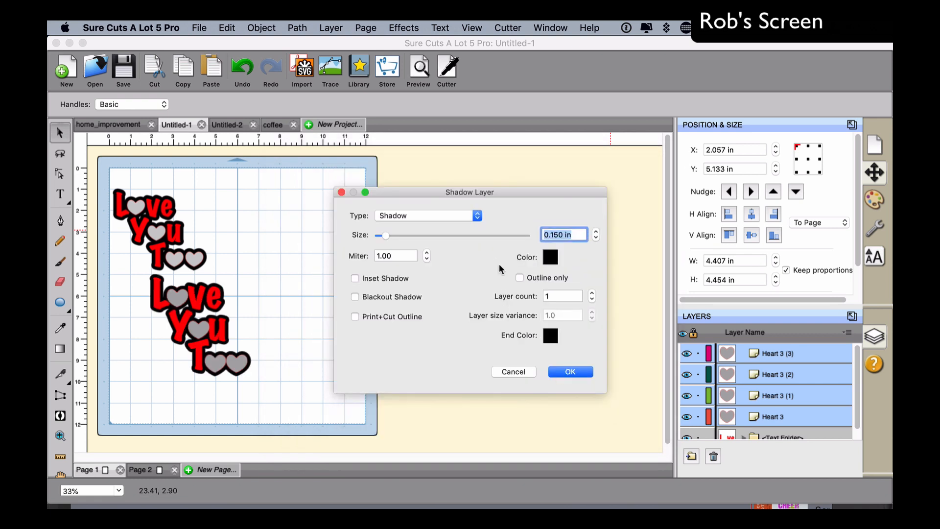
Change the shadow layer's color to orange (FF8040)
{"action": "left_click", "coordinate": [551, 258]}
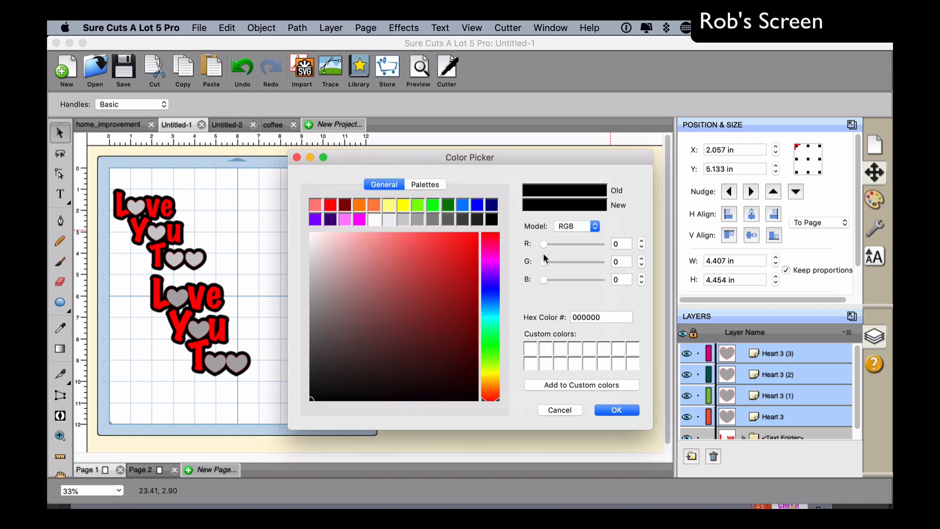
{"action": "left_click", "coordinate": [374, 206]}
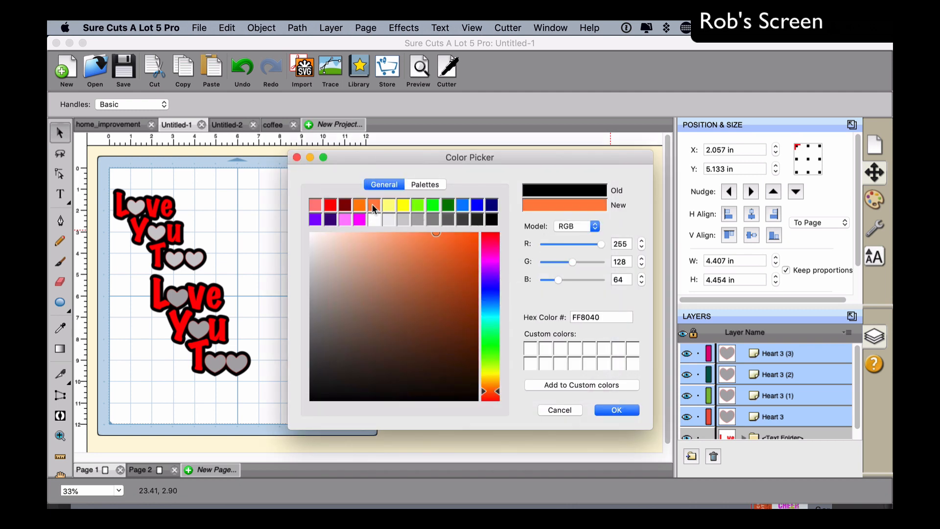
{"action": "left_click", "coordinate": [629, 412]}
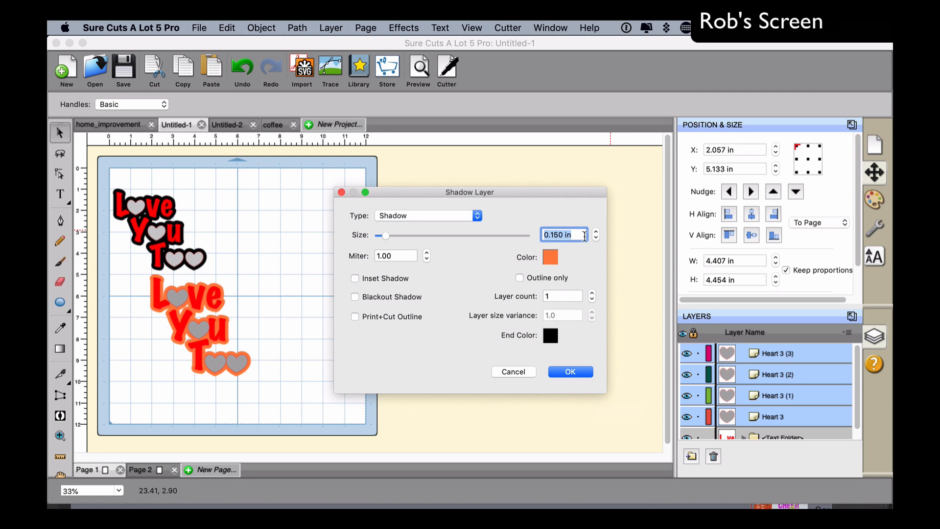
Try a shadow layer count of 5 around the lower Love You Too design and return the count to 1
{"action": "left_click", "coordinate": [593, 294]}
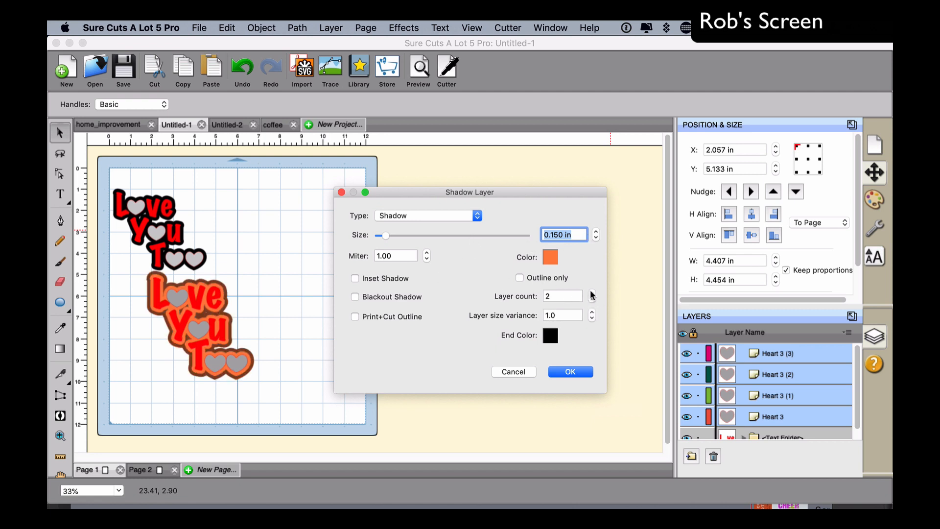
{"action": "left_click", "coordinate": [591, 293]}
{"action": "left_click", "coordinate": [592, 292]}
{"action": "left_click", "coordinate": [592, 293]}
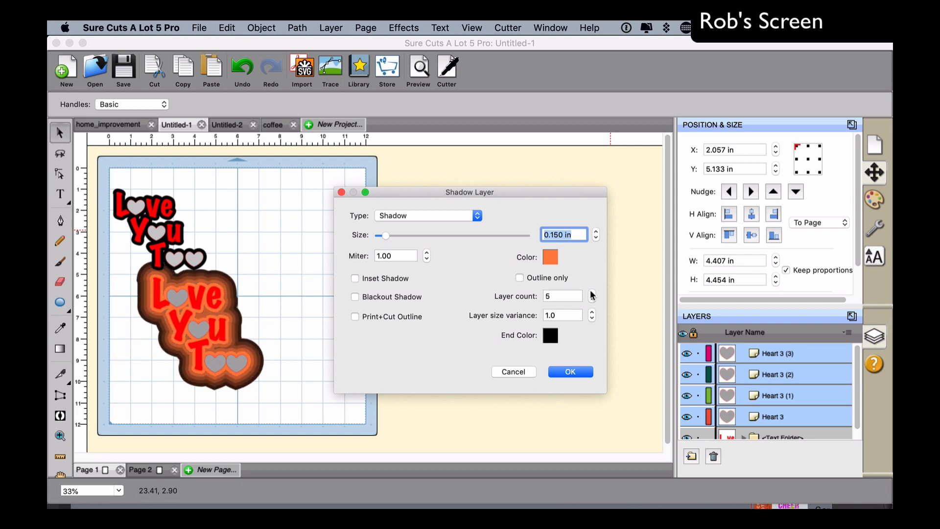
{"action": "left_click", "coordinate": [592, 300]}
{"action": "left_click", "coordinate": [592, 300]}
{"action": "left_click", "coordinate": [592, 300]}
{"action": "left_click", "coordinate": [592, 299]}
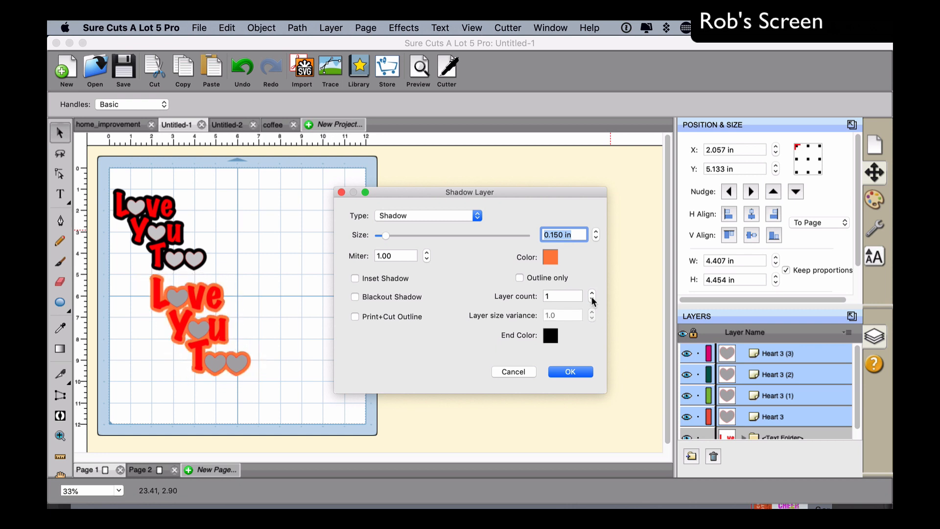
Set the shadow color back to black (000000), apply the shadow layer and deselect the design
{"action": "left_click", "coordinate": [550, 257]}
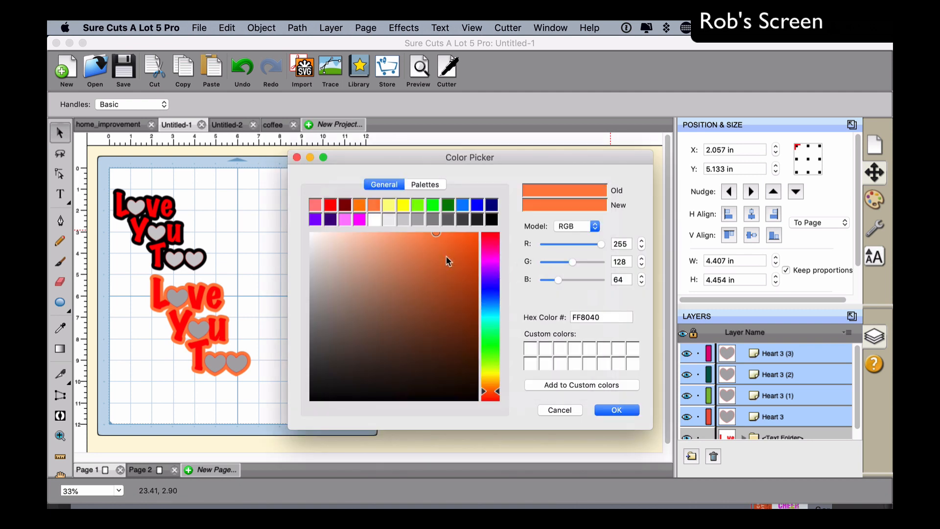
{"action": "left_click", "coordinate": [490, 220]}
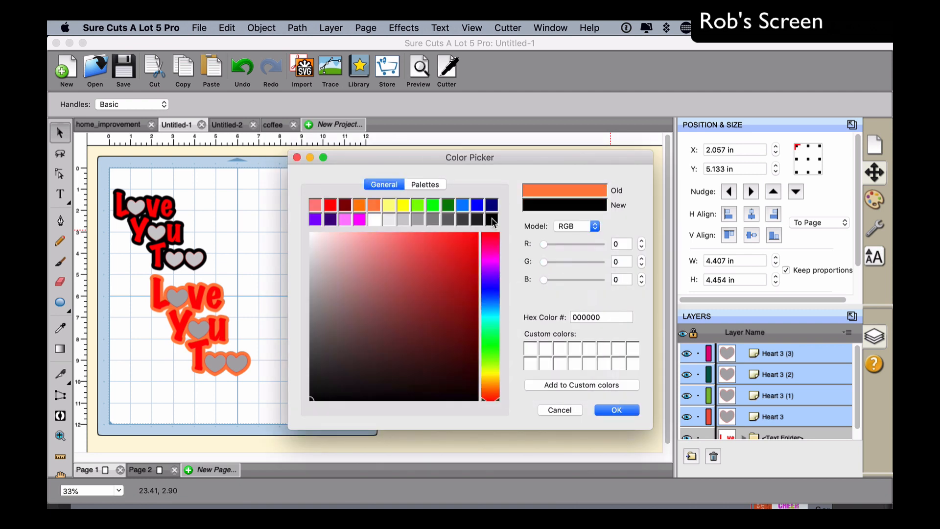
{"action": "left_click", "coordinate": [616, 410]}
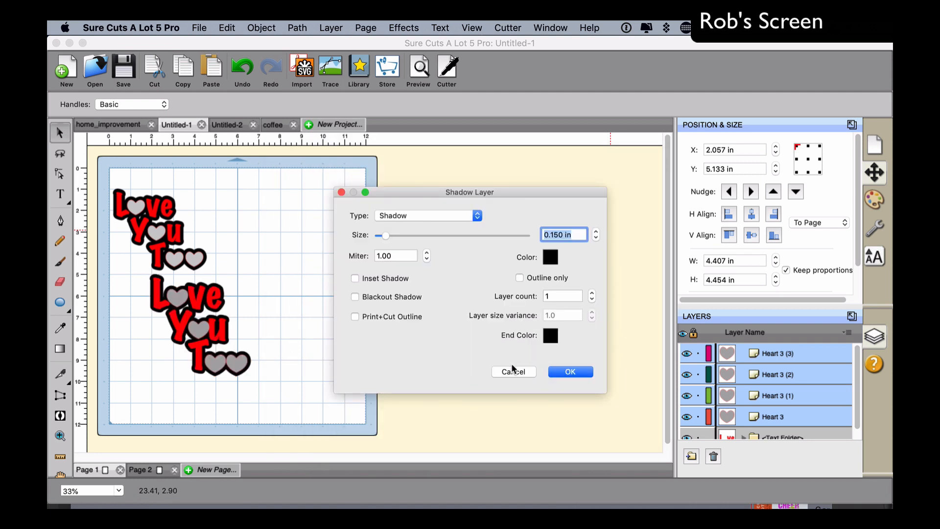
{"action": "left_click", "coordinate": [570, 372]}
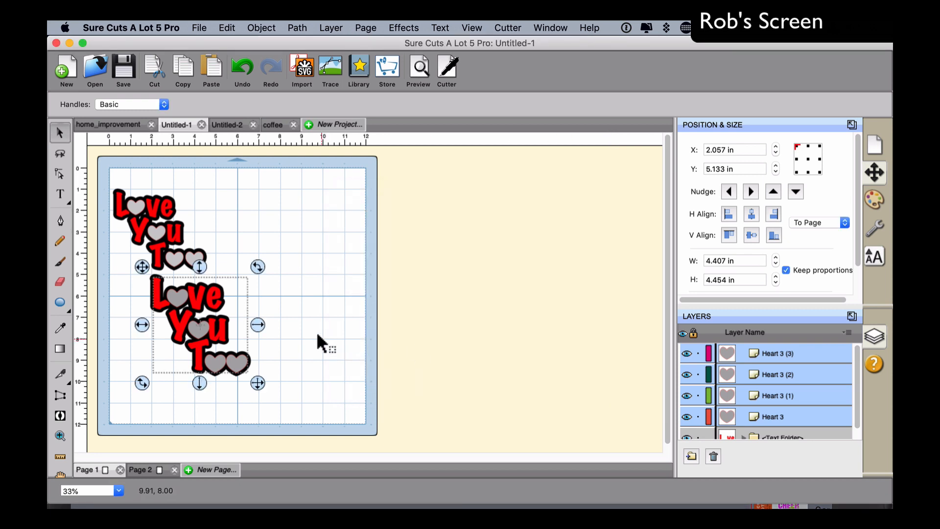
{"action": "left_click", "coordinate": [334, 329]}
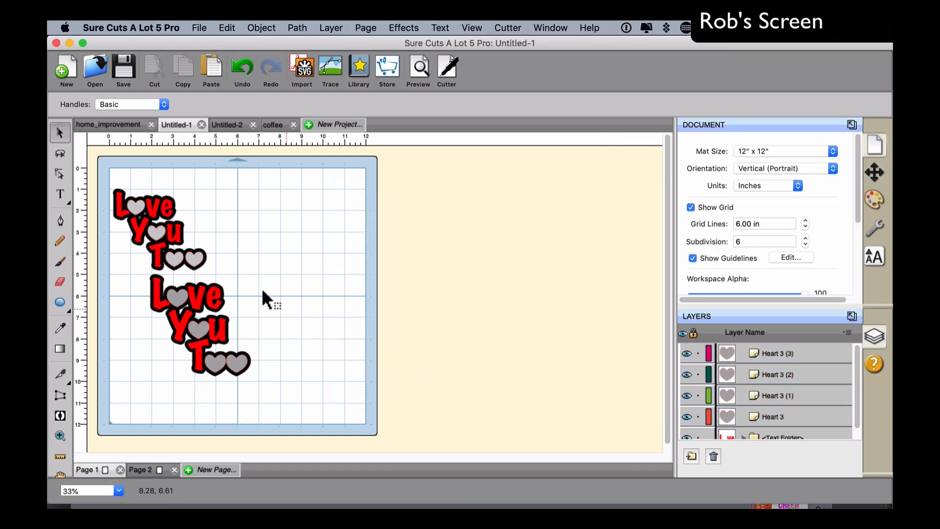
{"action": "left_click_drag", "start_coordinate": [107, 187], "coordinate": [179, 182]}
{"action": "left_click", "coordinate": [412, 28]}
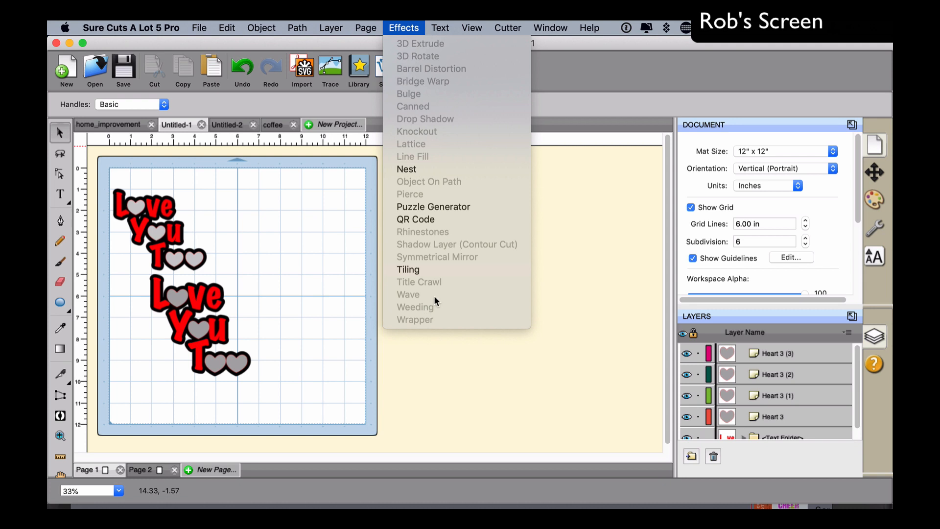
{"action": "left_click", "coordinate": [485, 386]}
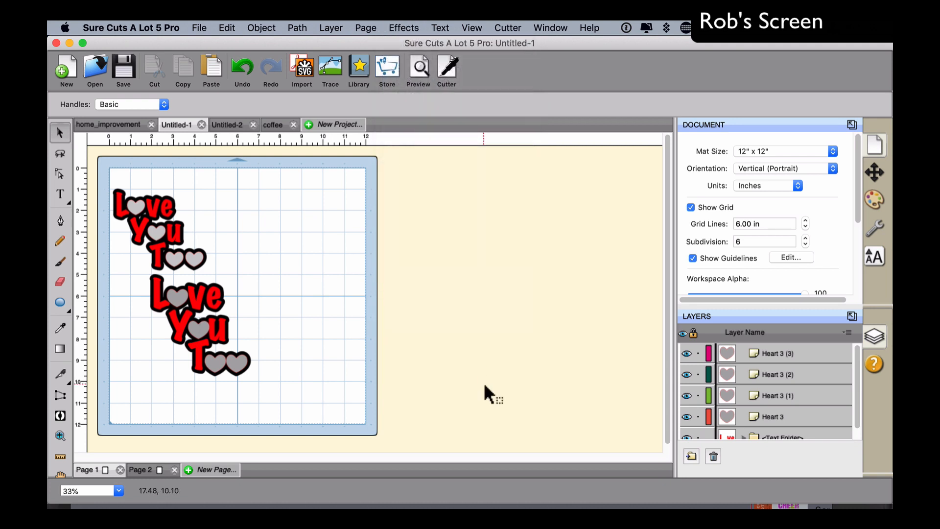